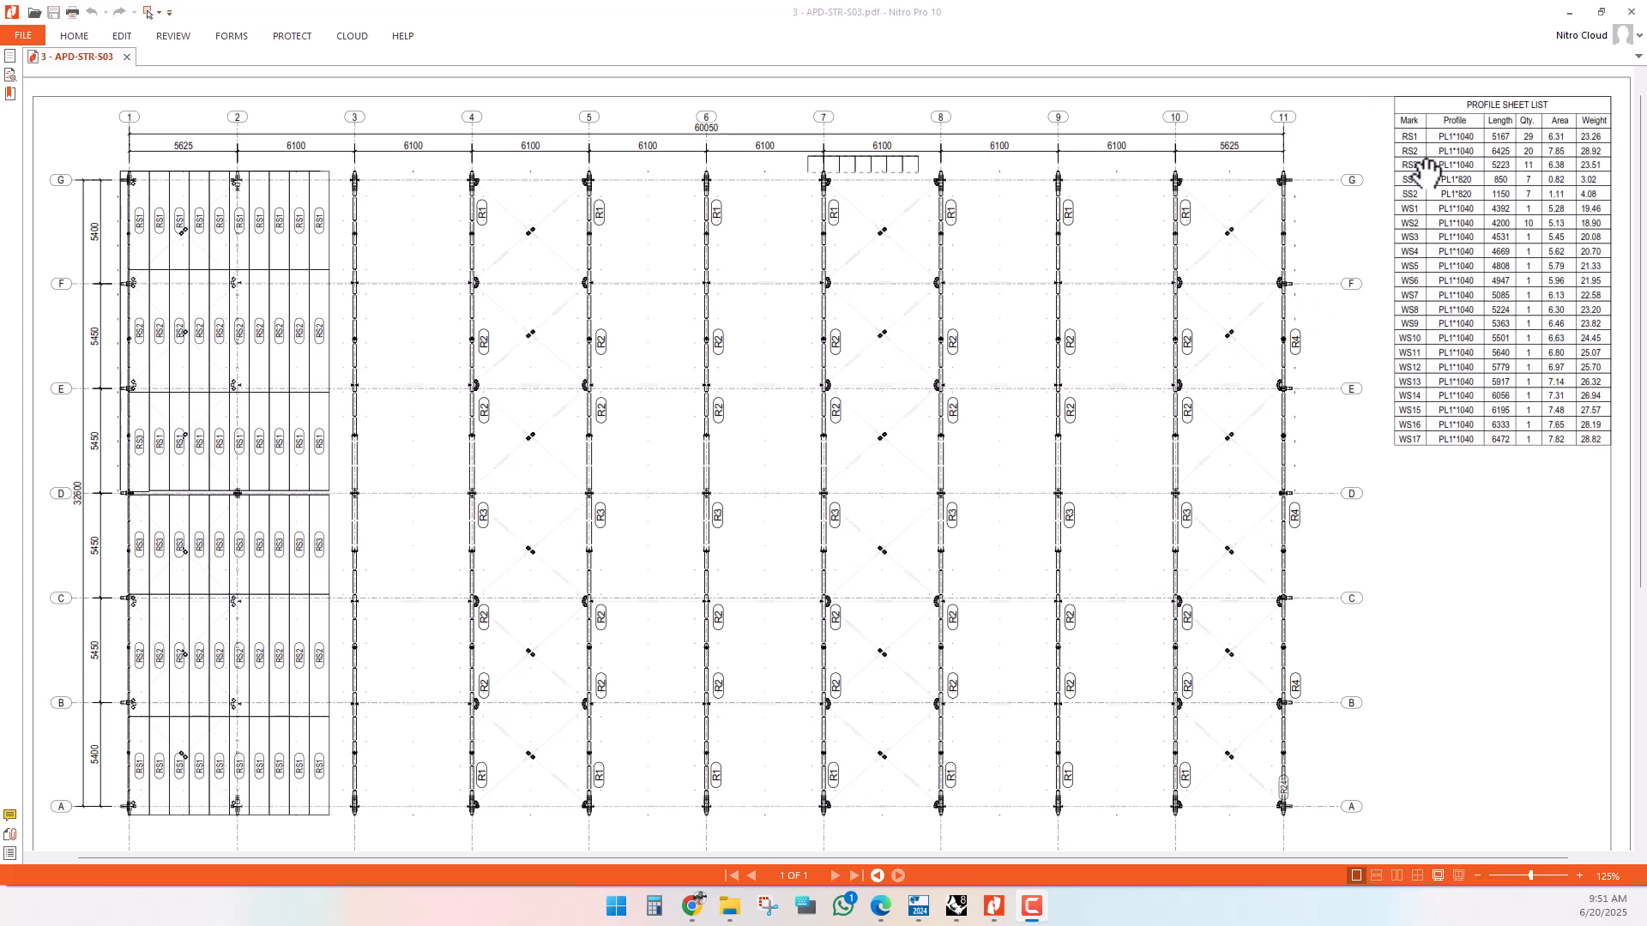
- Switch to the Tekla Structures model and examine the roof and wall sheets at the grid 1 end
click(1569, 13)
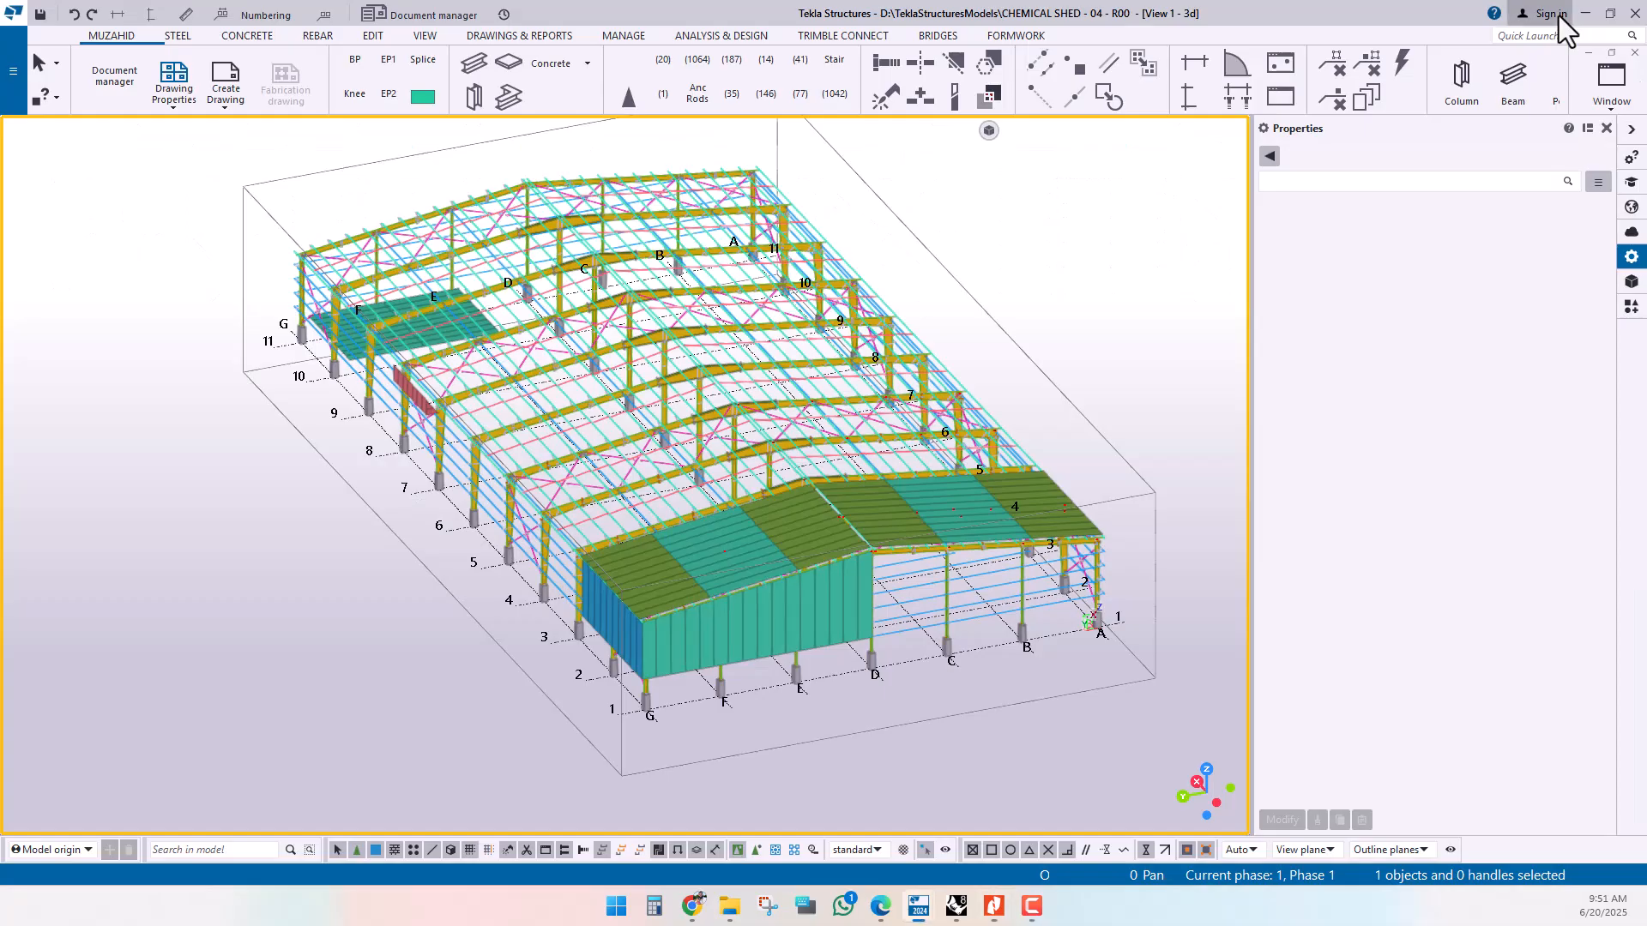
middle_drag(662, 647, 862, 709)
scroll(767, 640, up, 2)
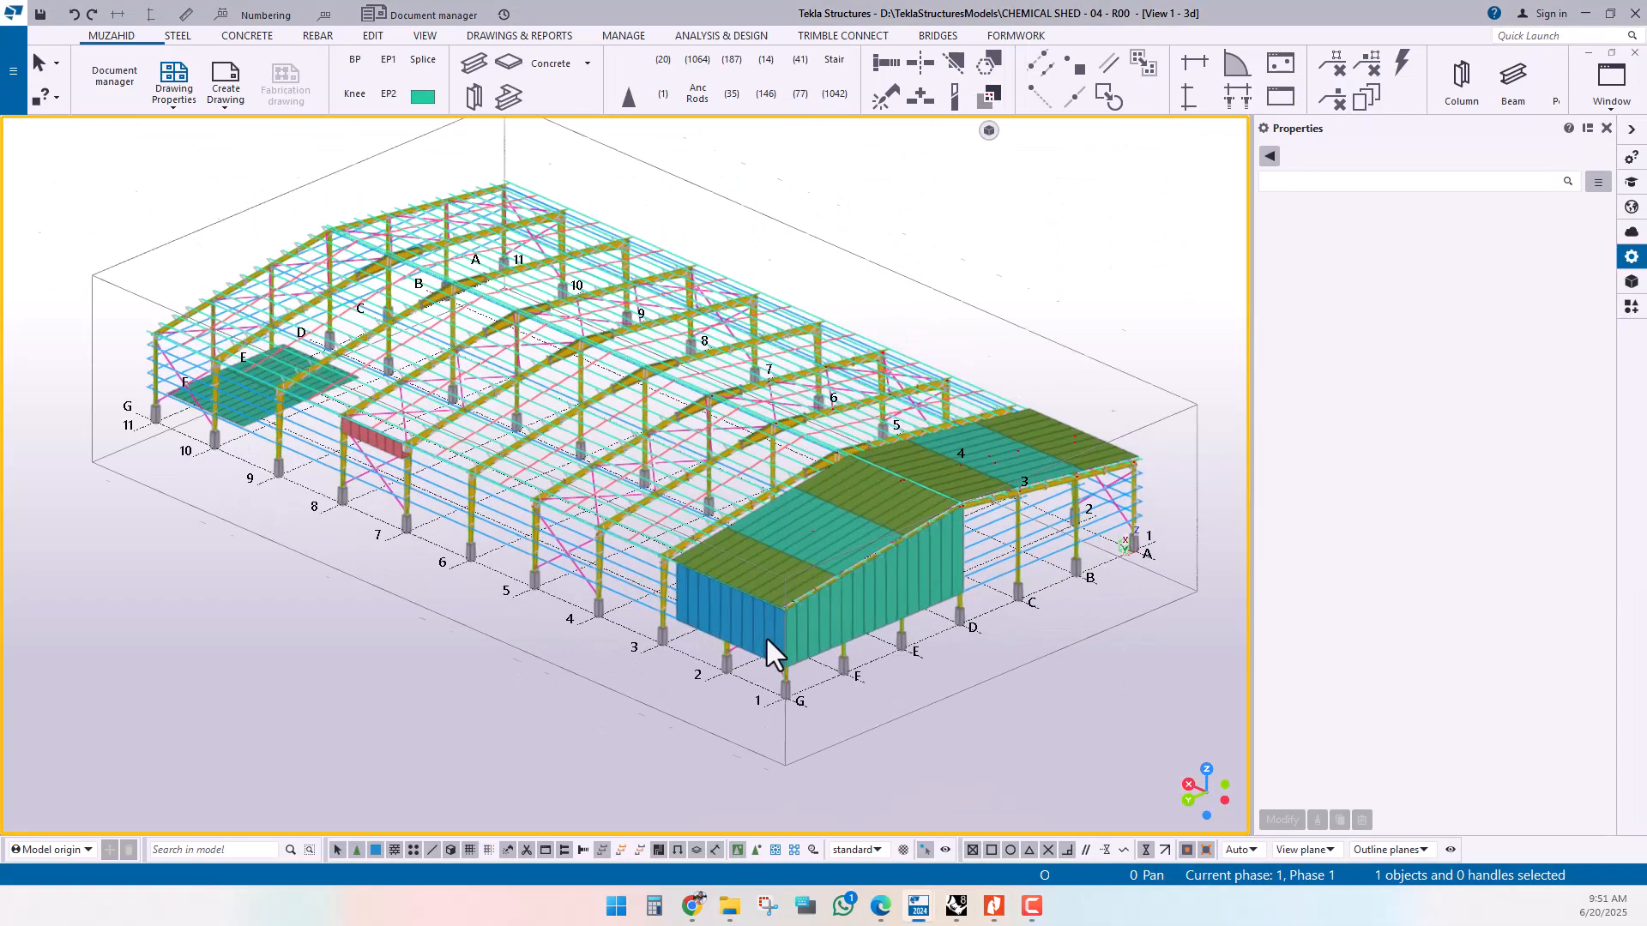
scroll(960, 714, up, 4)
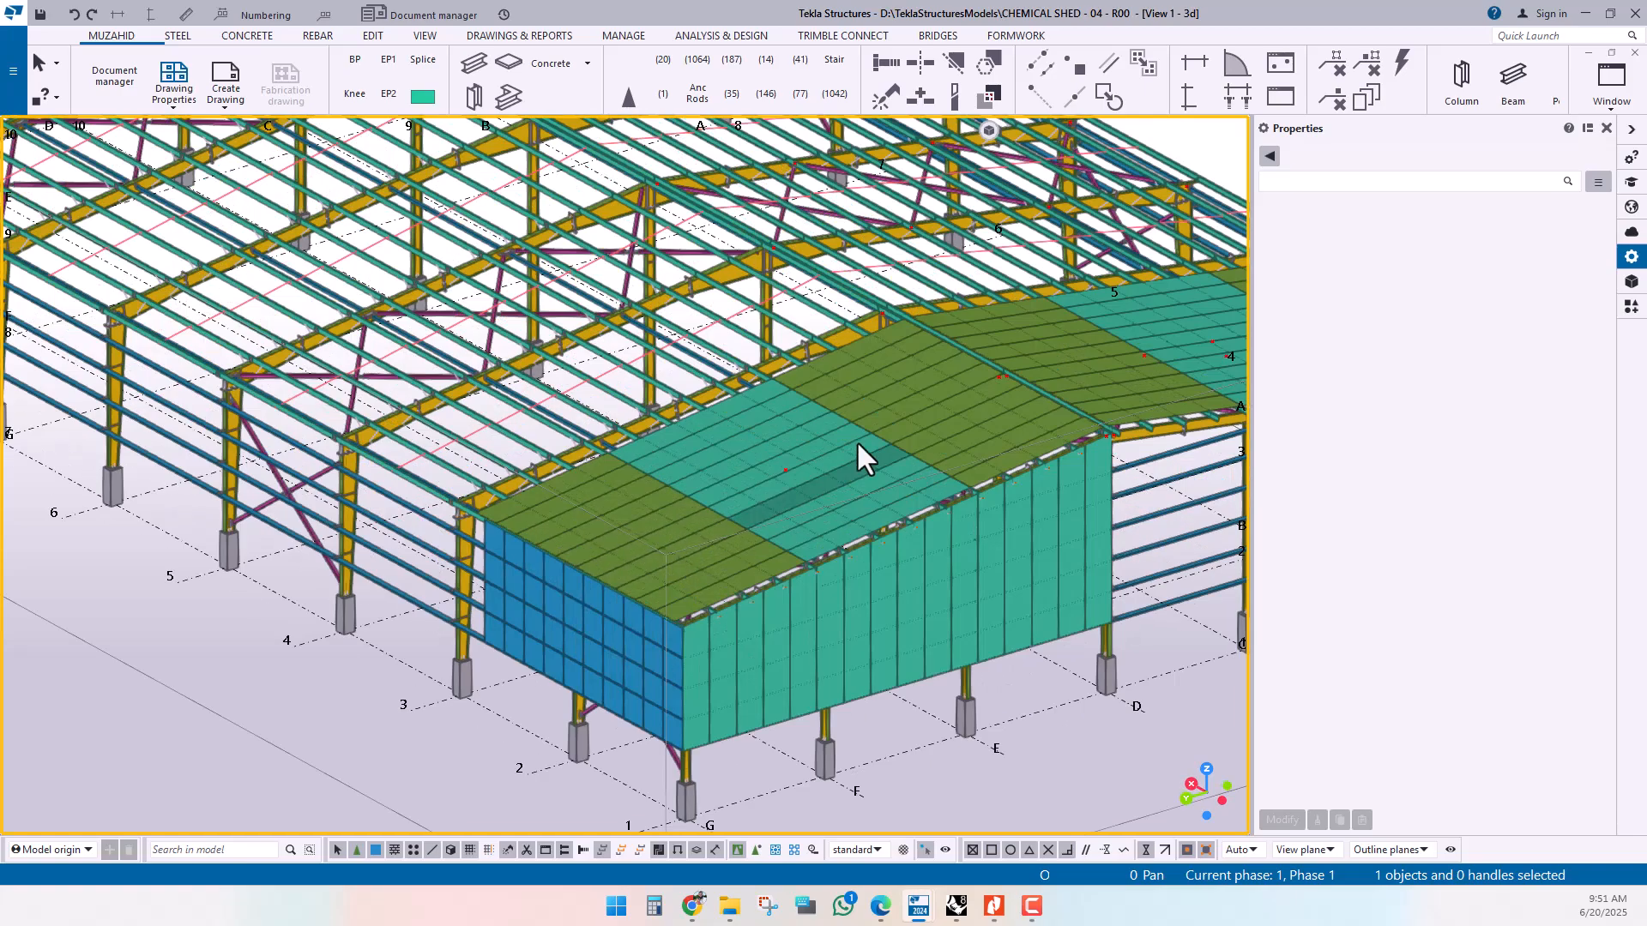
scroll(1083, 338, down, 3)
scroll(1030, 600, down, 1)
scroll(873, 525, up, 3)
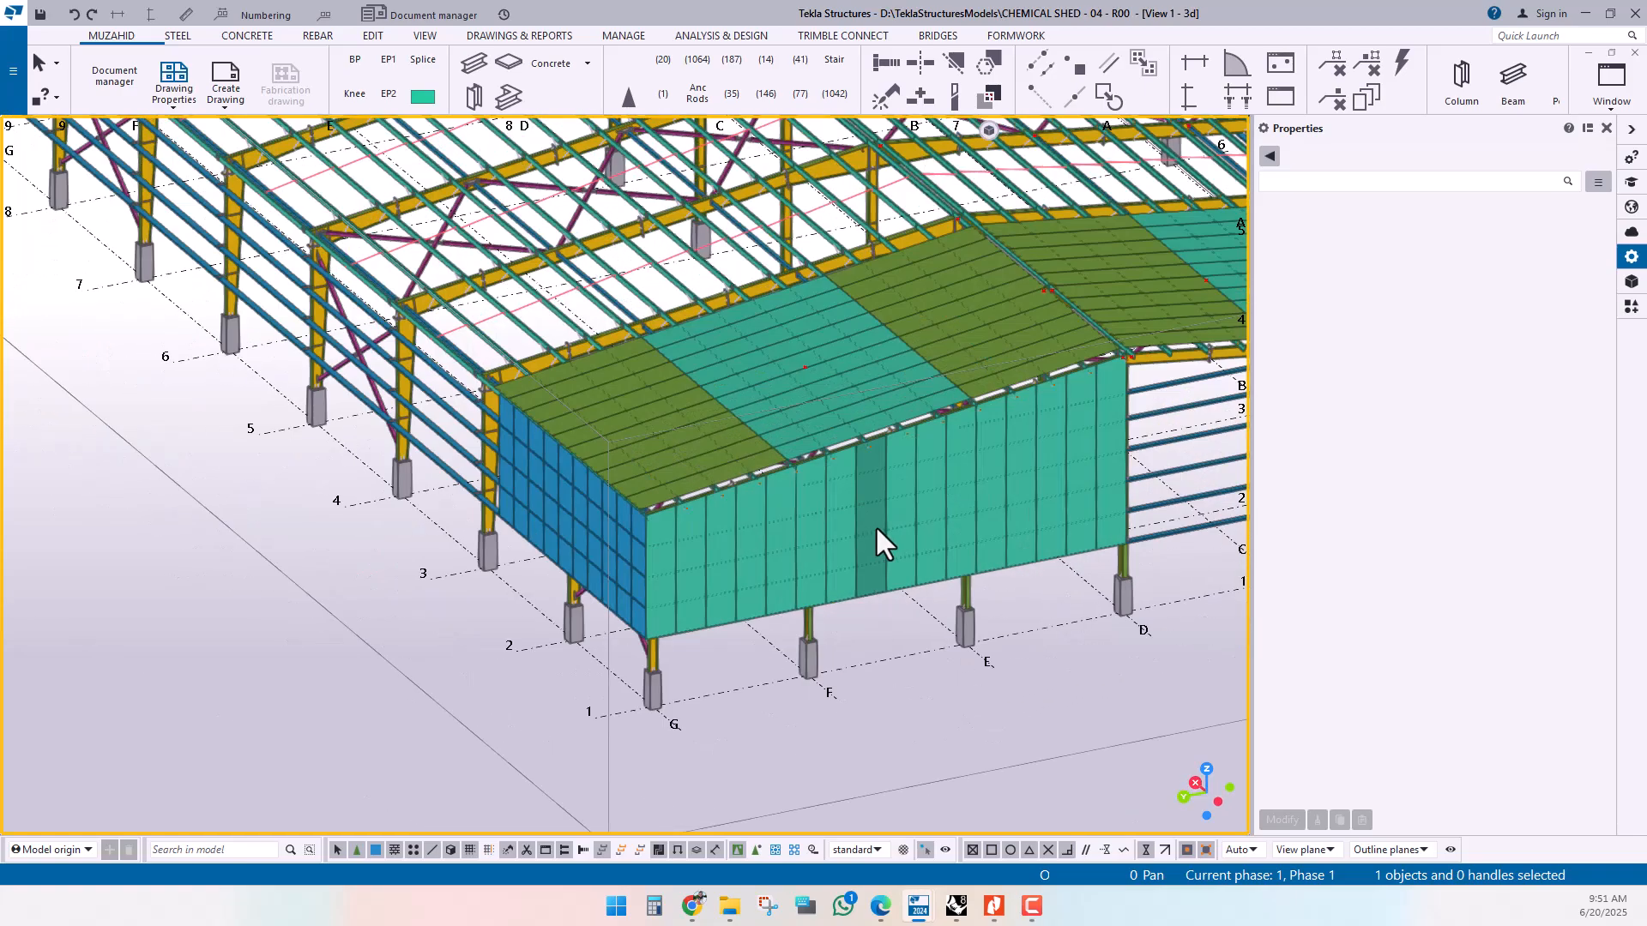
- Examine the decking sheets near grids 10 and 11 and inspect the properties of one decking sheet
scroll(868, 584, down, 3)
ctrl+middle_drag(521, 520, 614, 517)
scroll(359, 375, up, 3)
ctrl+middle_drag(449, 525, 434, 530)
scroll(356, 320, up, 2)
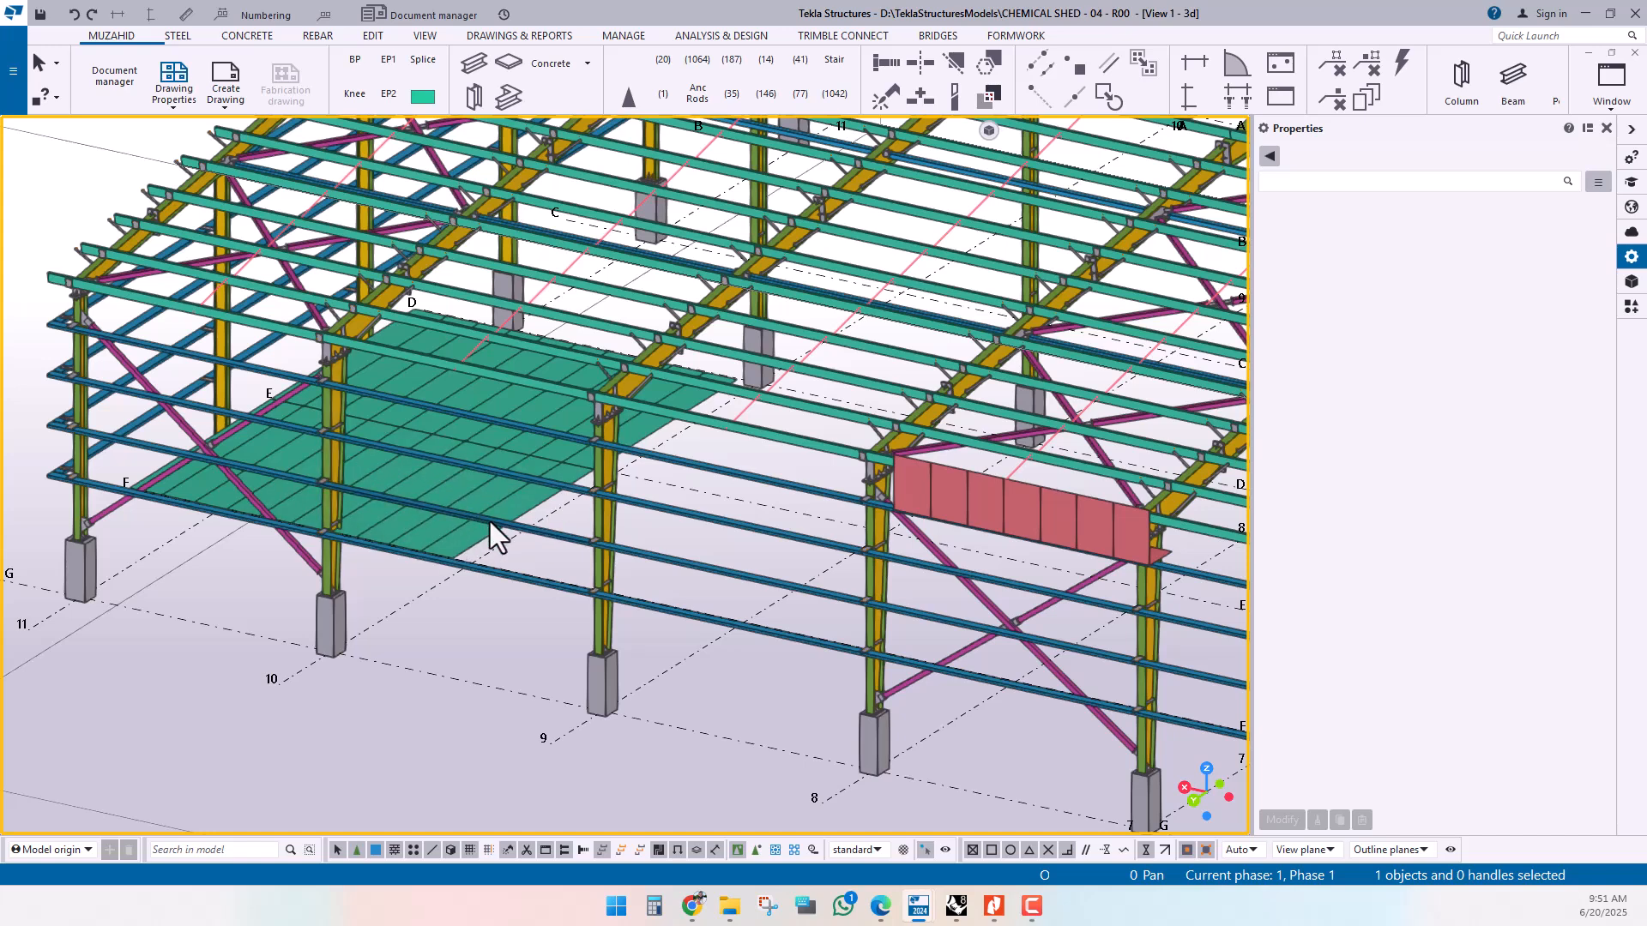
click(465, 537)
click(649, 434)
- Examine the red sheets between grids 7 and 8 on grid G, and clear the selection
scroll(263, 446, down, 3)
scroll(750, 553, down, 2)
ctrl+middle_drag(879, 563, 546, 555)
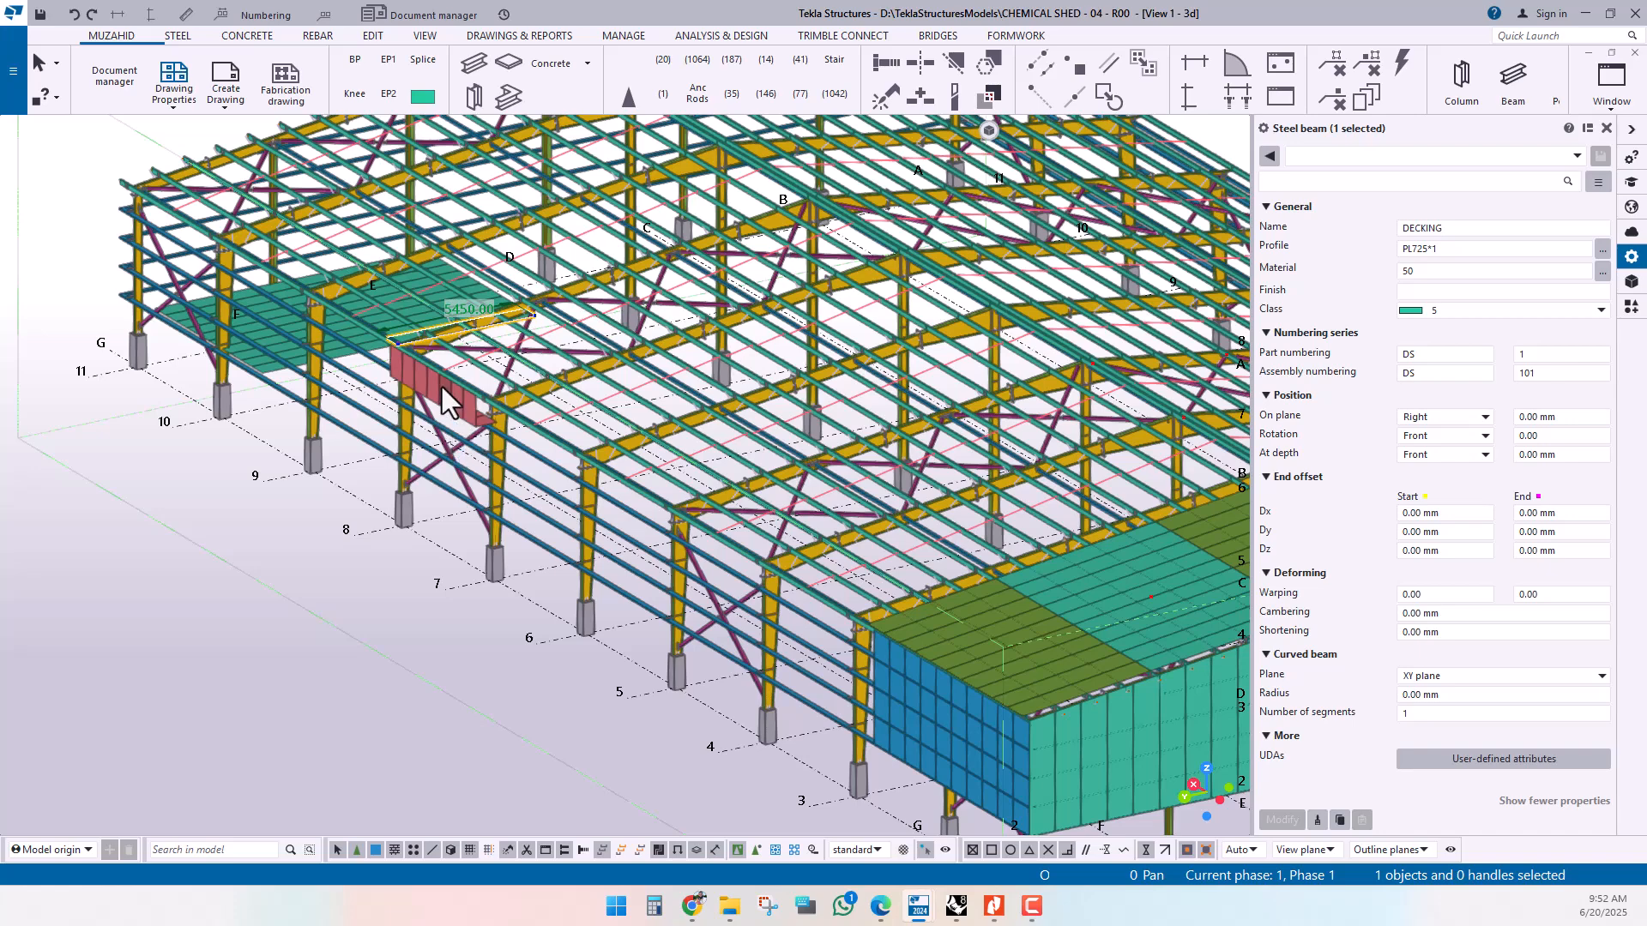
scroll(478, 441, up, 3)
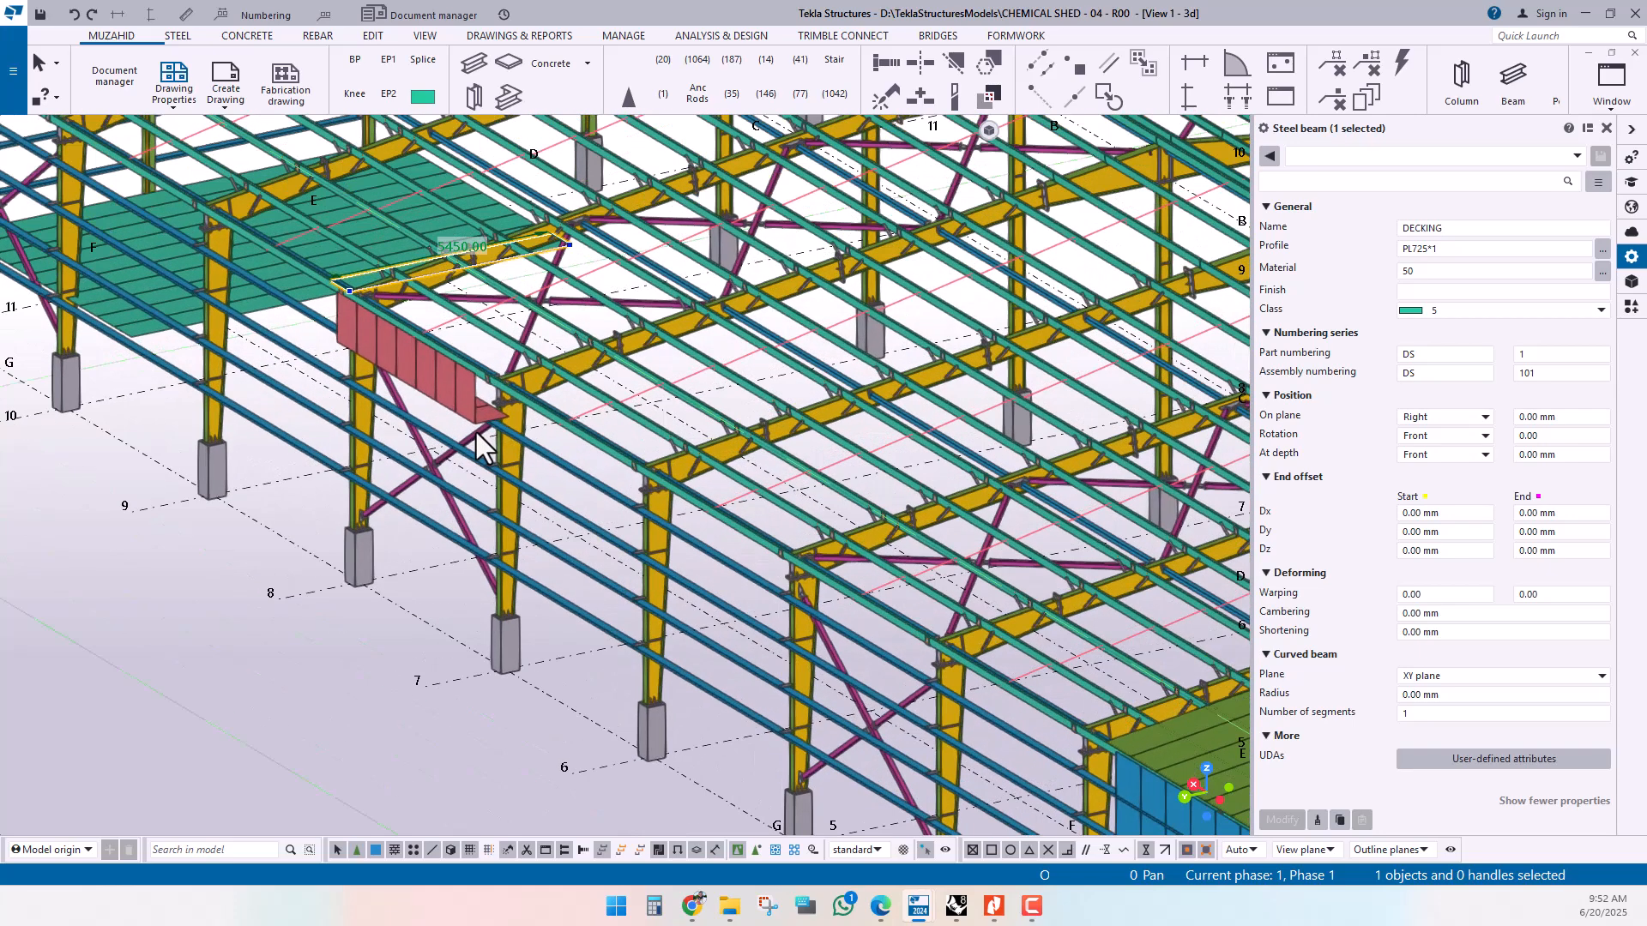
scroll(465, 405, up, 2)
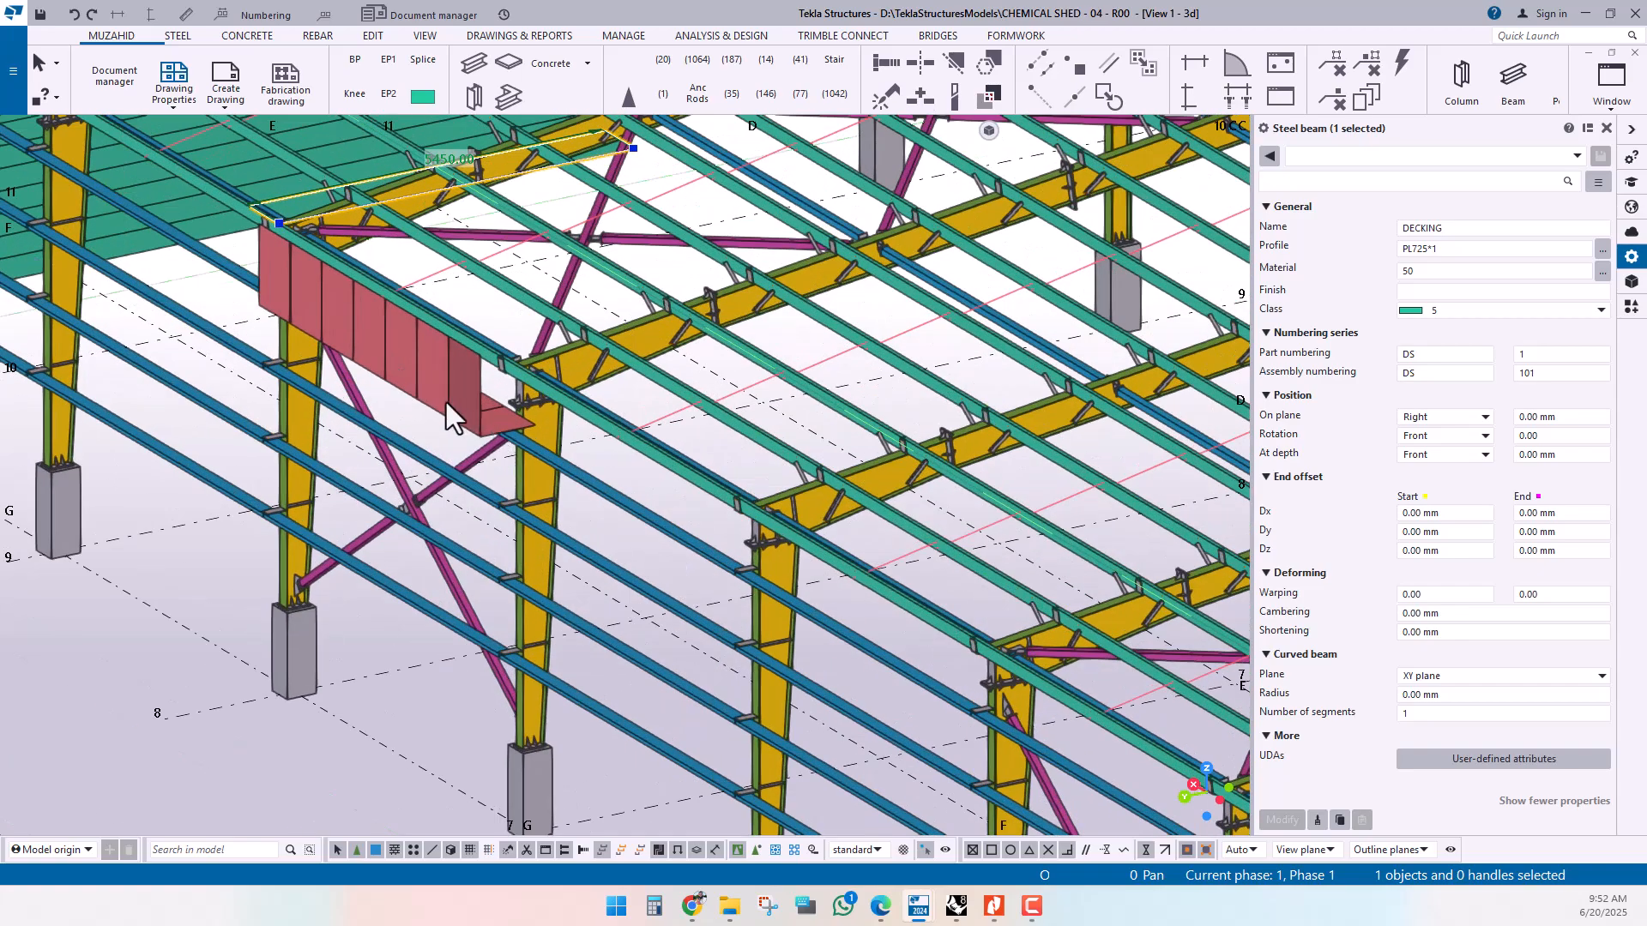
scroll(316, 405, down, 8)
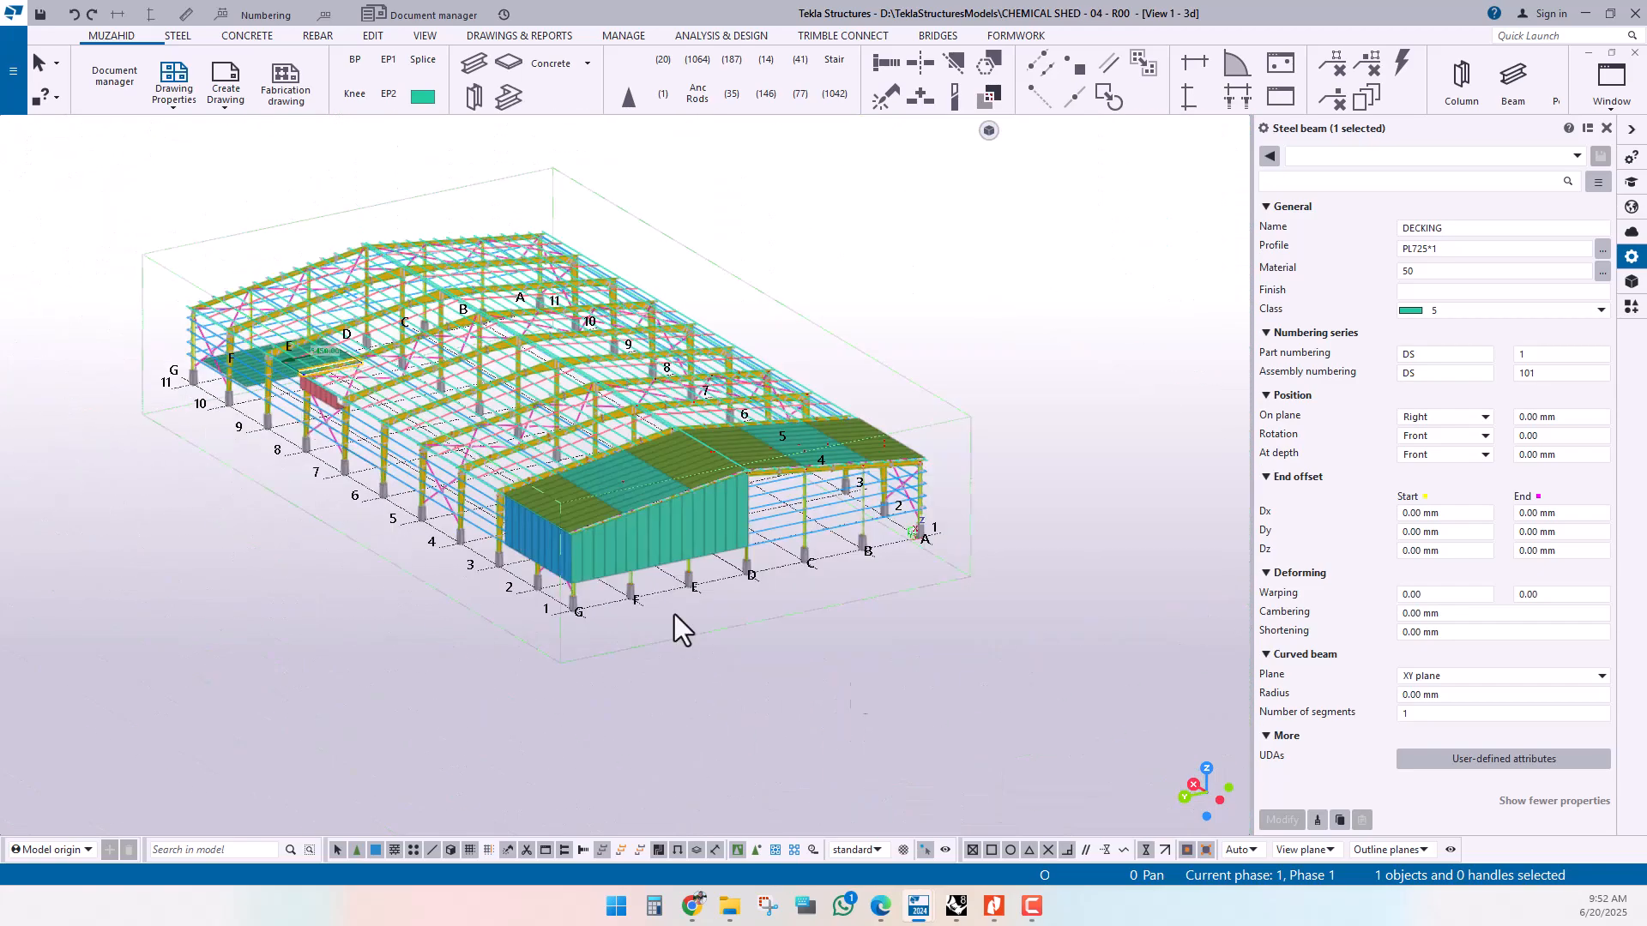
click(808, 692)
mouse_move(739, 675)
ctrl+middle_down()
mouse_move(784, 687)
mouse_move(754, 683)
ctrl+middle_up()
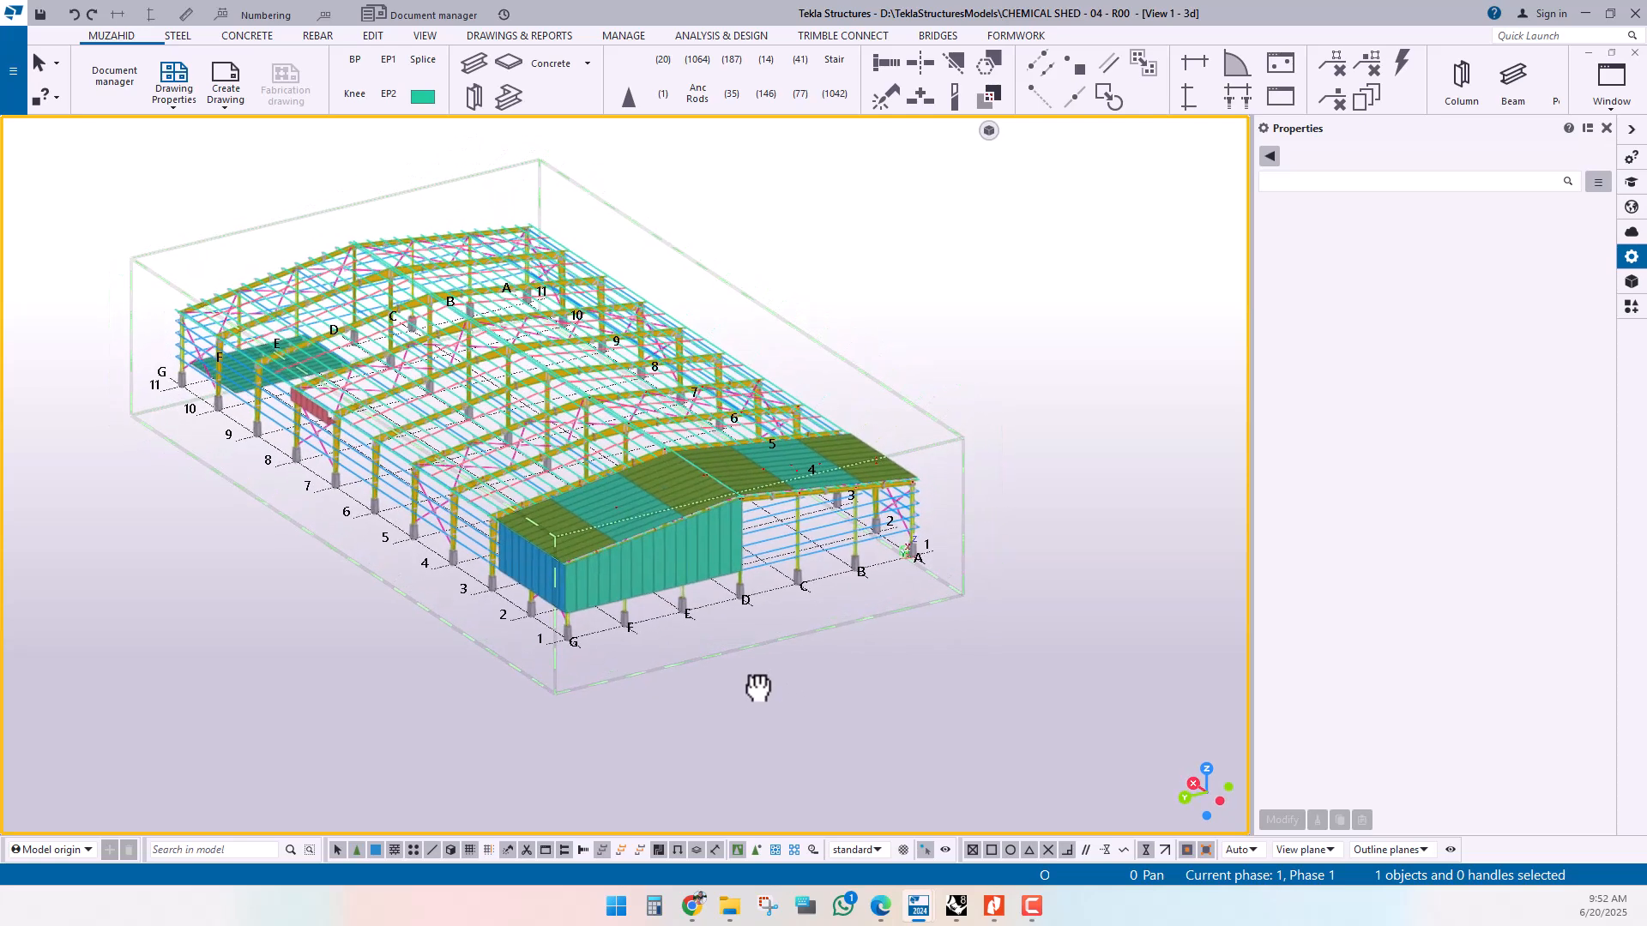
- Open the general arrangement drawing APD-STR-S03, Rafter Layout Plan, and minimise the document manager
click(117, 77)
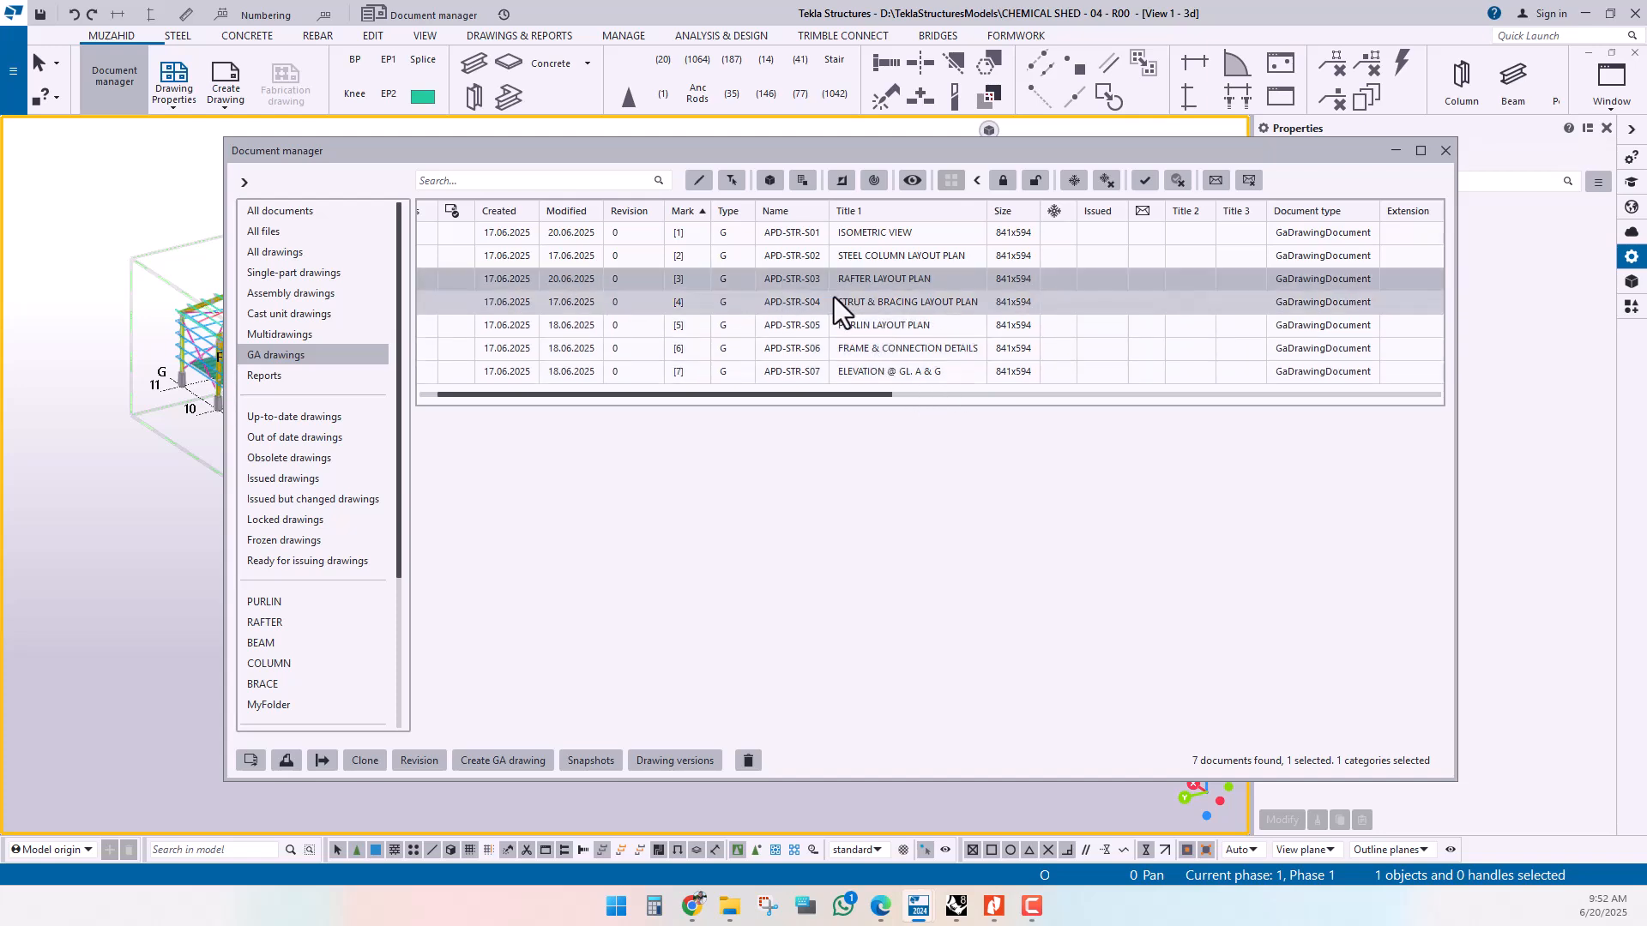
click(250, 760)
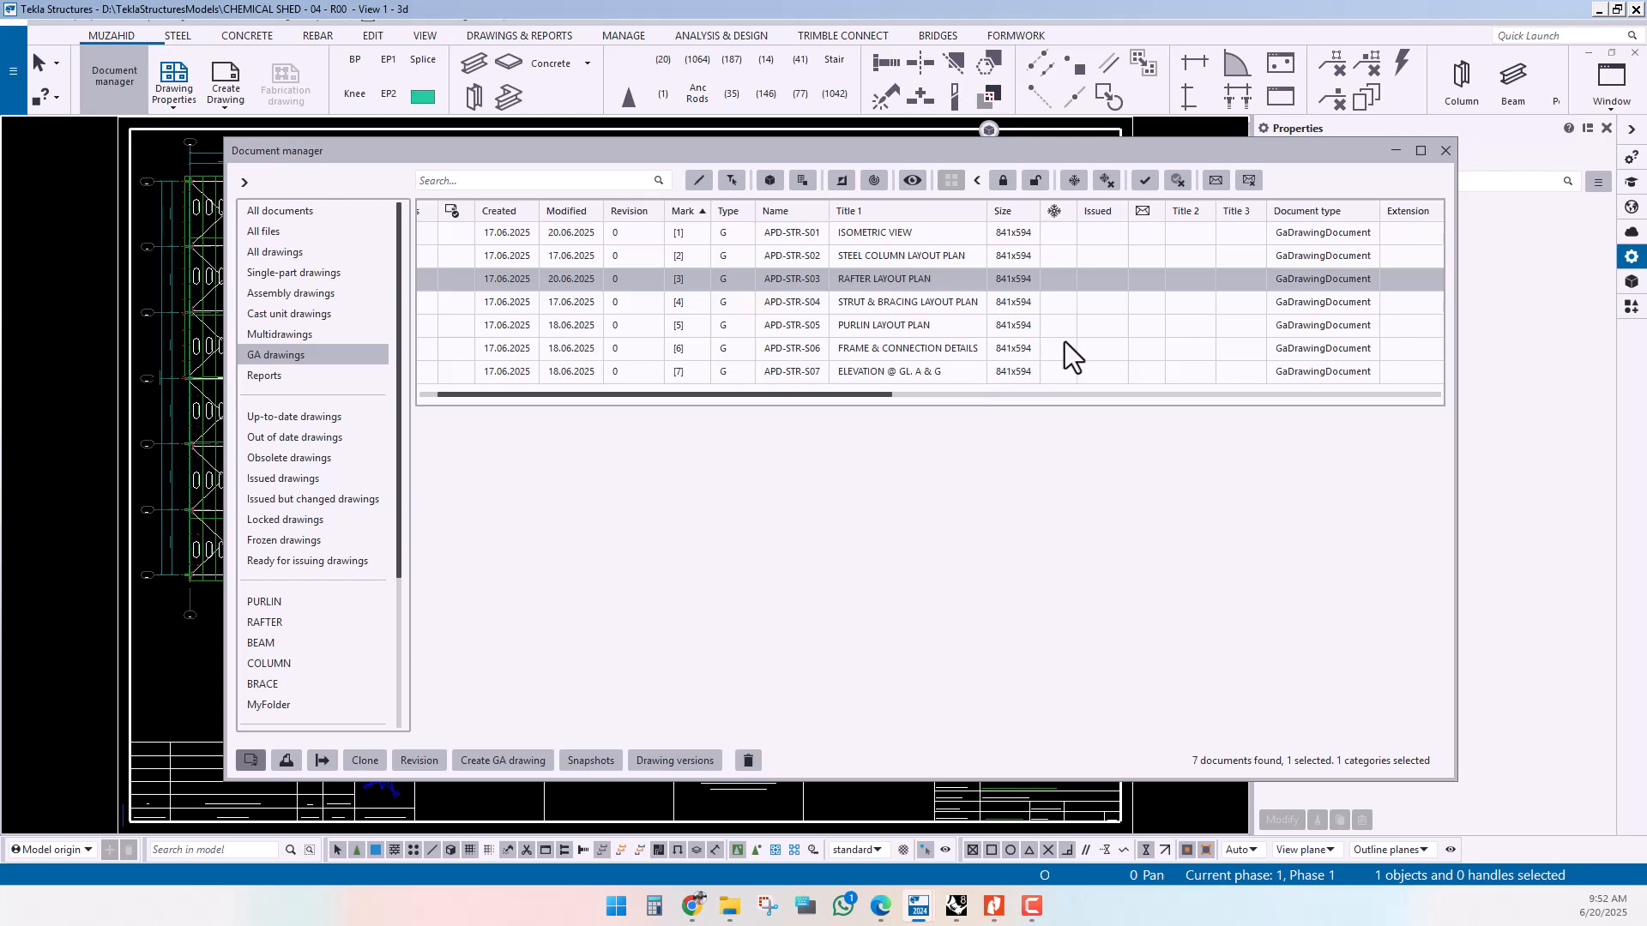
click(1394, 151)
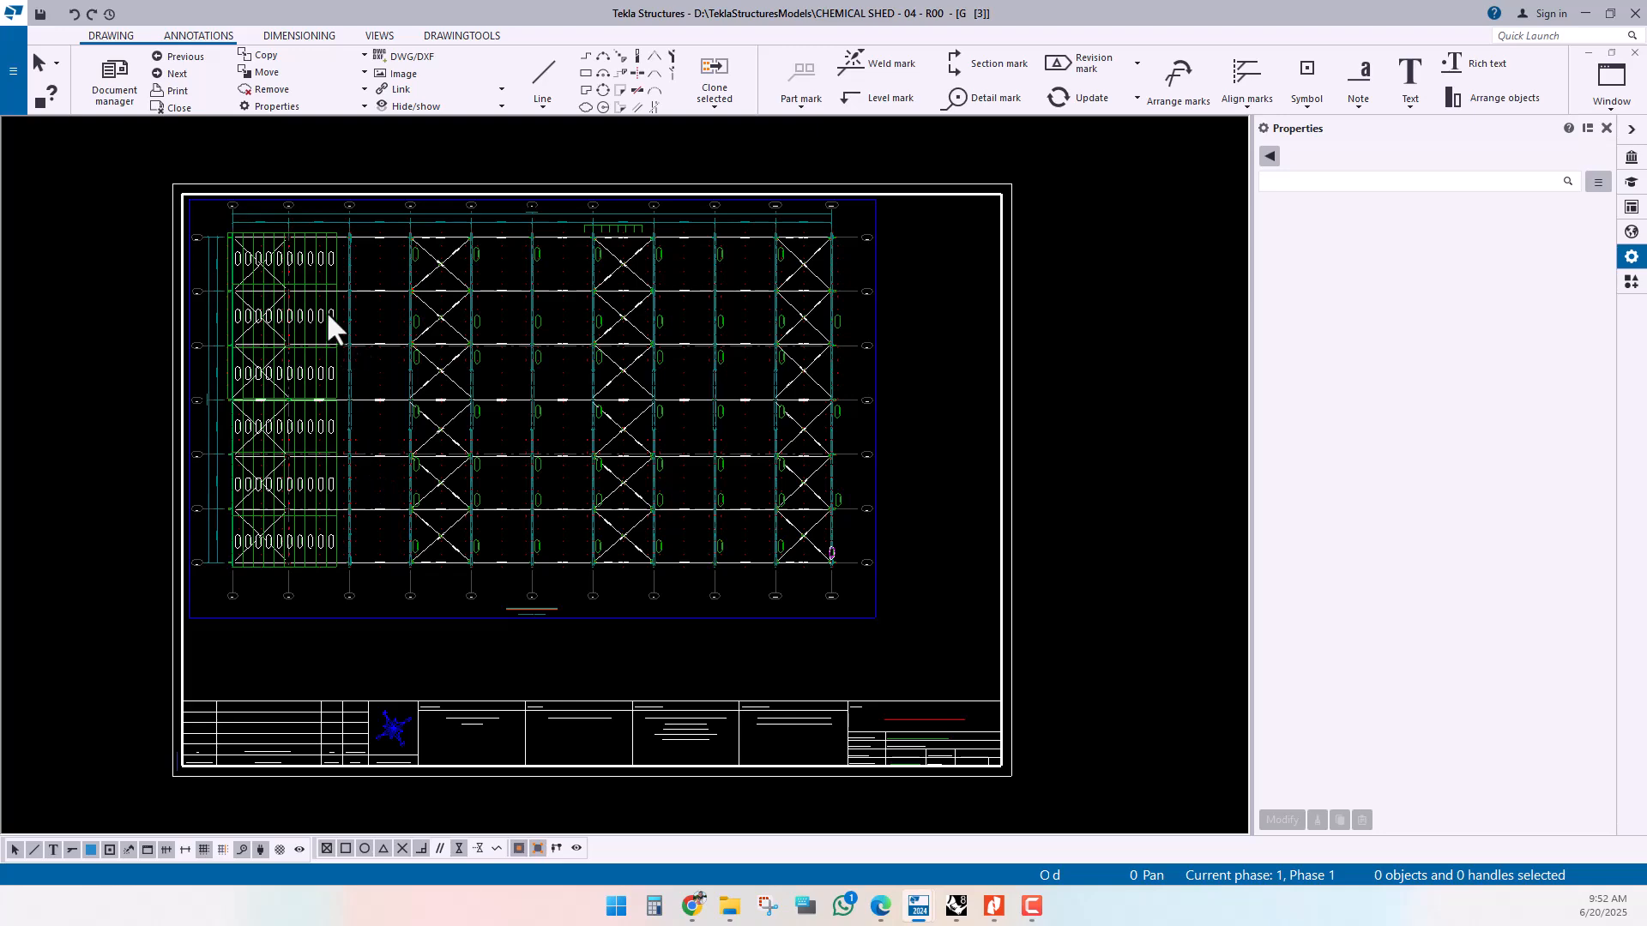
- Review the roof sheet marks on the plan and open the general arrangement drawing properties
scroll(326, 310, up, 8)
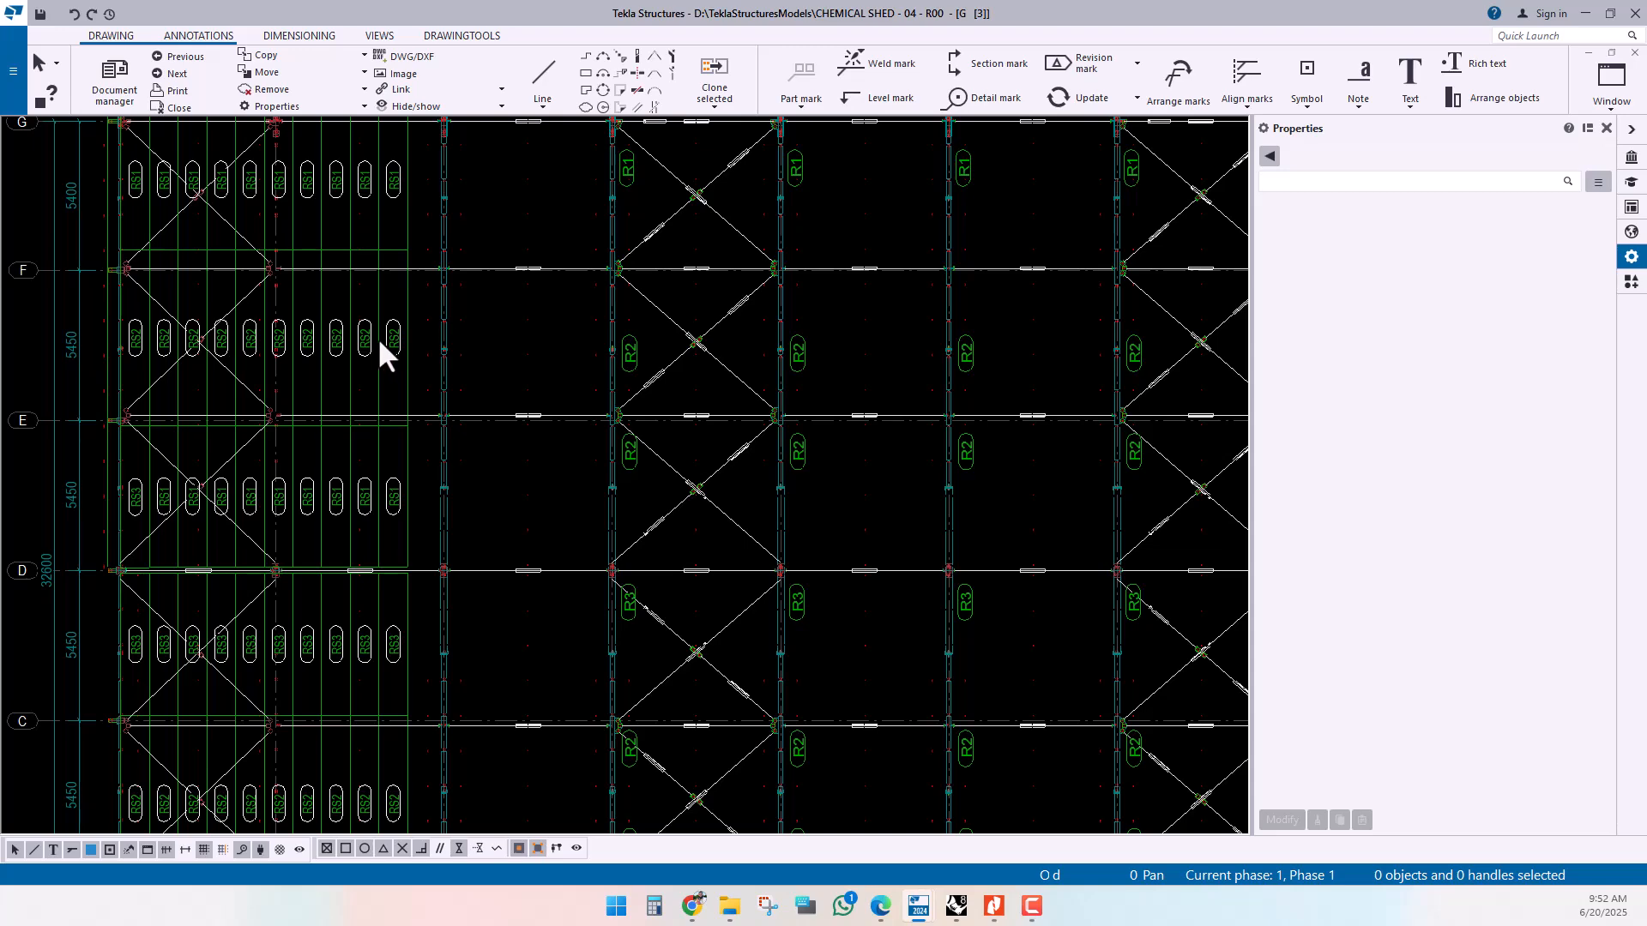
middle_drag(352, 583, 338, 386)
scroll(353, 570, down, 3)
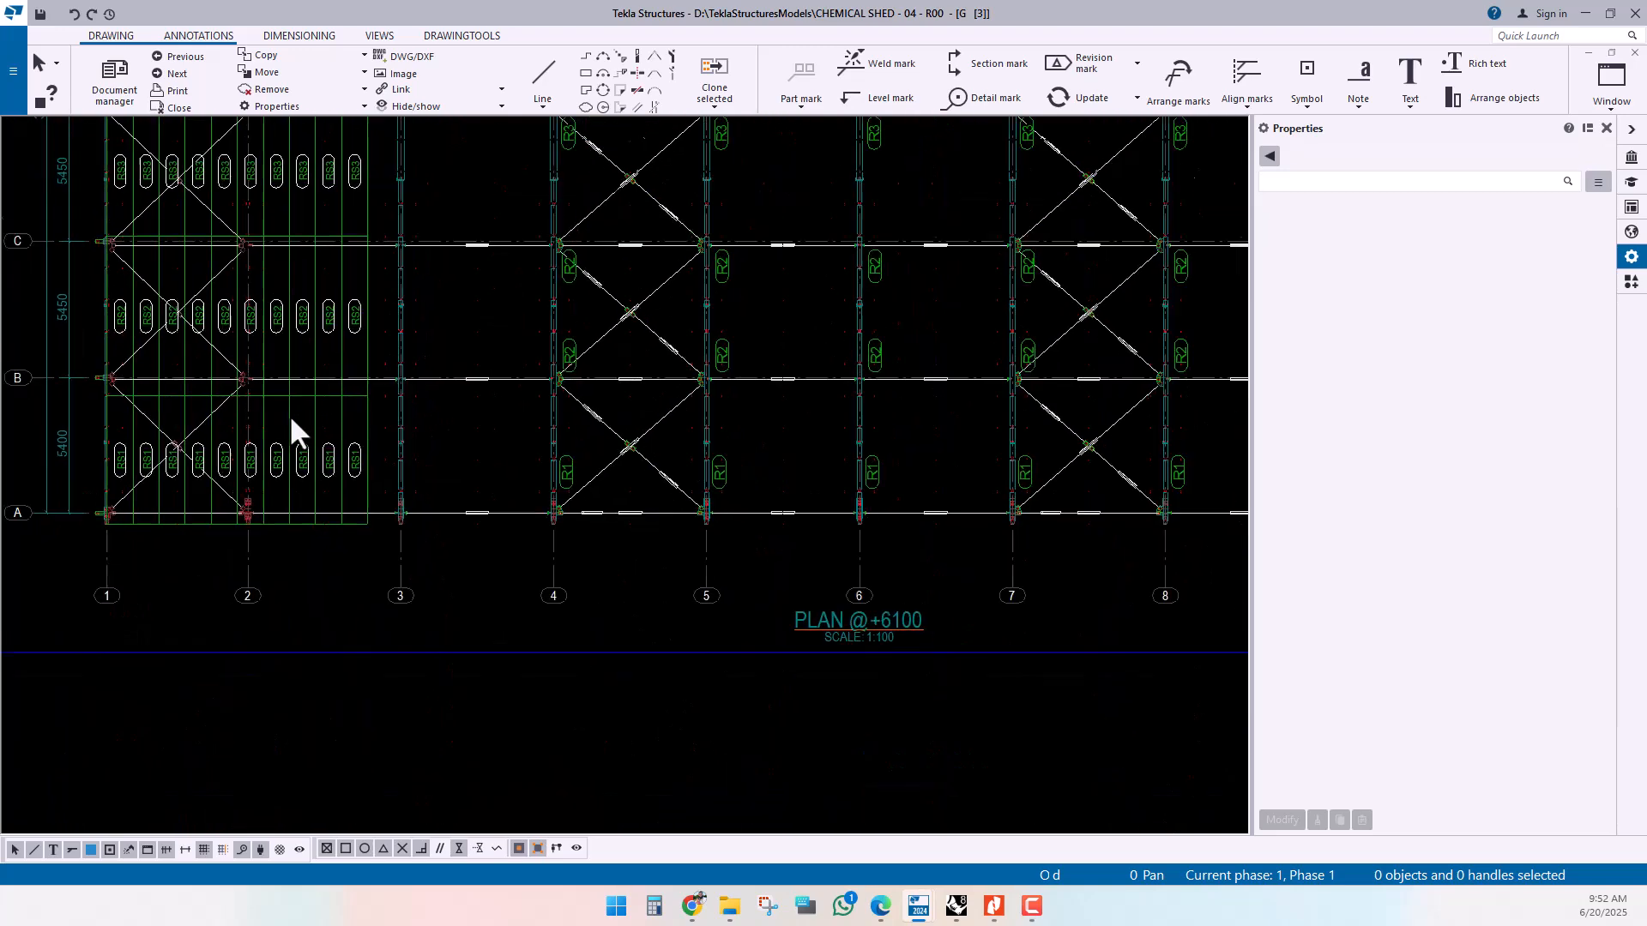
scroll(115, 608, down, 1)
middle_drag(696, 628, 449, 807)
scroll(897, 217, up, 1)
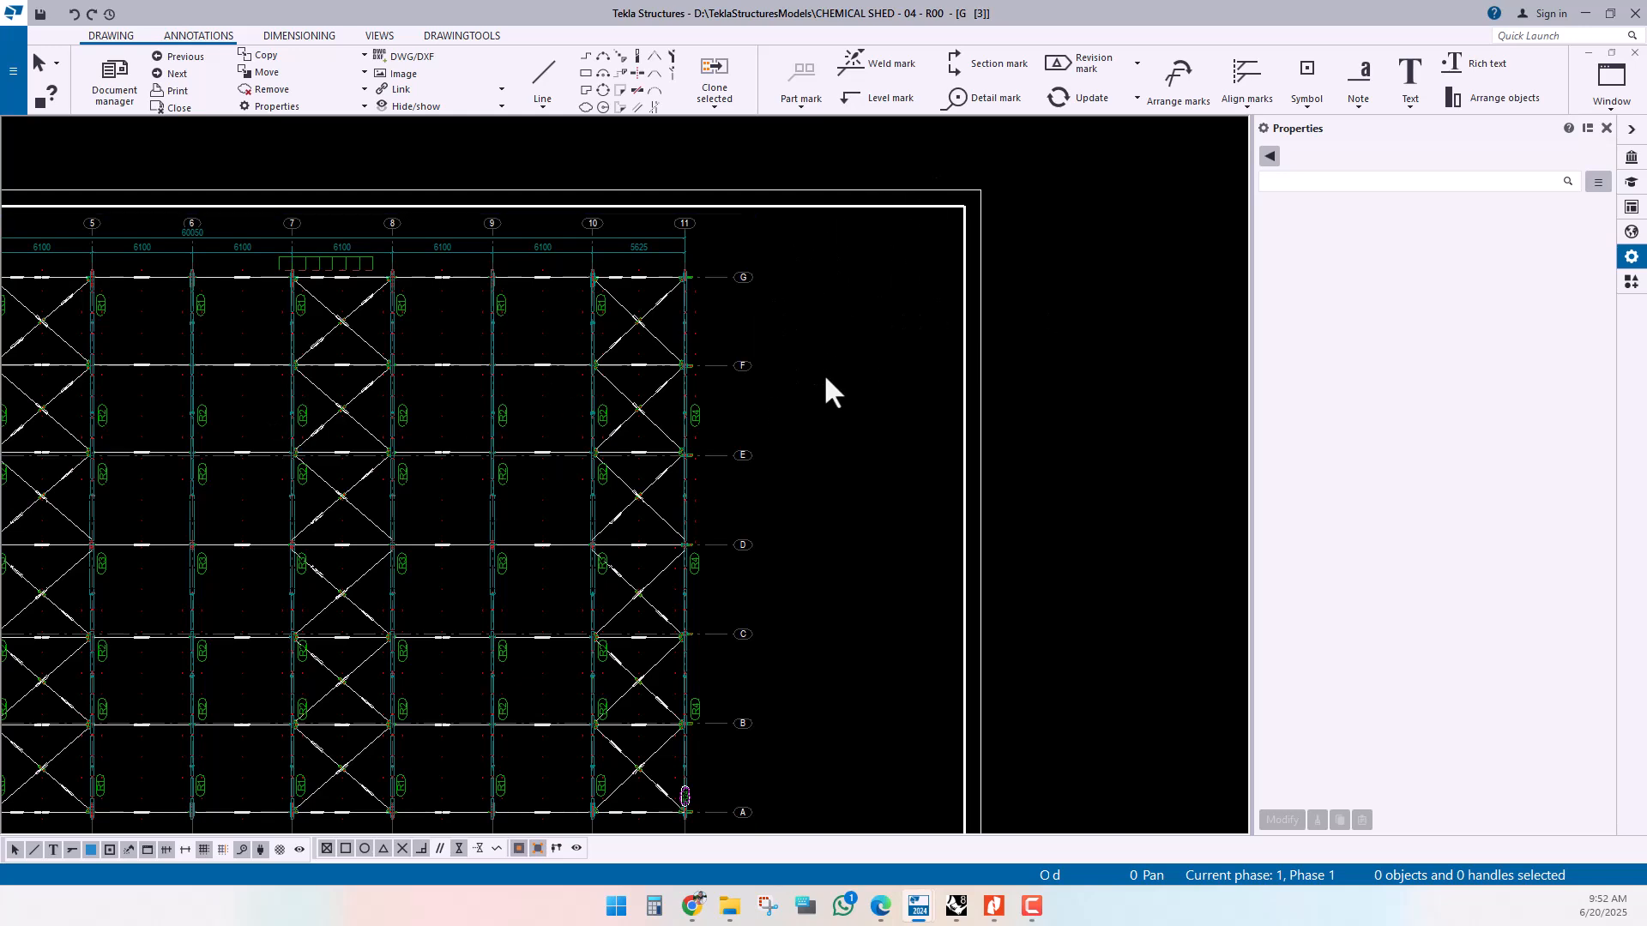
double_click(834, 461)
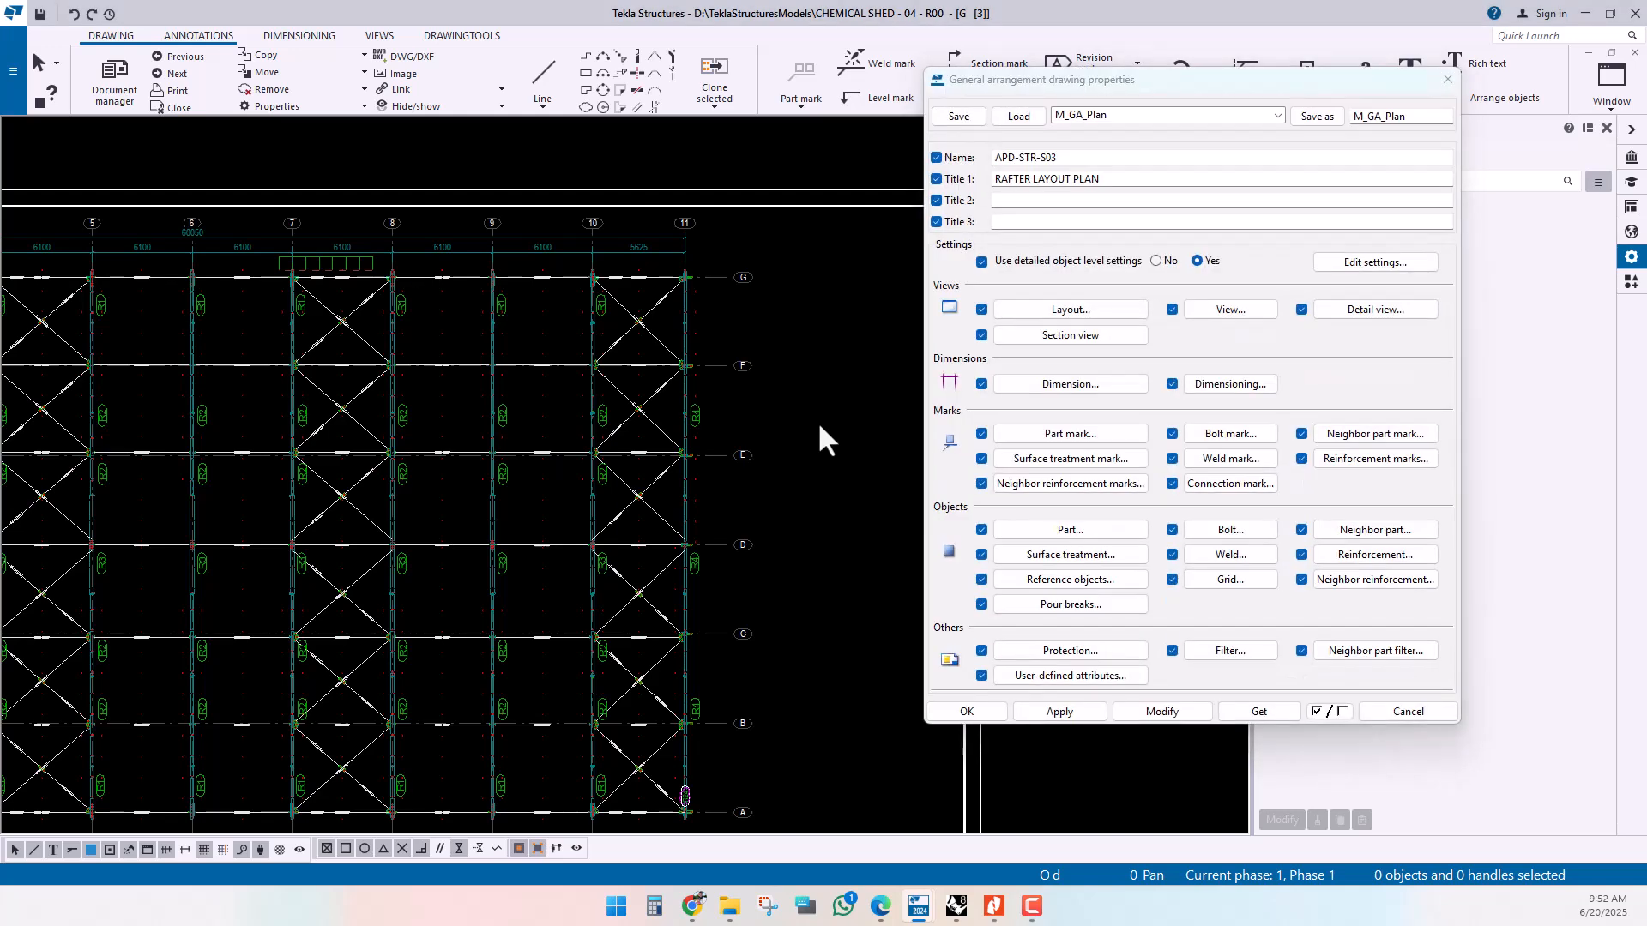
middle_drag(830, 438, 717, 430)
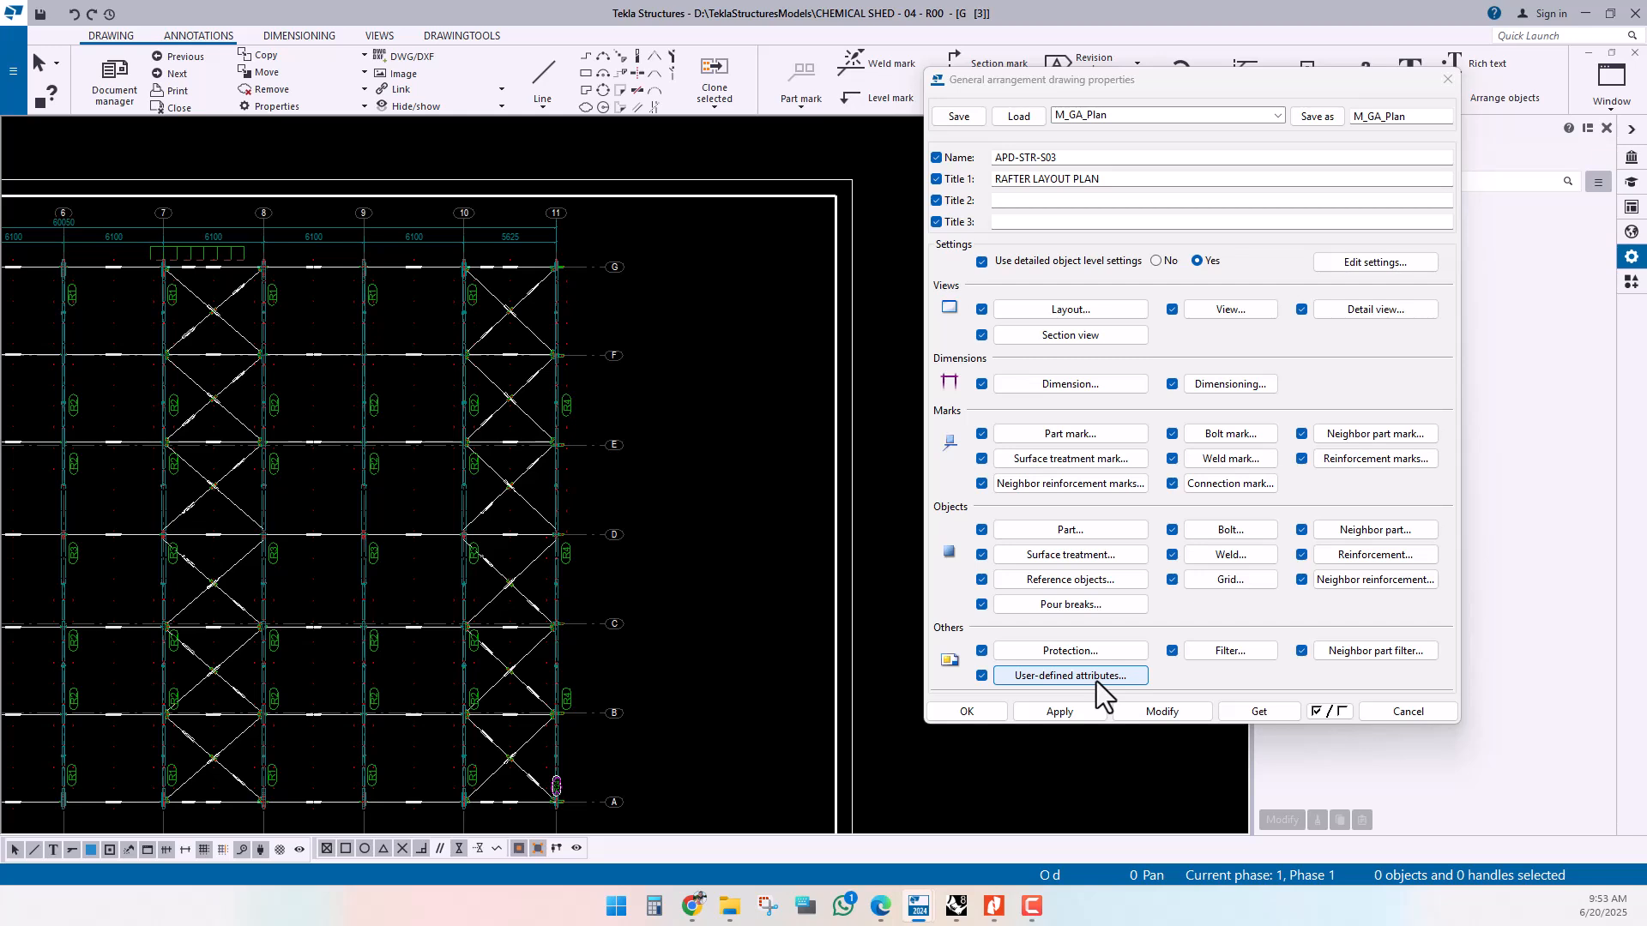
click(1070, 676)
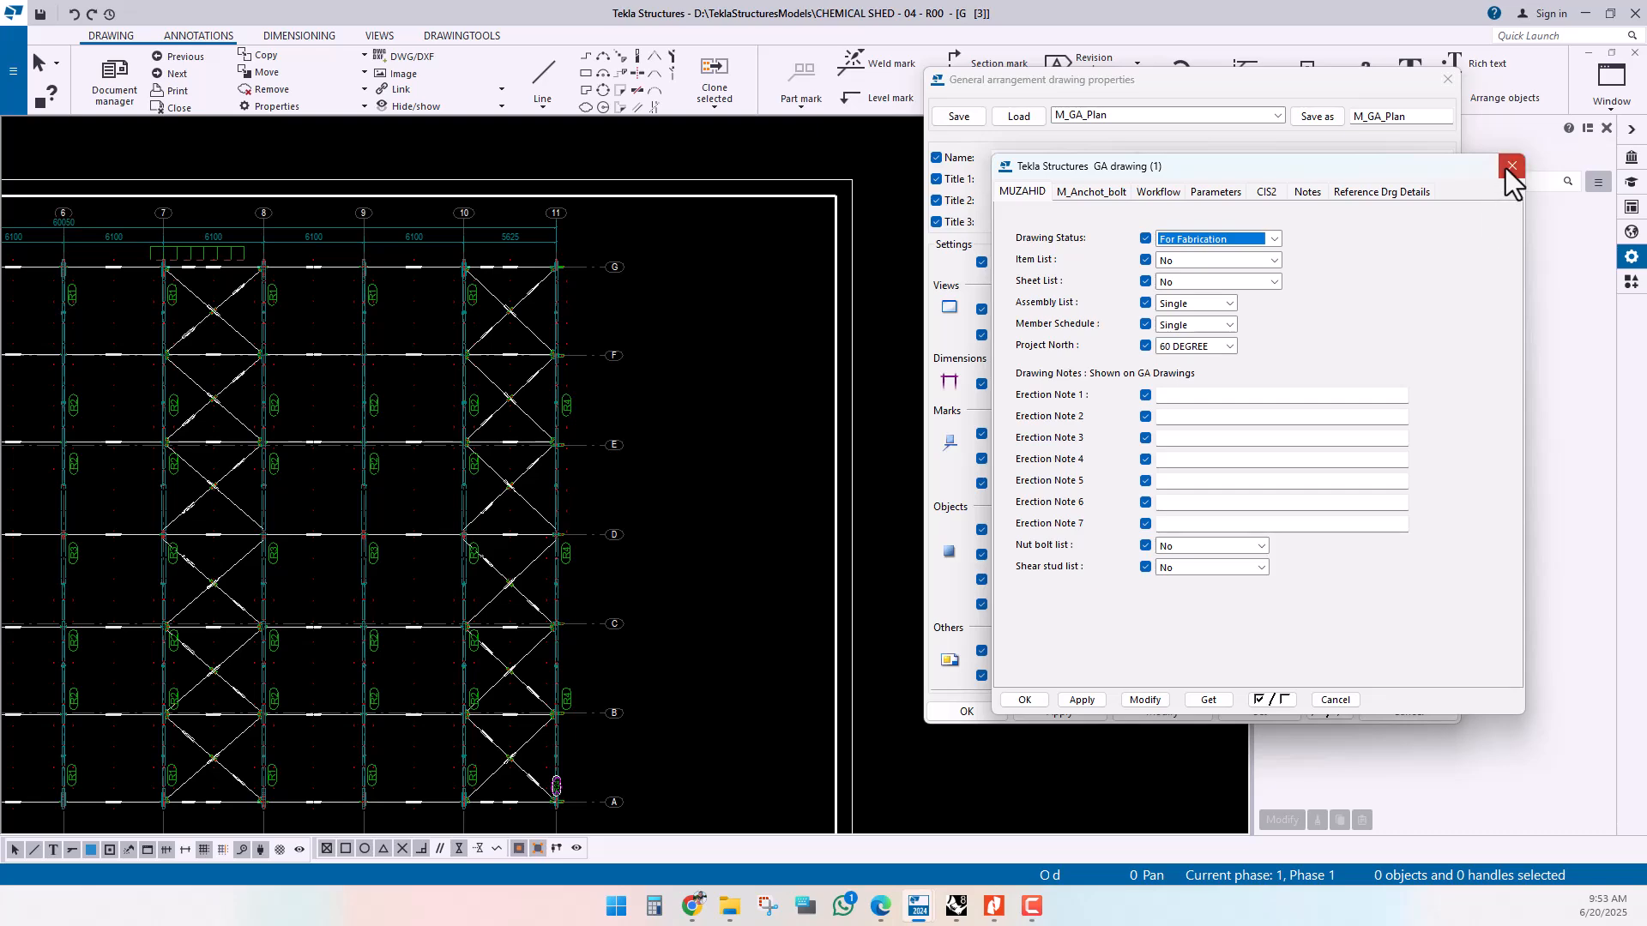
click(1507, 168)
scroll(590, 316, down, 2)
middle_drag(721, 401, 736, 388)
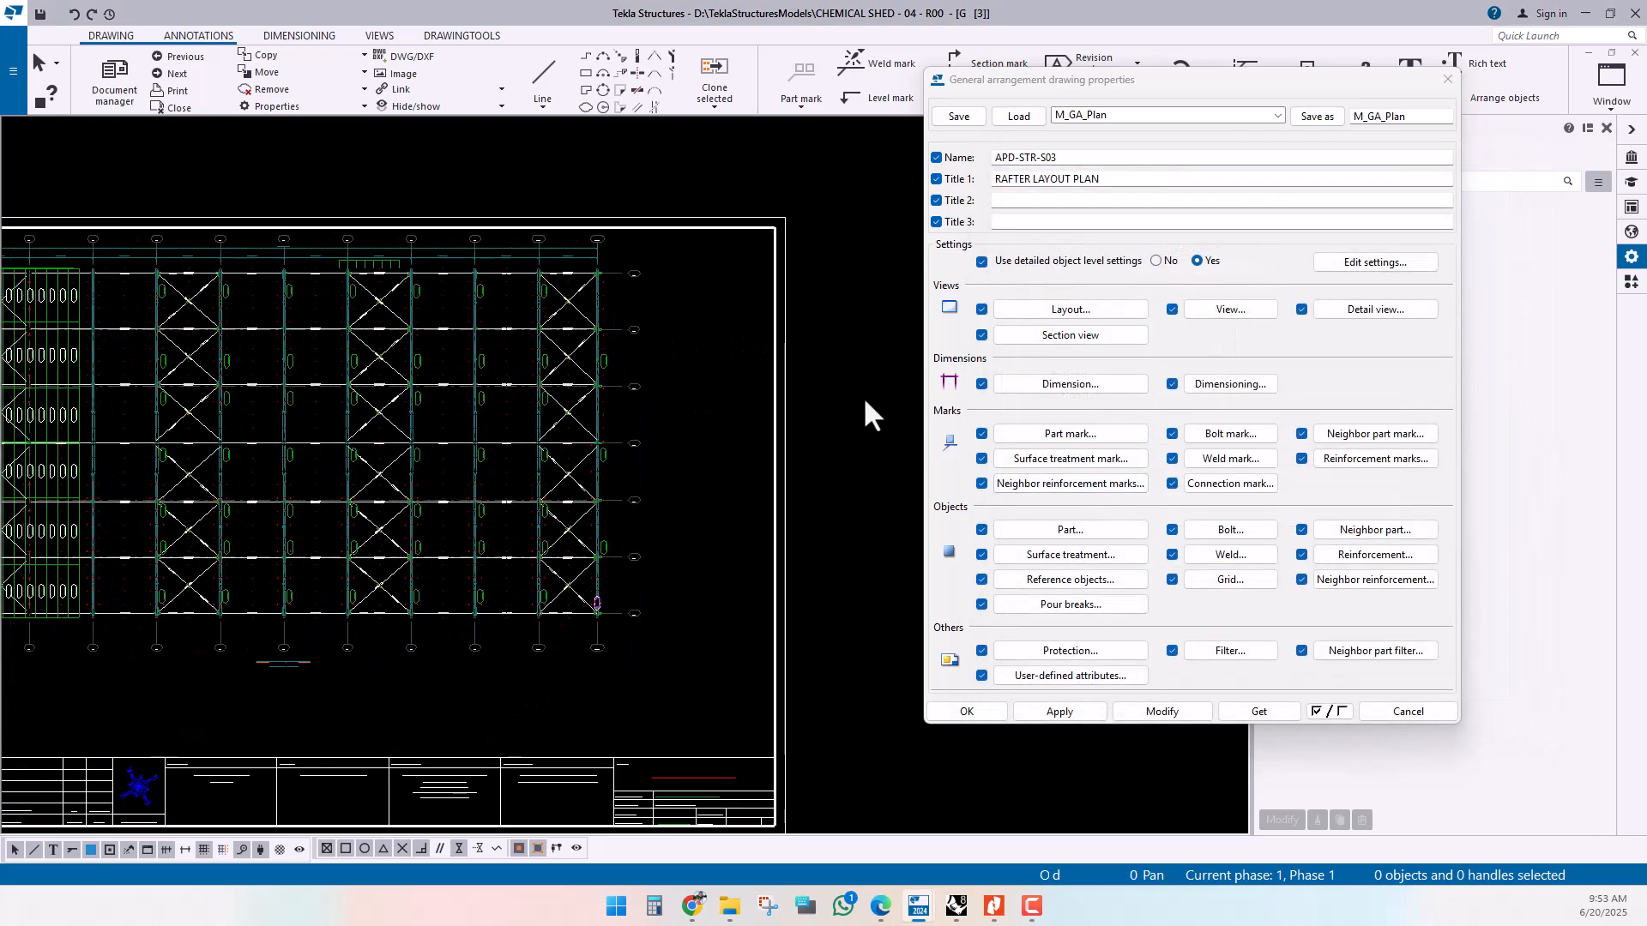
middle_drag(708, 343, 744, 361)
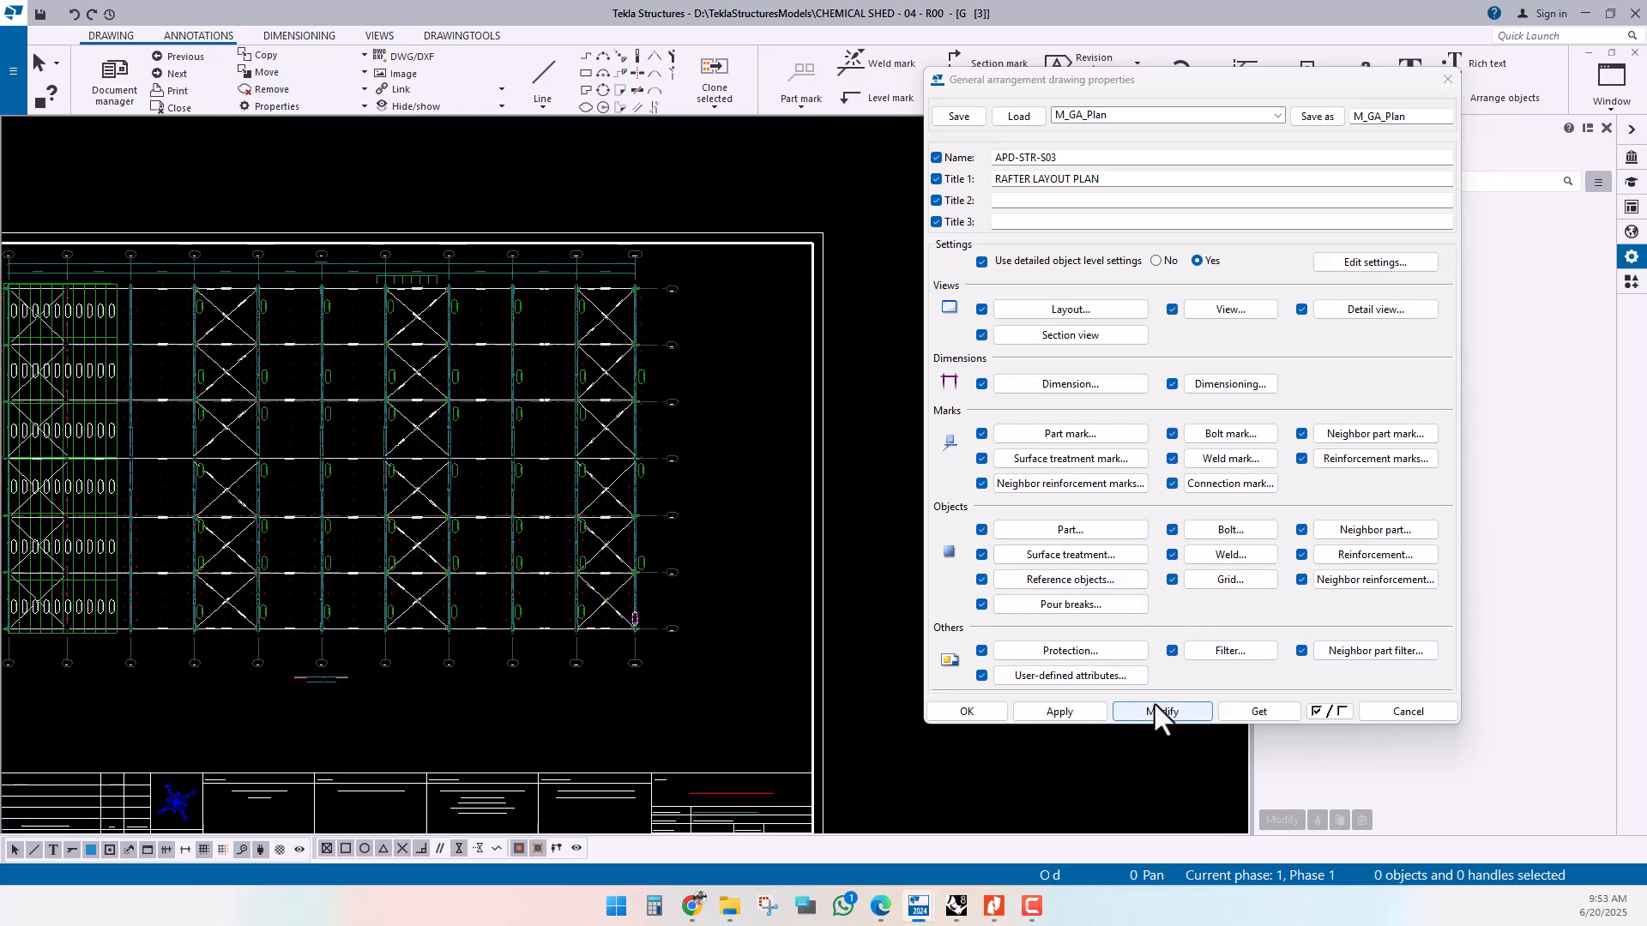
- Set the Sheet List user-defined attribute to Roof Sheet and modify the drawing with it
click(1043, 674)
drag(1187, 169, 1127, 125)
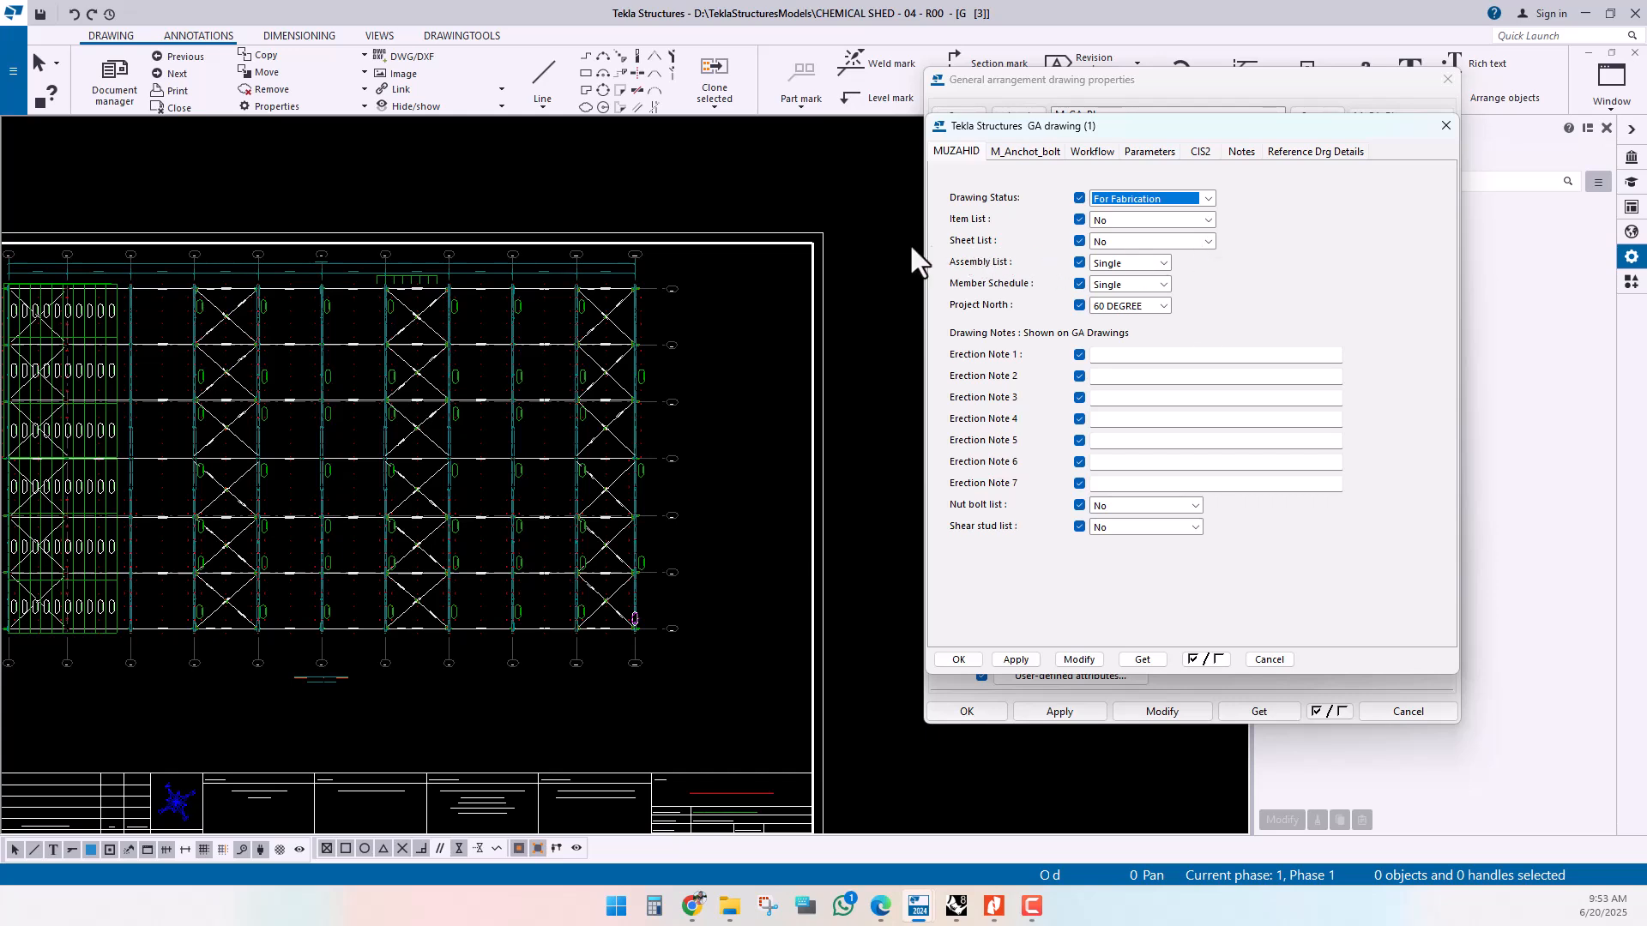
click(1118, 242)
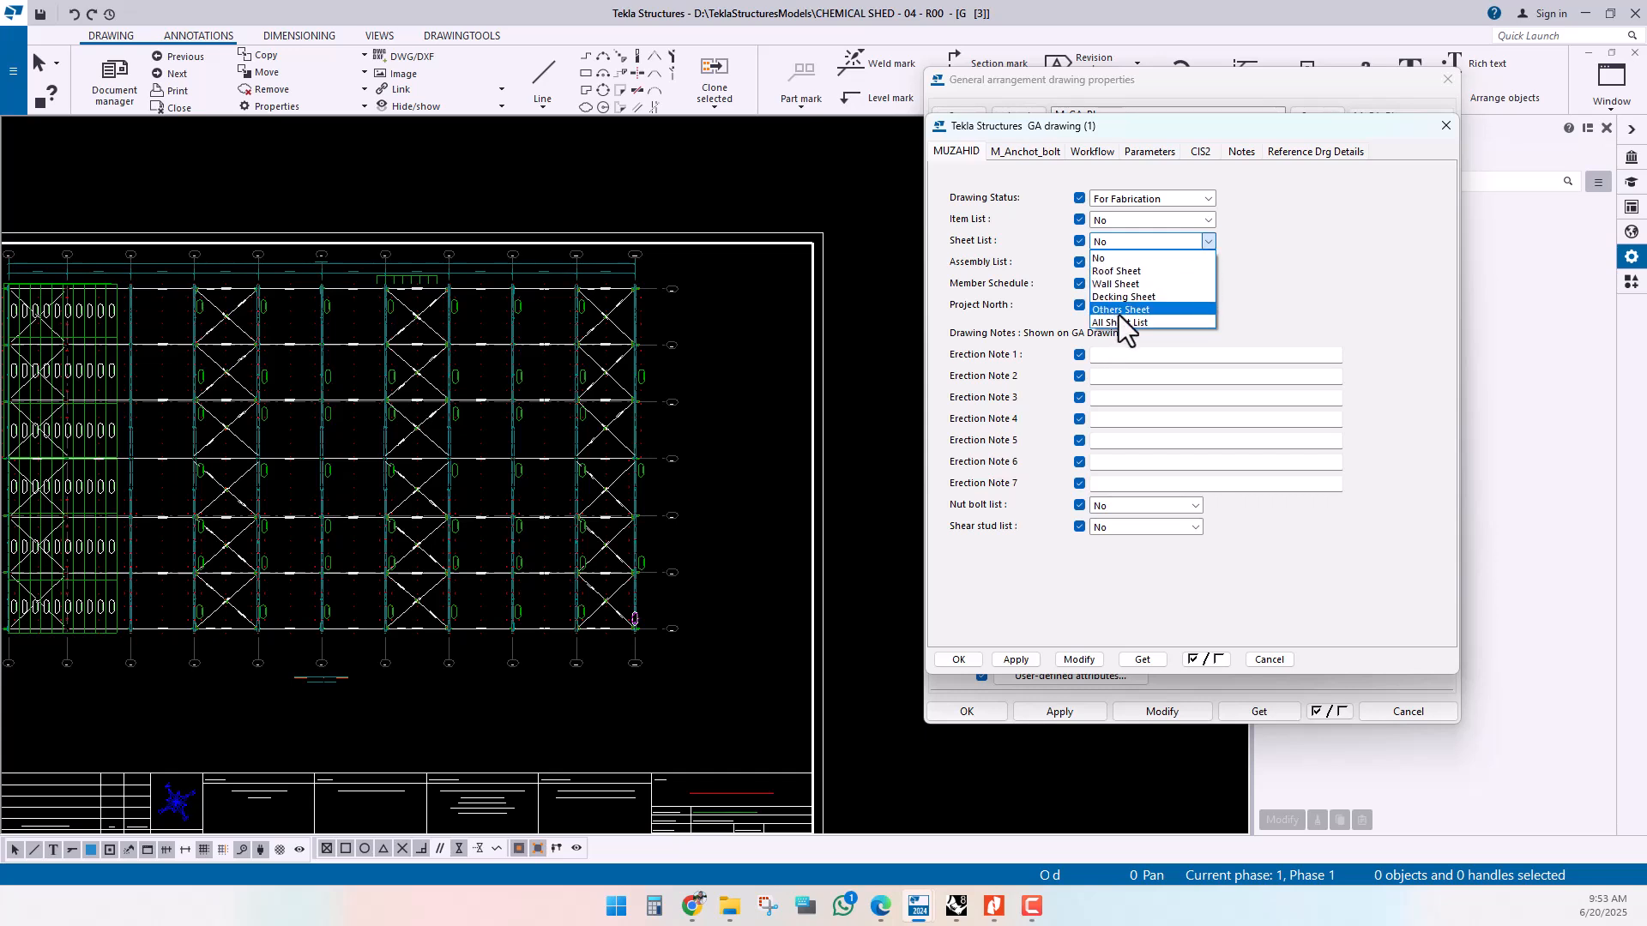
click(1117, 271)
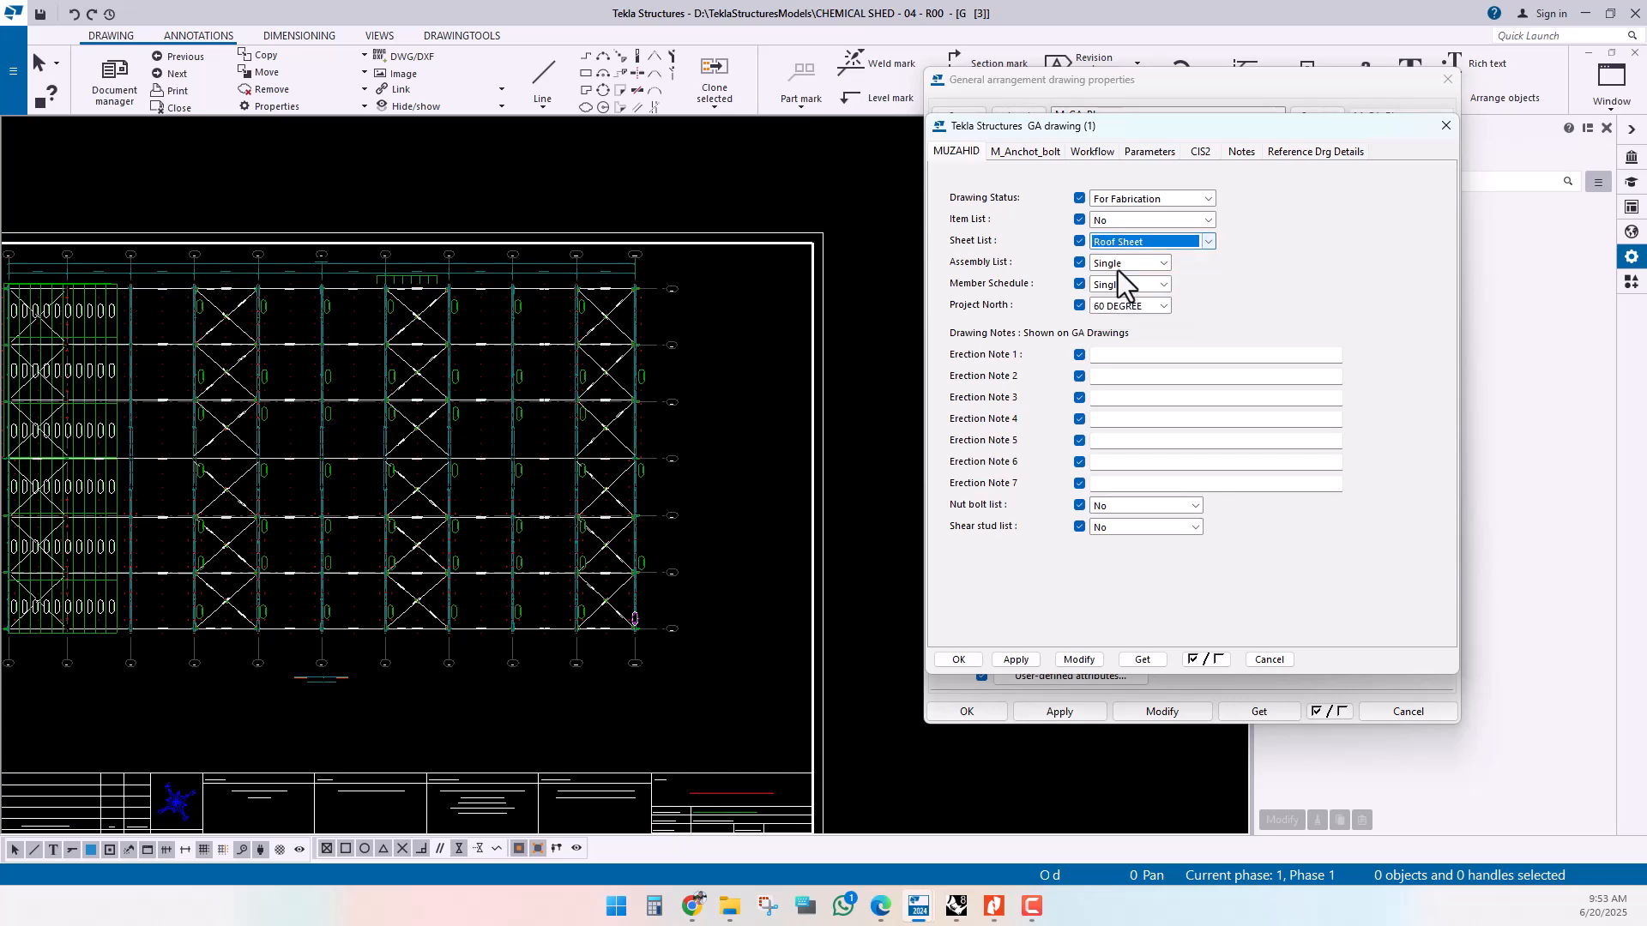
click(1074, 661)
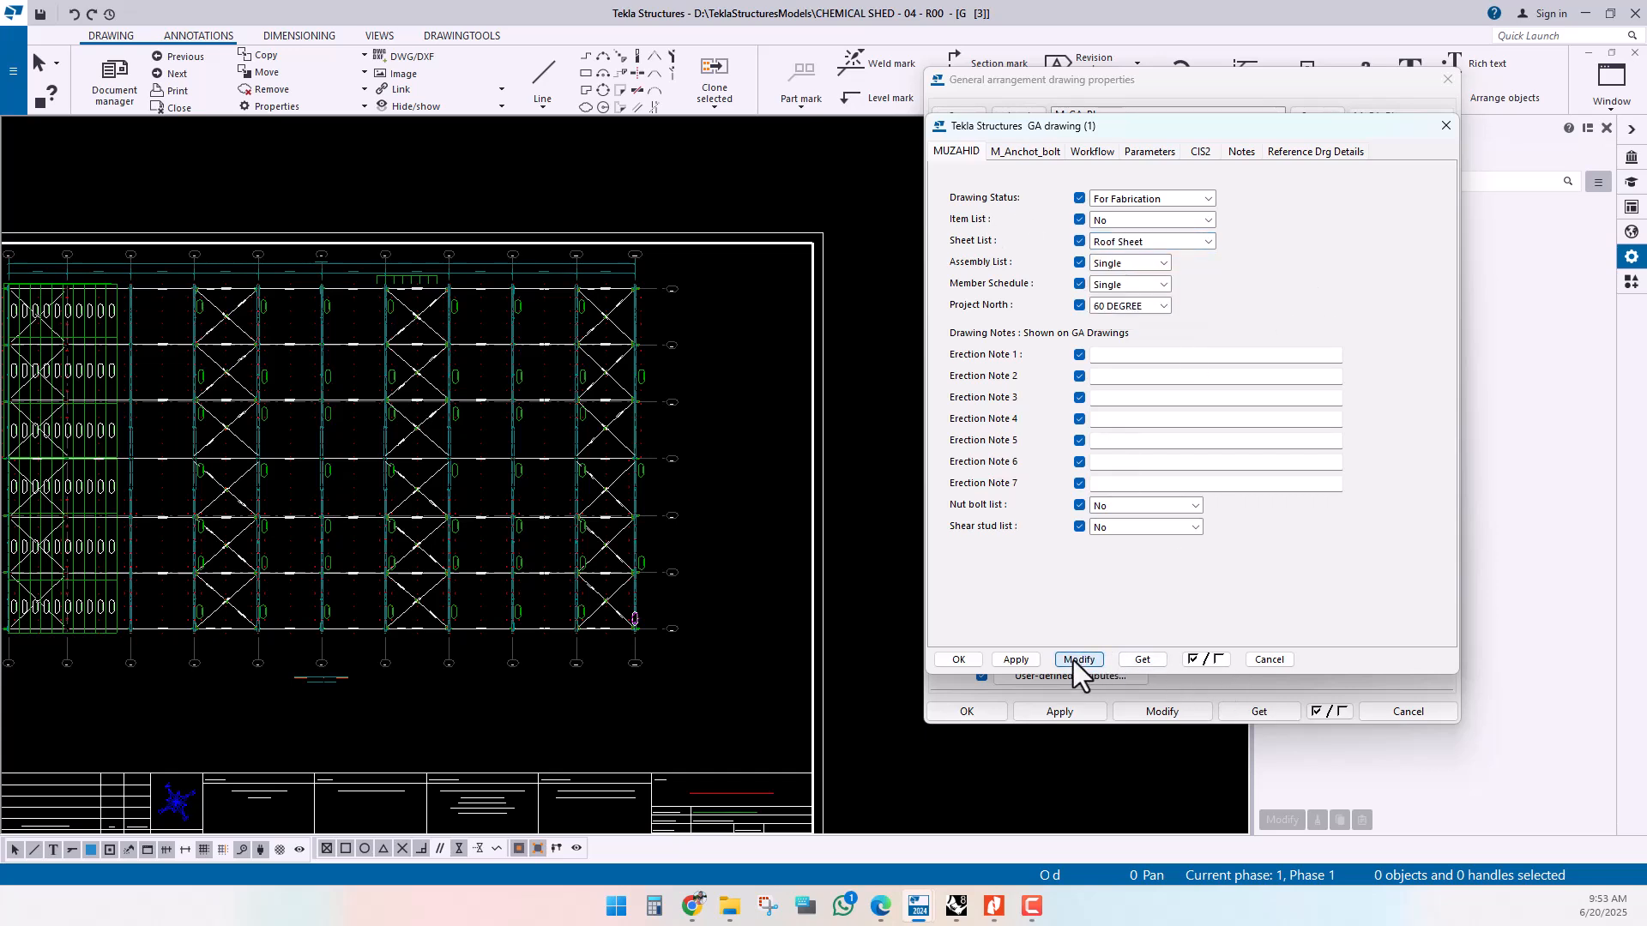
- Refresh the drawing layout through its frame to generate the roof sheet list
click(740, 247)
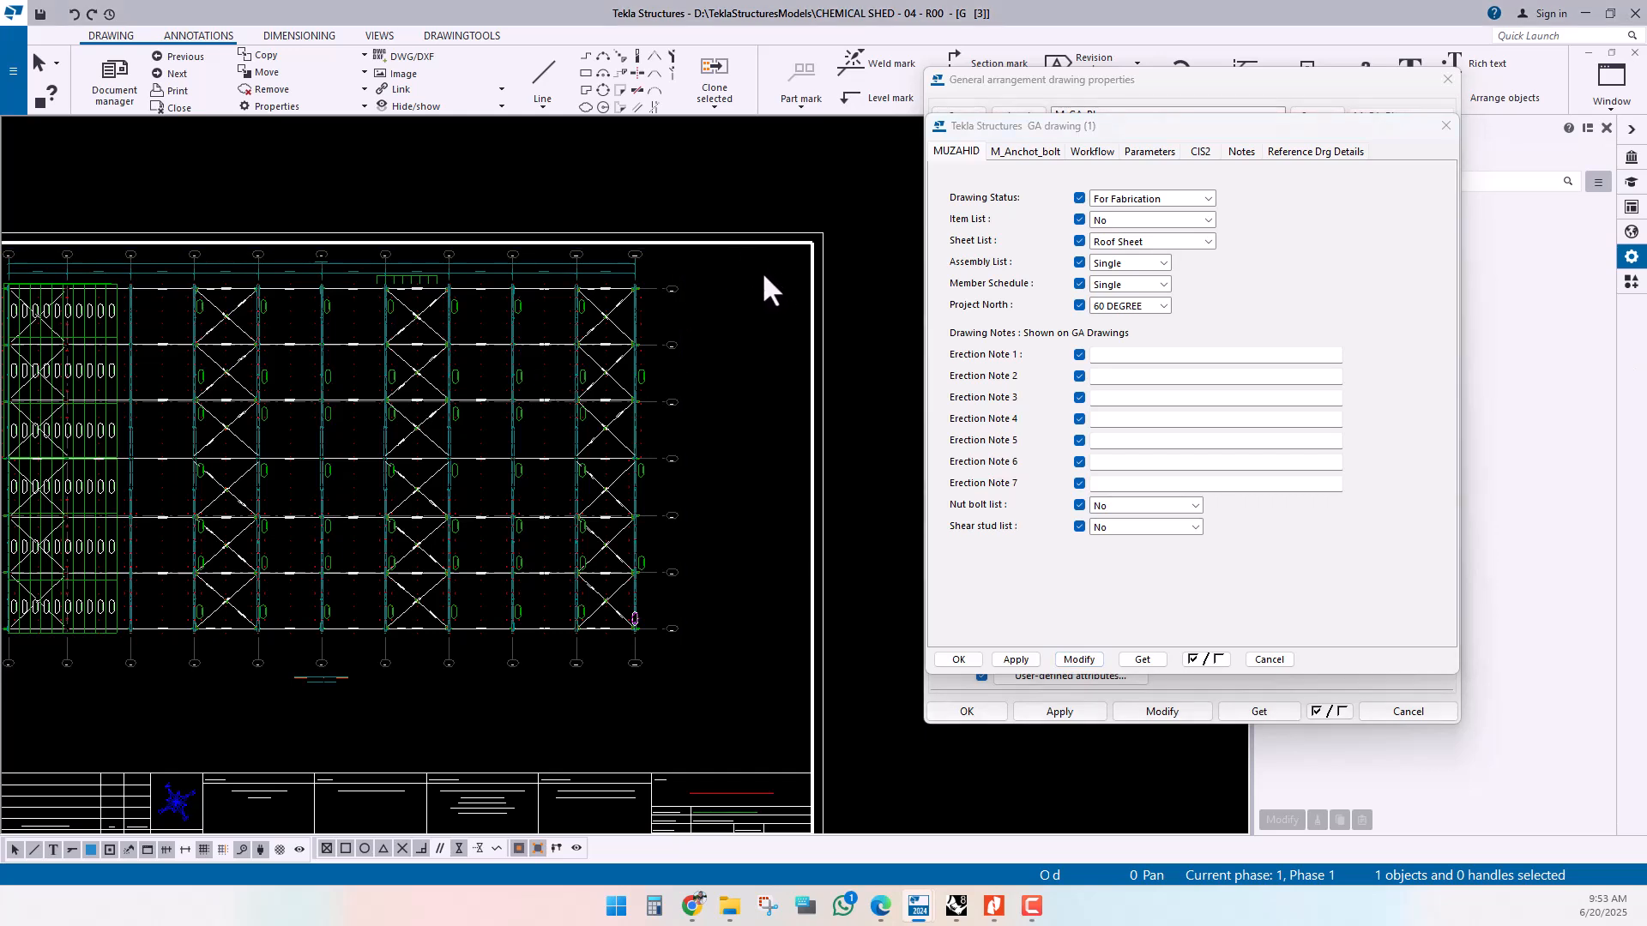
right_click(763, 275)
click(816, 364)
scroll(781, 266, up, 5)
scroll(463, 335, up, 2)
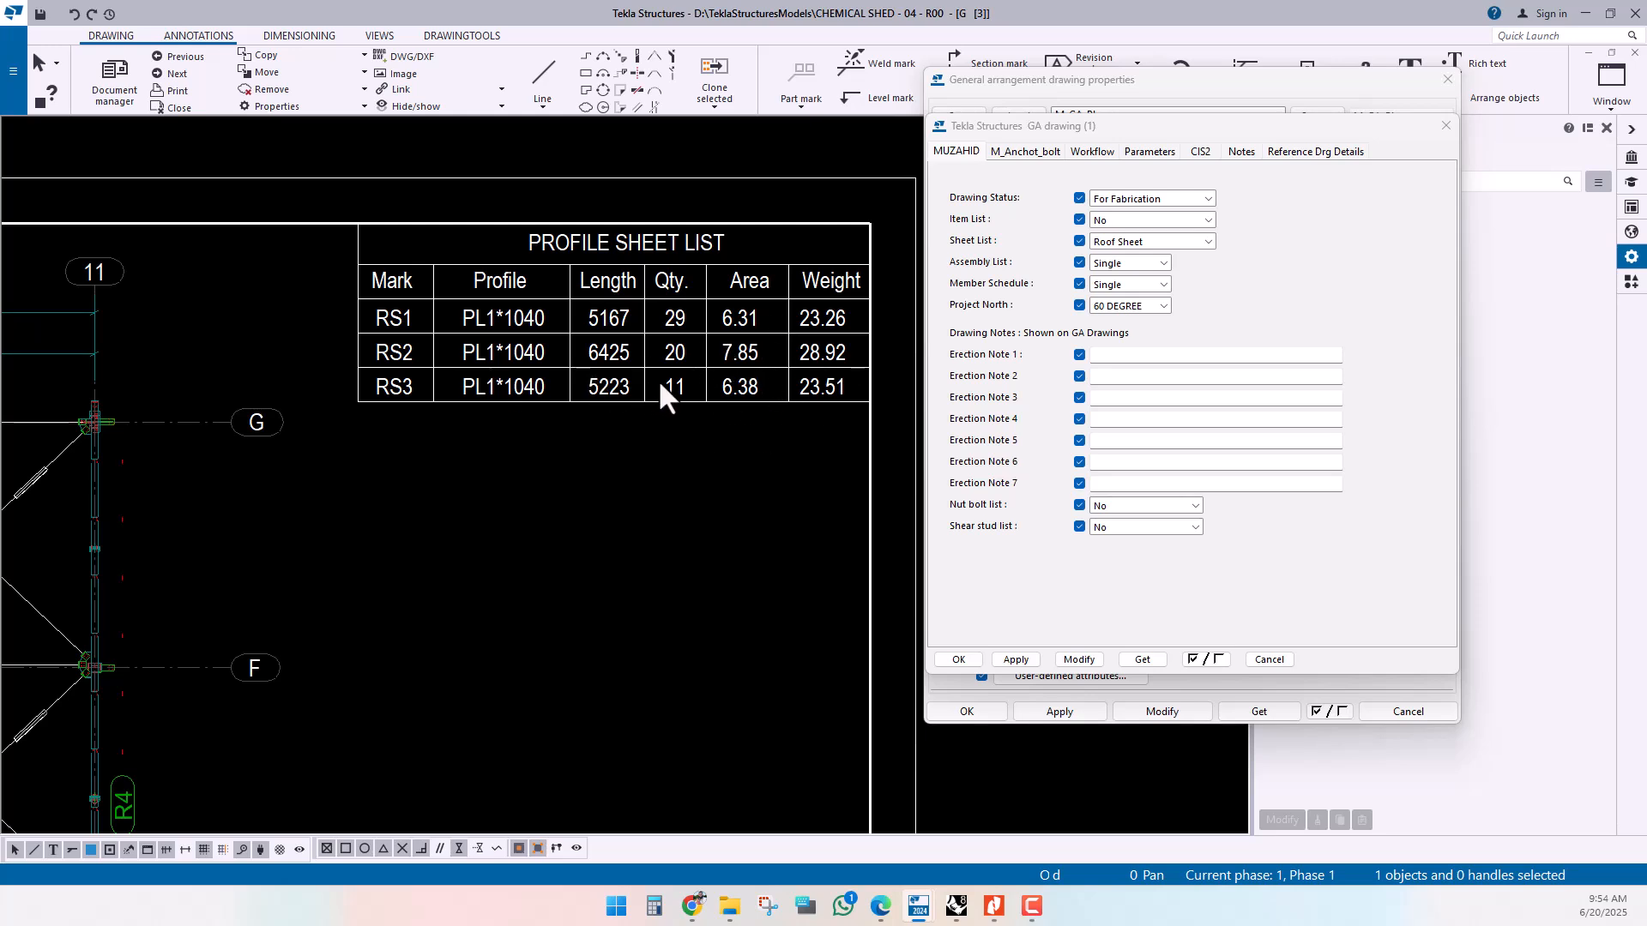
- Compare the roof sheet list with the roof sheet marks on the plan
scroll(736, 376, down, 3)
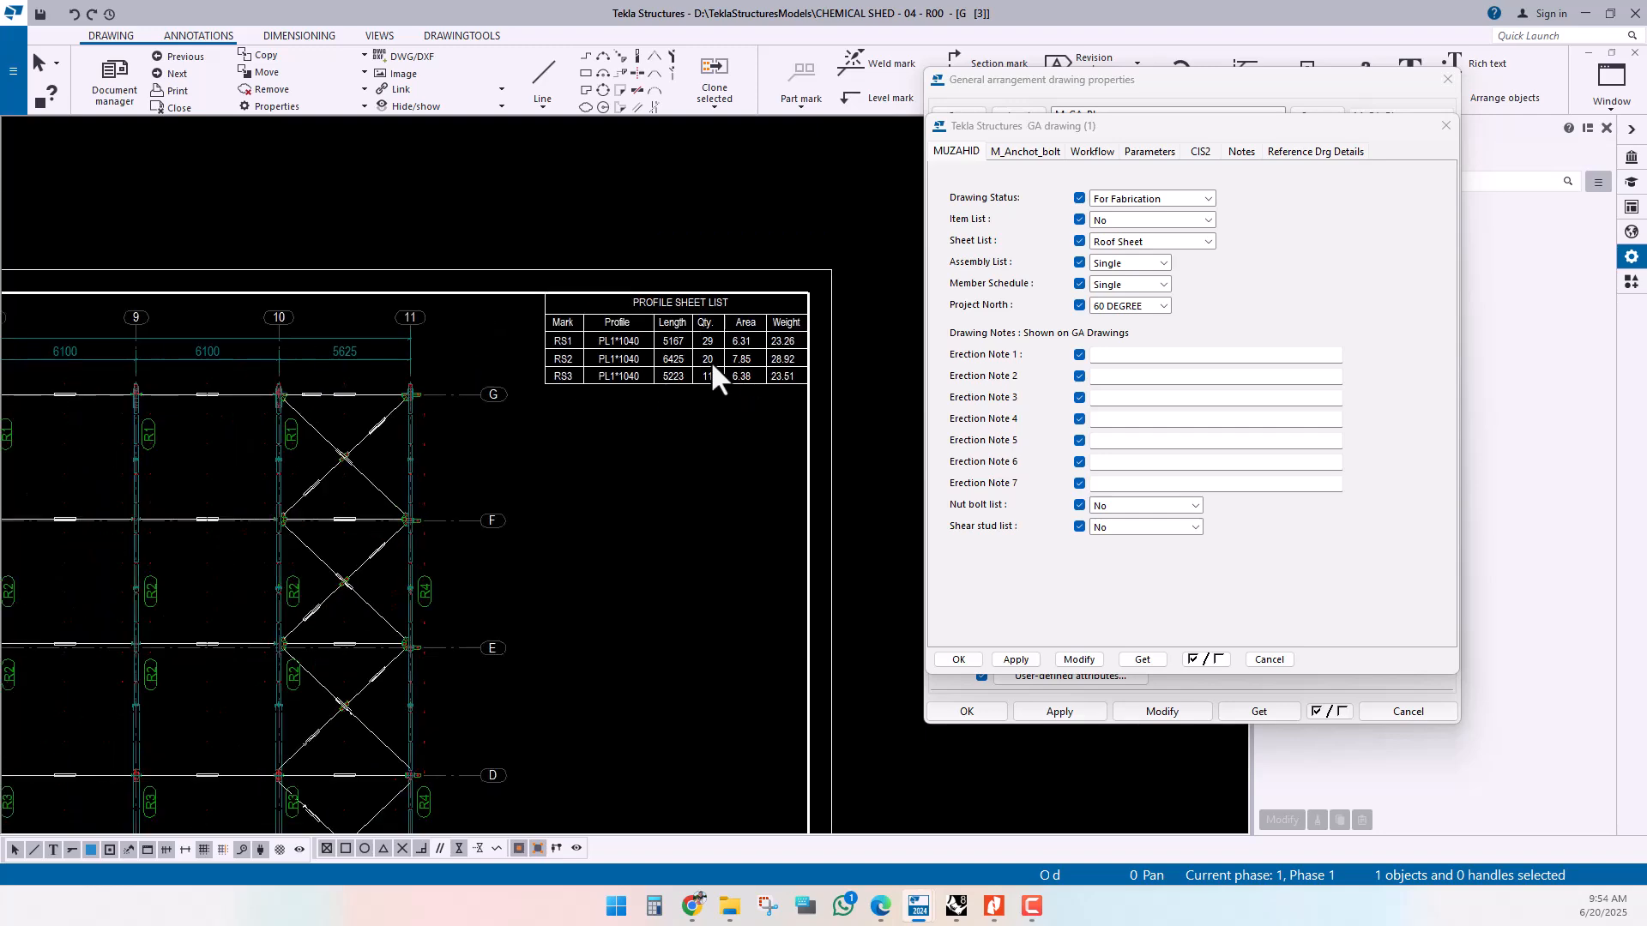
scroll(739, 362, down, 4)
scroll(319, 442, up, 5)
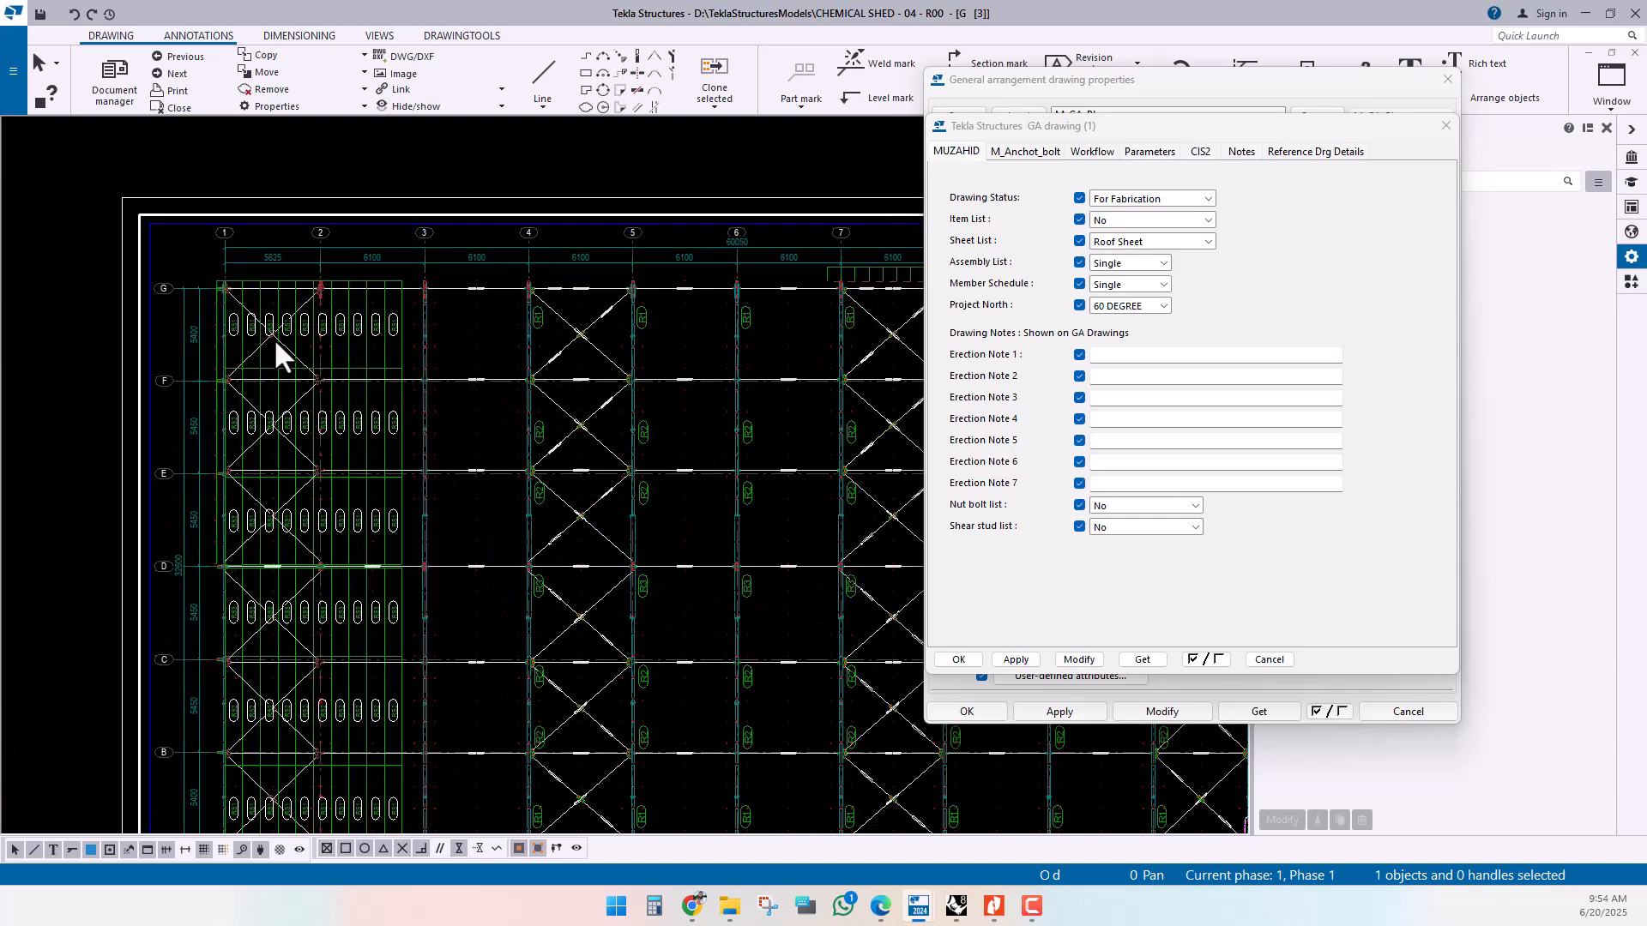
scroll(275, 337, up, 2)
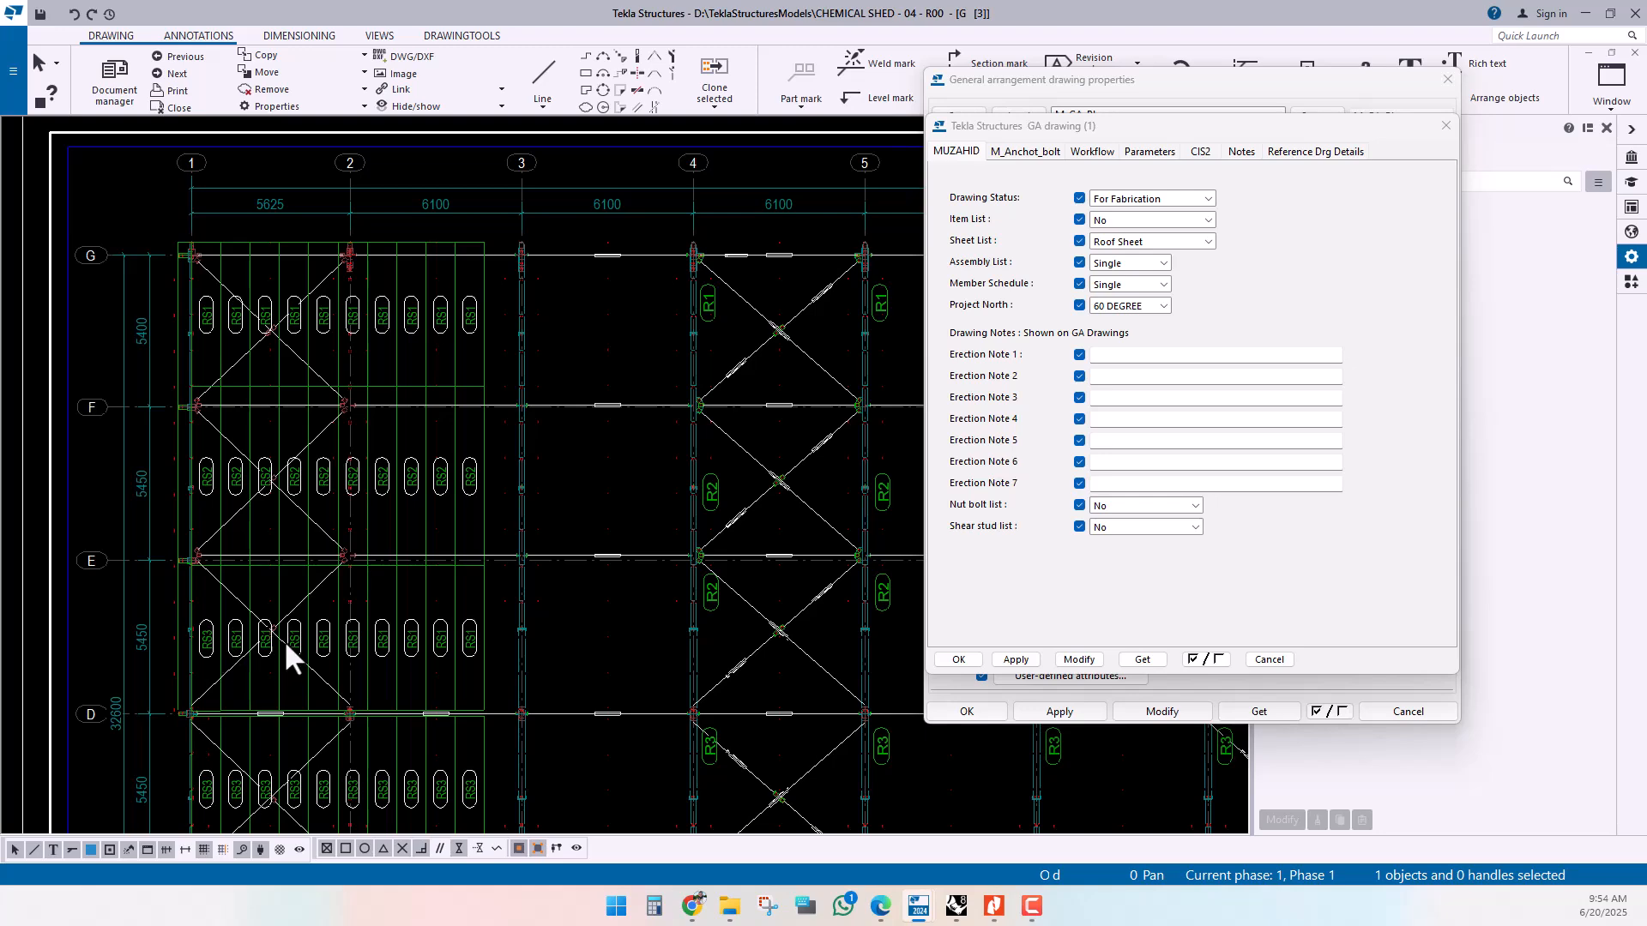
middle_drag(281, 645, 297, 276)
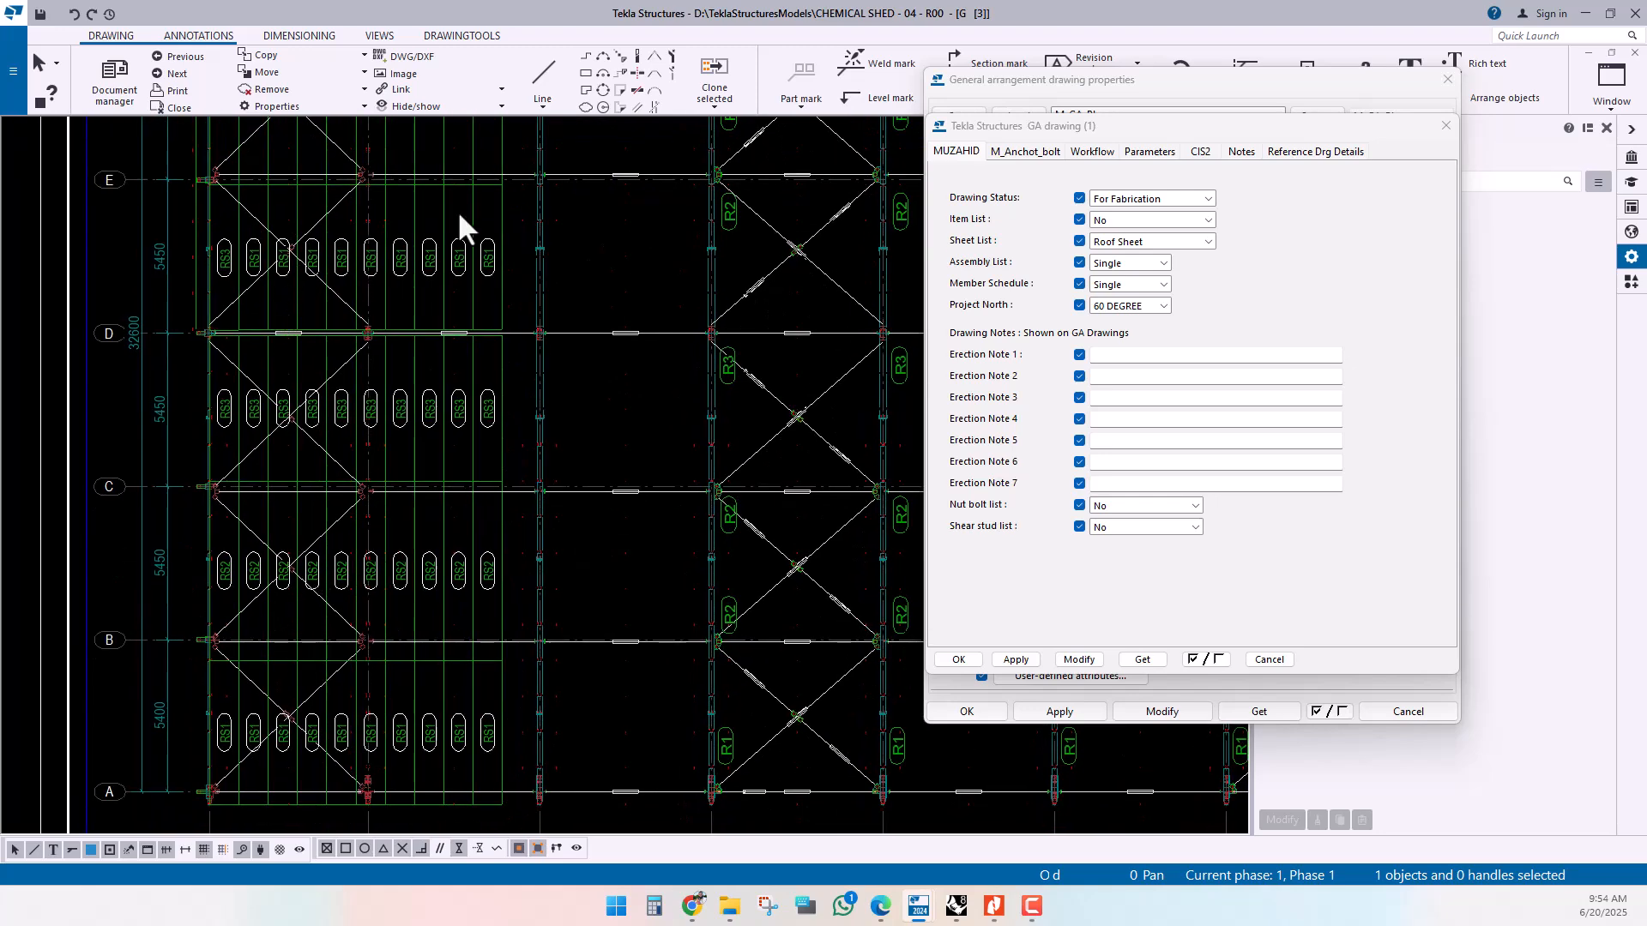
scroll(180, 566, down, 5)
scroll(566, 463, up, 4)
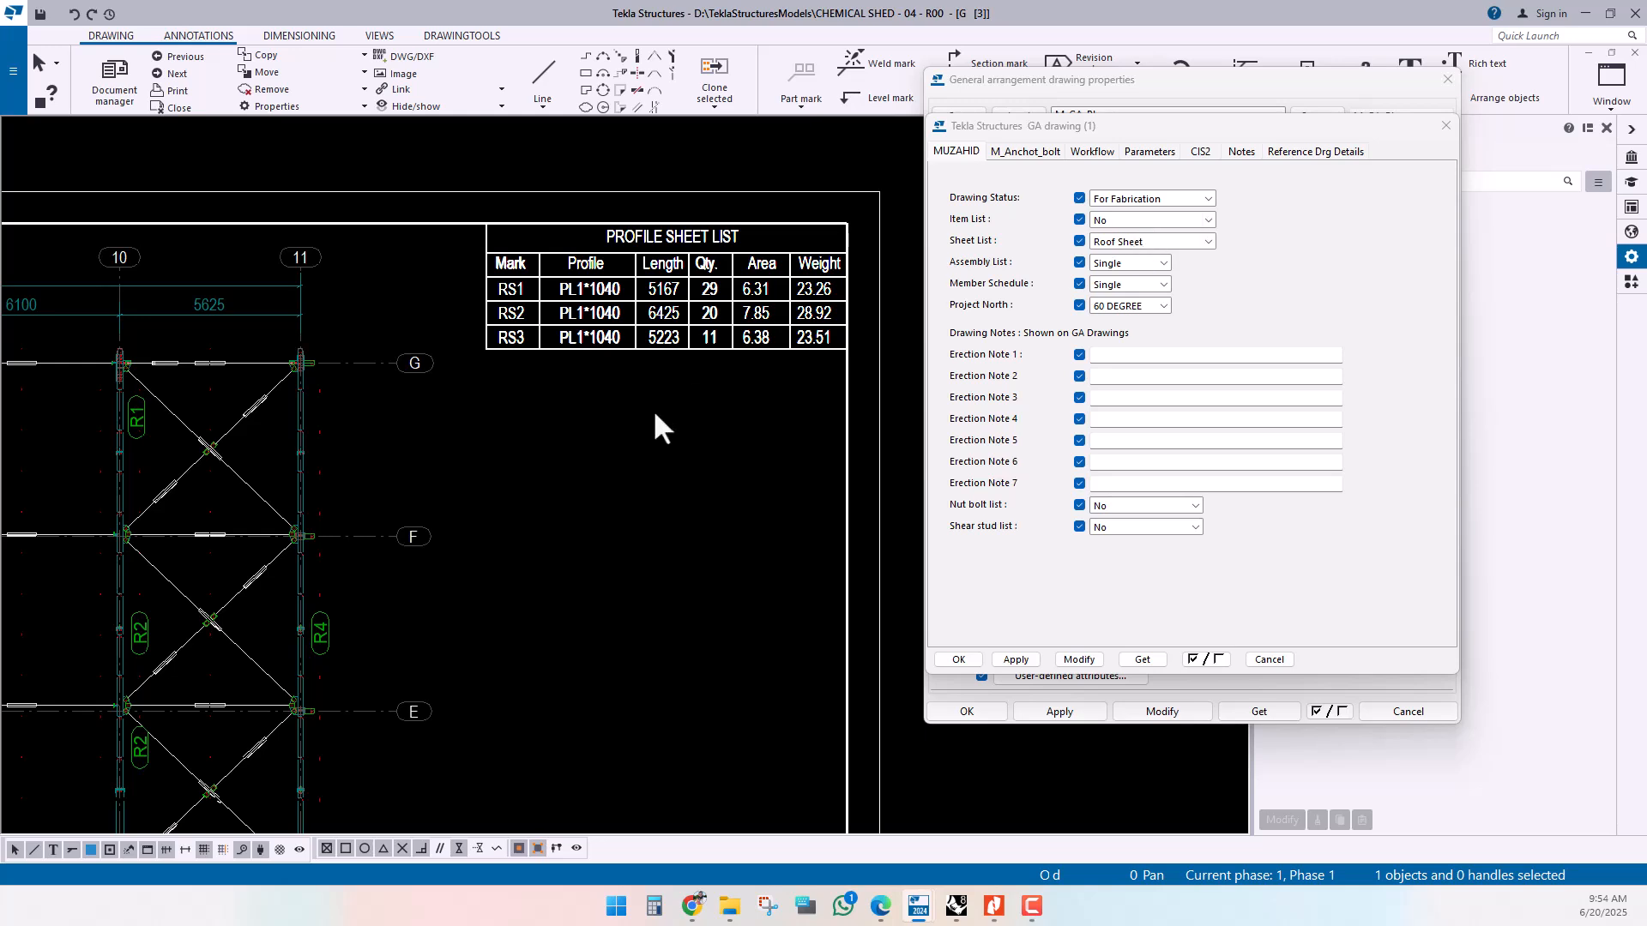
- Set the Sheet List attribute to Wall Sheet, modify the drawing and refresh the profile sheet list
click(1149, 241)
click(1191, 284)
click(1081, 660)
right_click(645, 290)
click(703, 382)
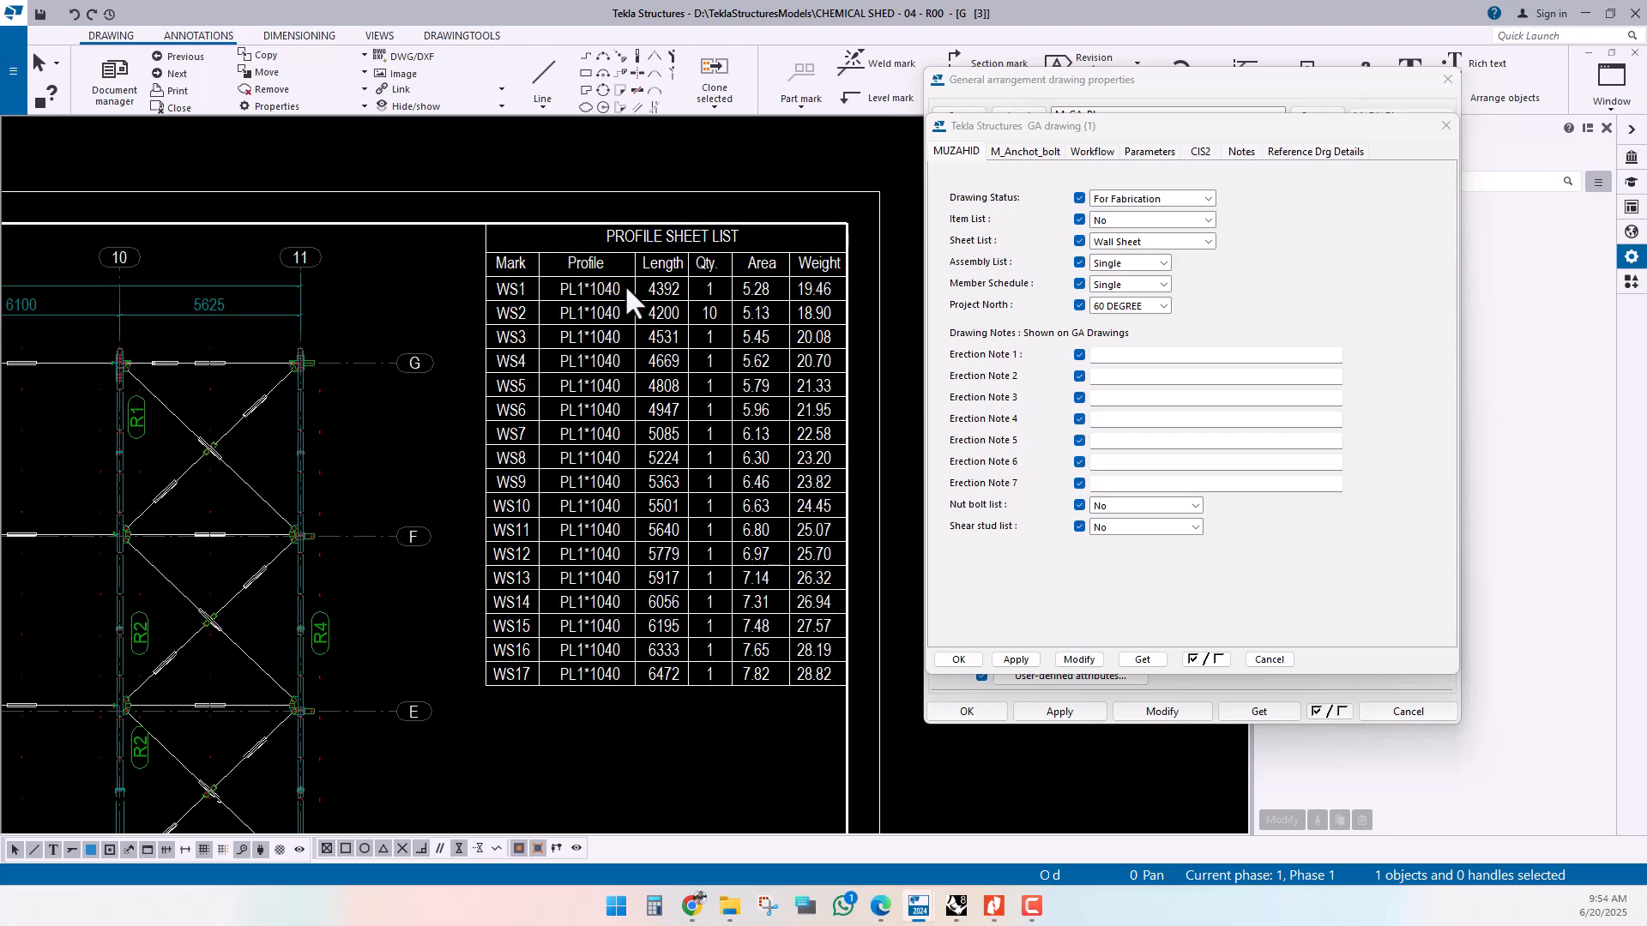
- Examine the wall sheet edges on the plan along grid 1 from grid D up to grid G
scroll(402, 496, down, 5)
mouse_move(179, 611)
middle_down()
mouse_move(415, 542)
mouse_move(458, 578)
mouse_move(215, 611)
middle_up()
scroll(634, 314, up, 3)
scroll(808, 442, down, 4)
middle_drag(731, 528, 1062, 515)
middle_drag(283, 527, 719, 520)
scroll(343, 602, up, 5)
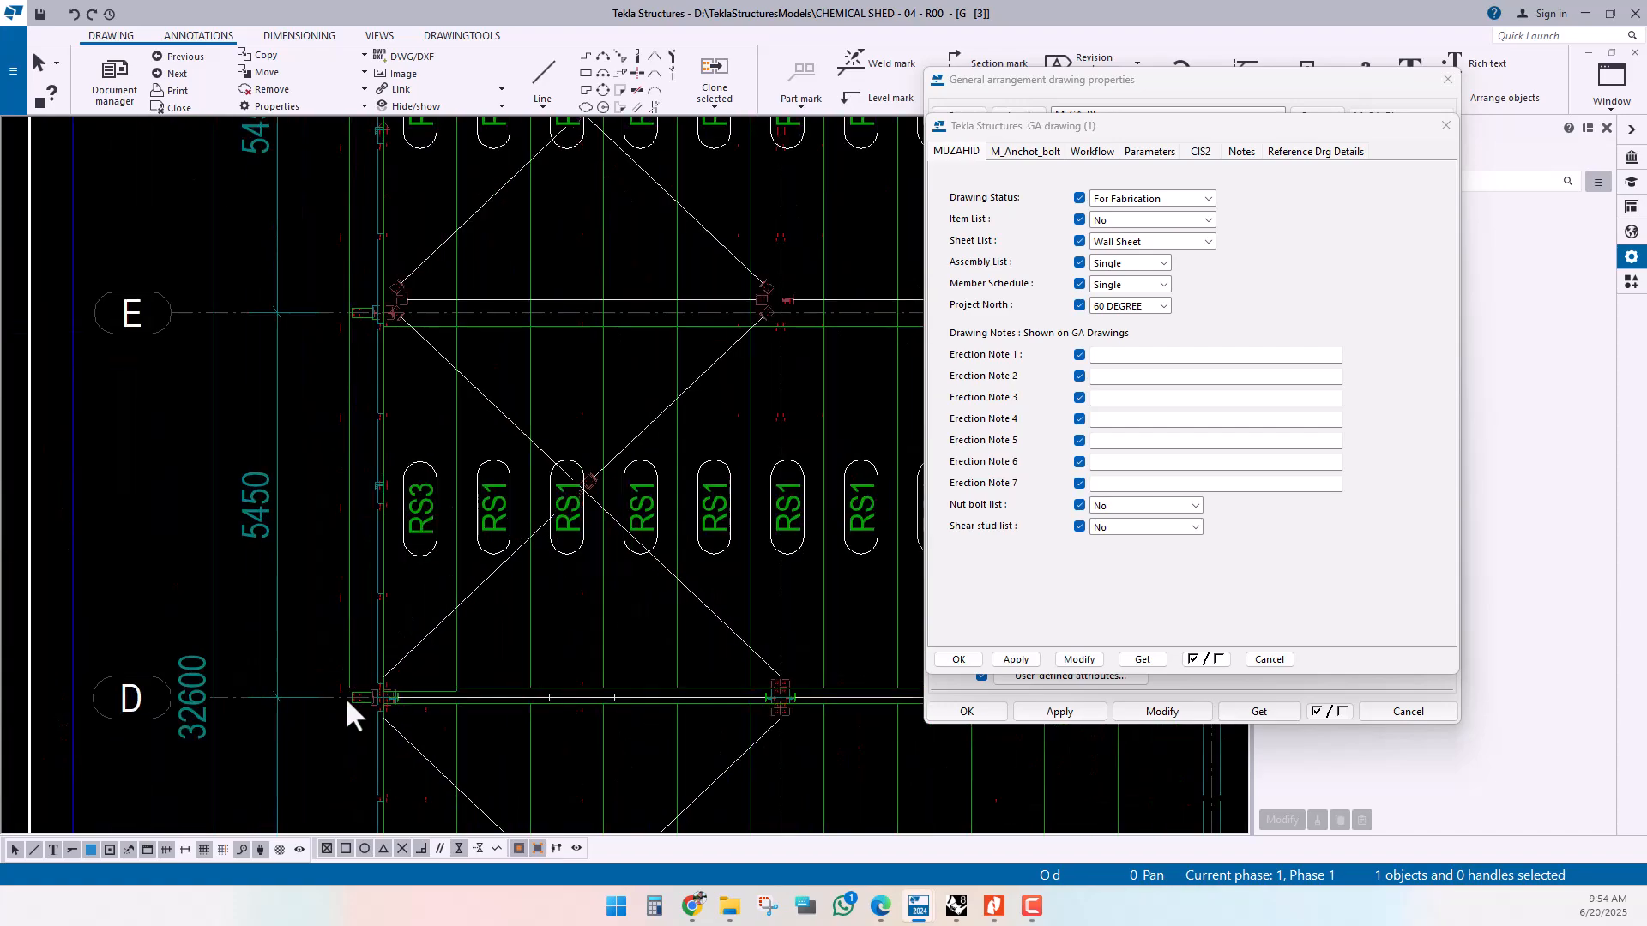
middle_drag(347, 199, 287, 636)
middle_drag(297, 300, 203, 858)
scroll(285, 566, up, 2)
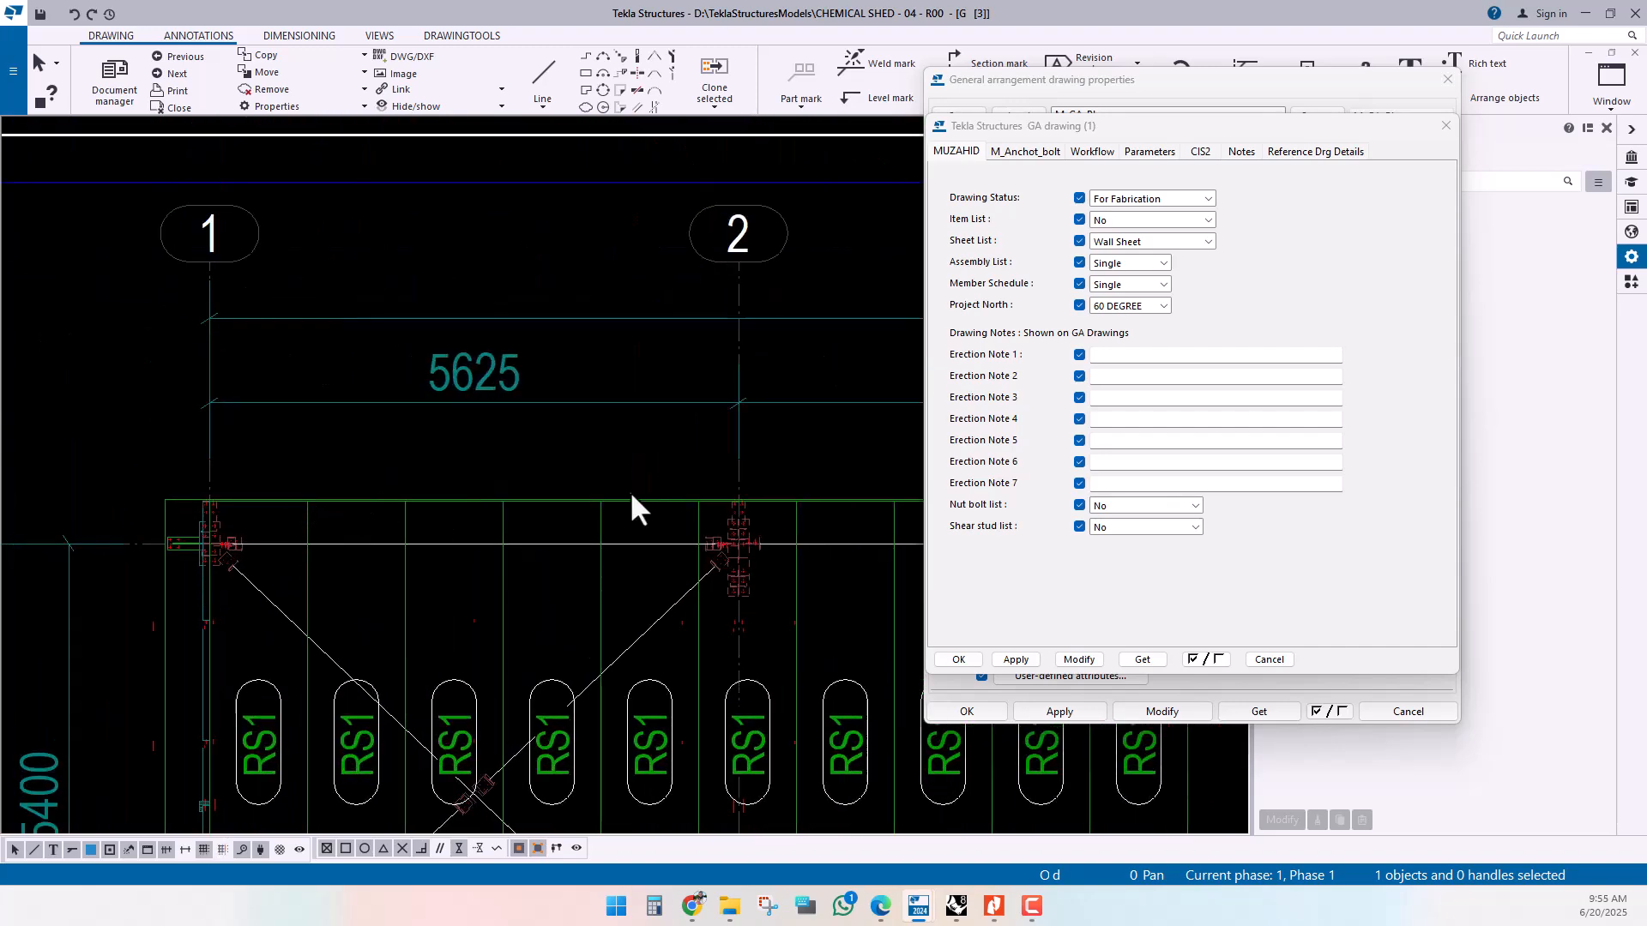
- Examine the wall sheet list beside the plan and check the Depth up setting of the plan view
scroll(335, 395, down, 2)
scroll(295, 305, down, 4)
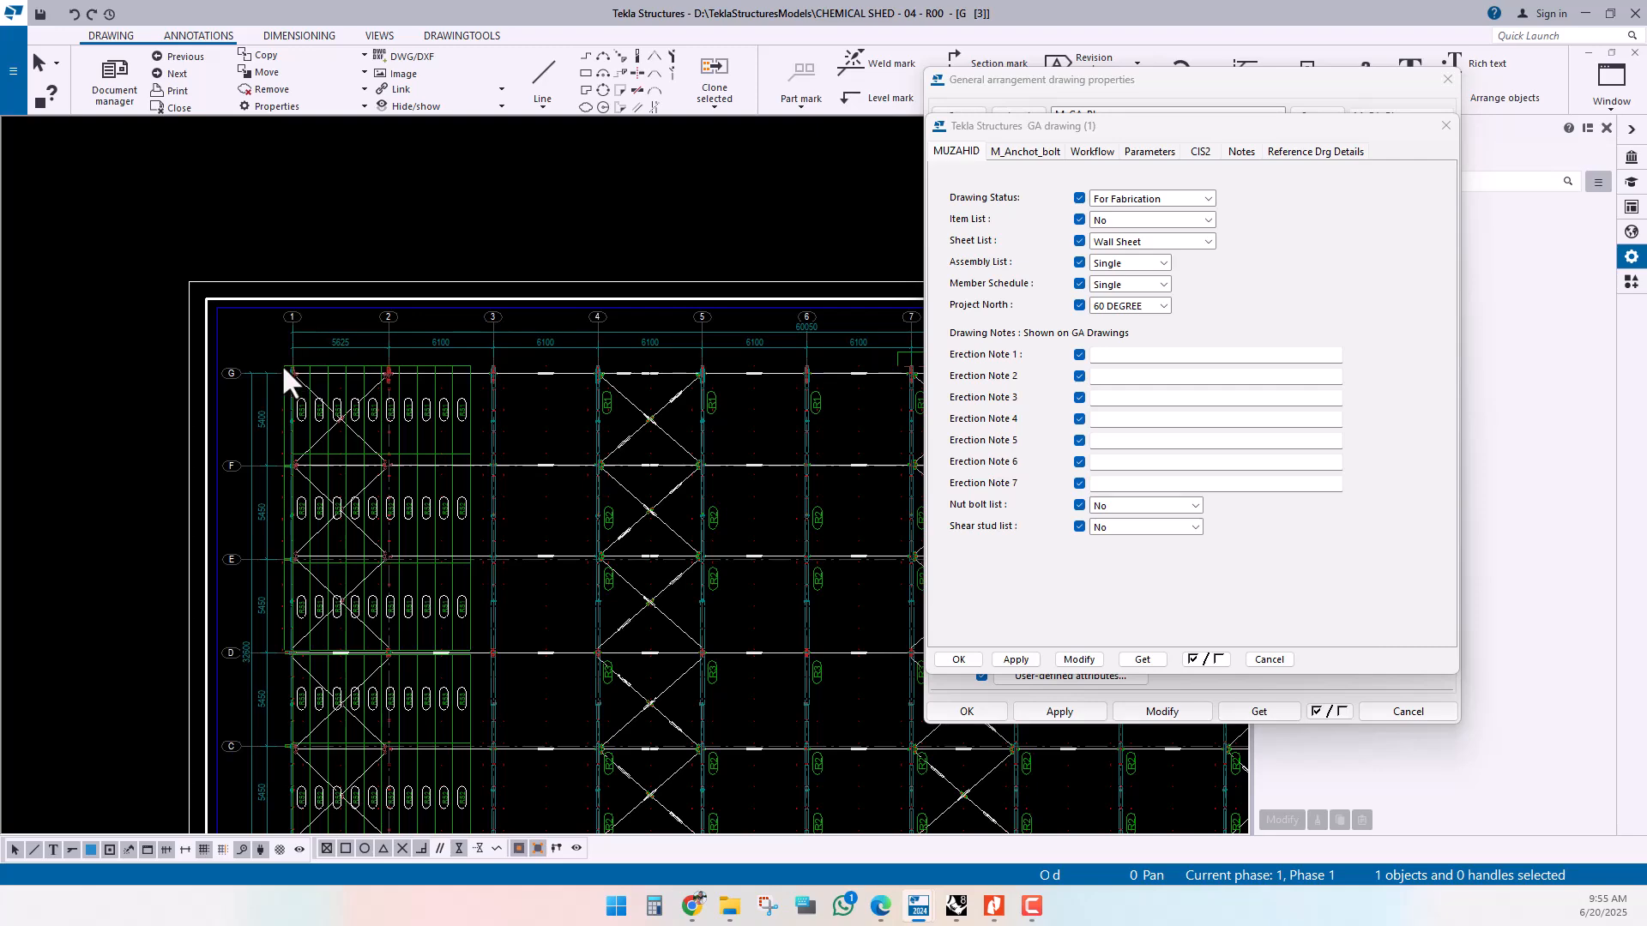
scroll(238, 358, down, 2)
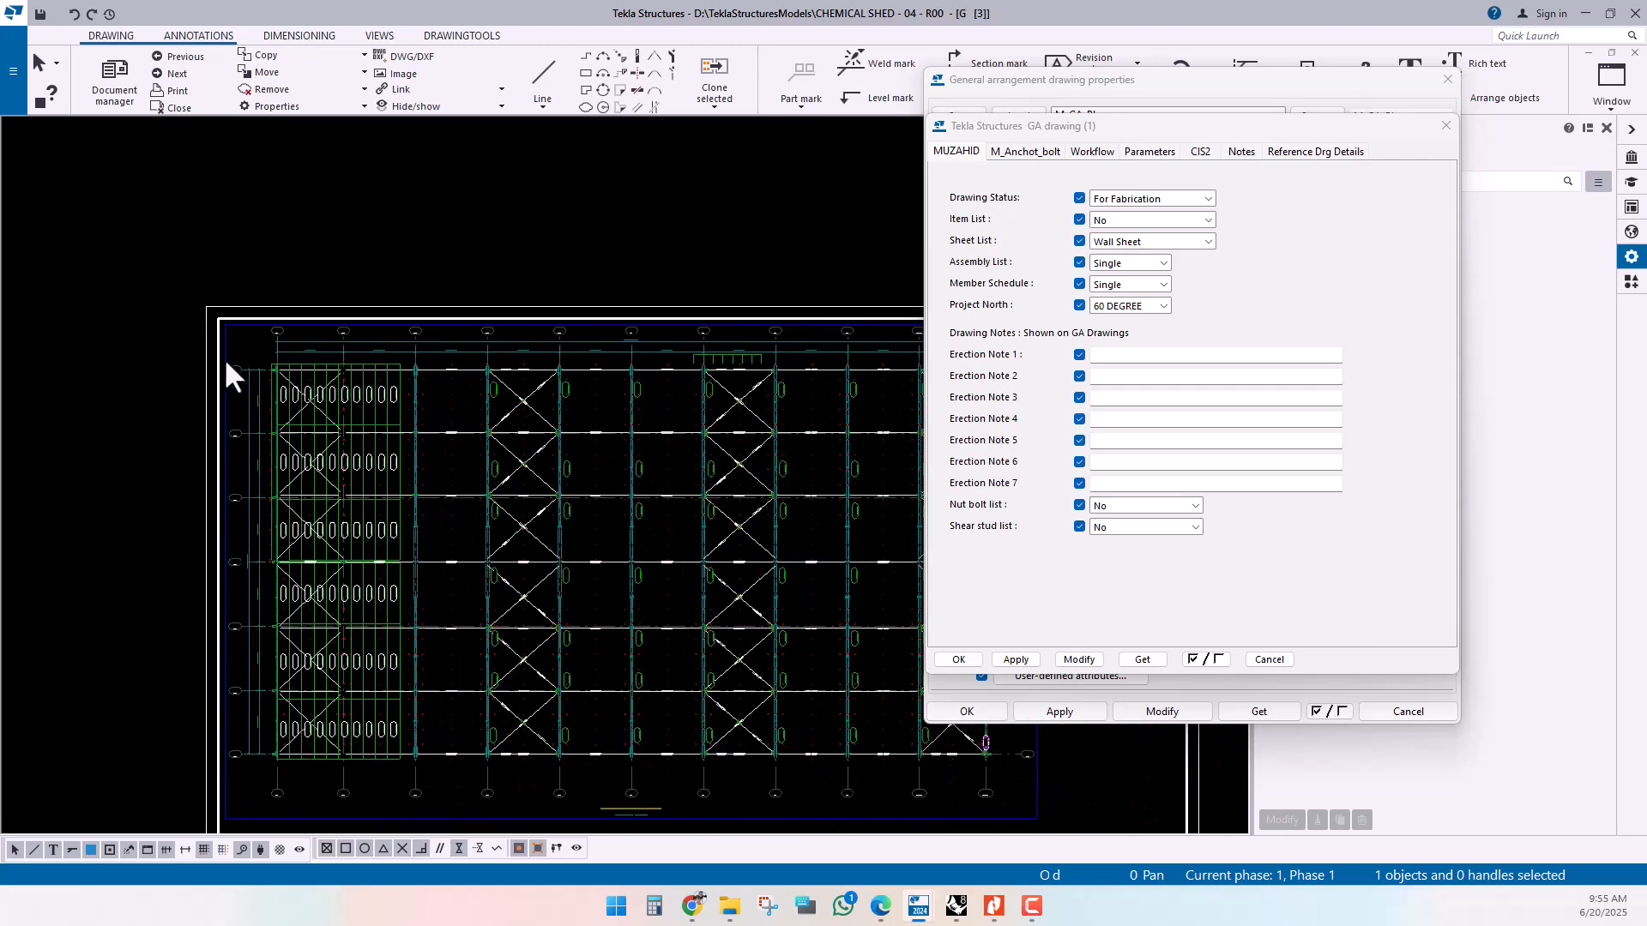
scroll(239, 362, down, 2)
middle_drag(492, 434, 379, 431)
scroll(822, 396, up, 4)
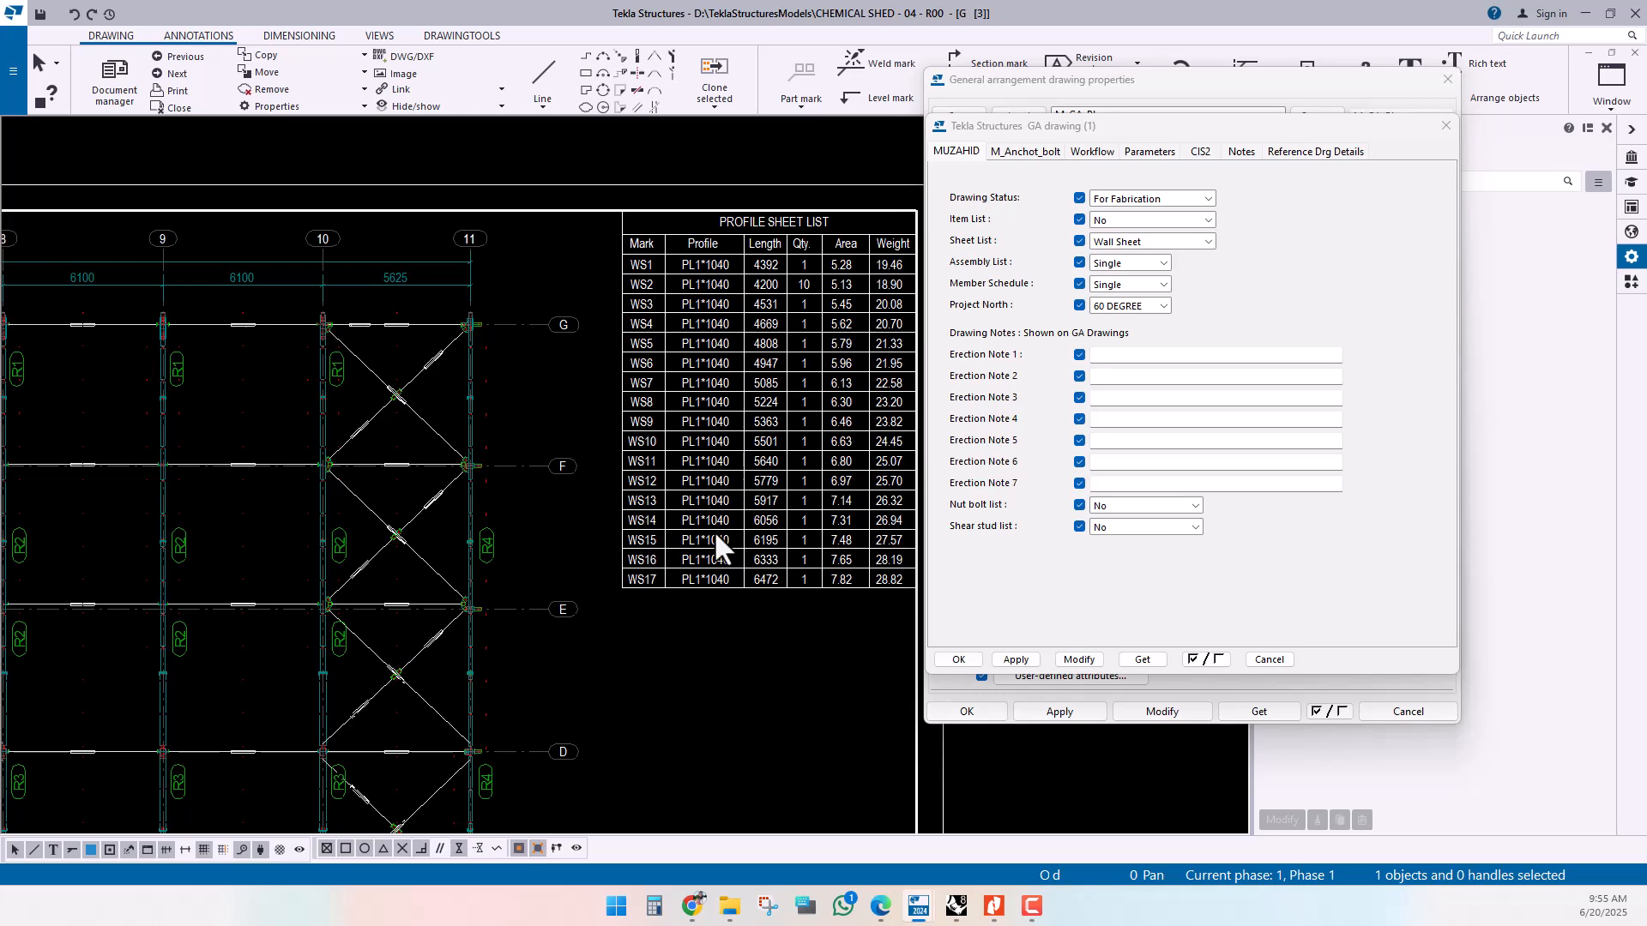
click(584, 251)
mouse_move(986, 134)
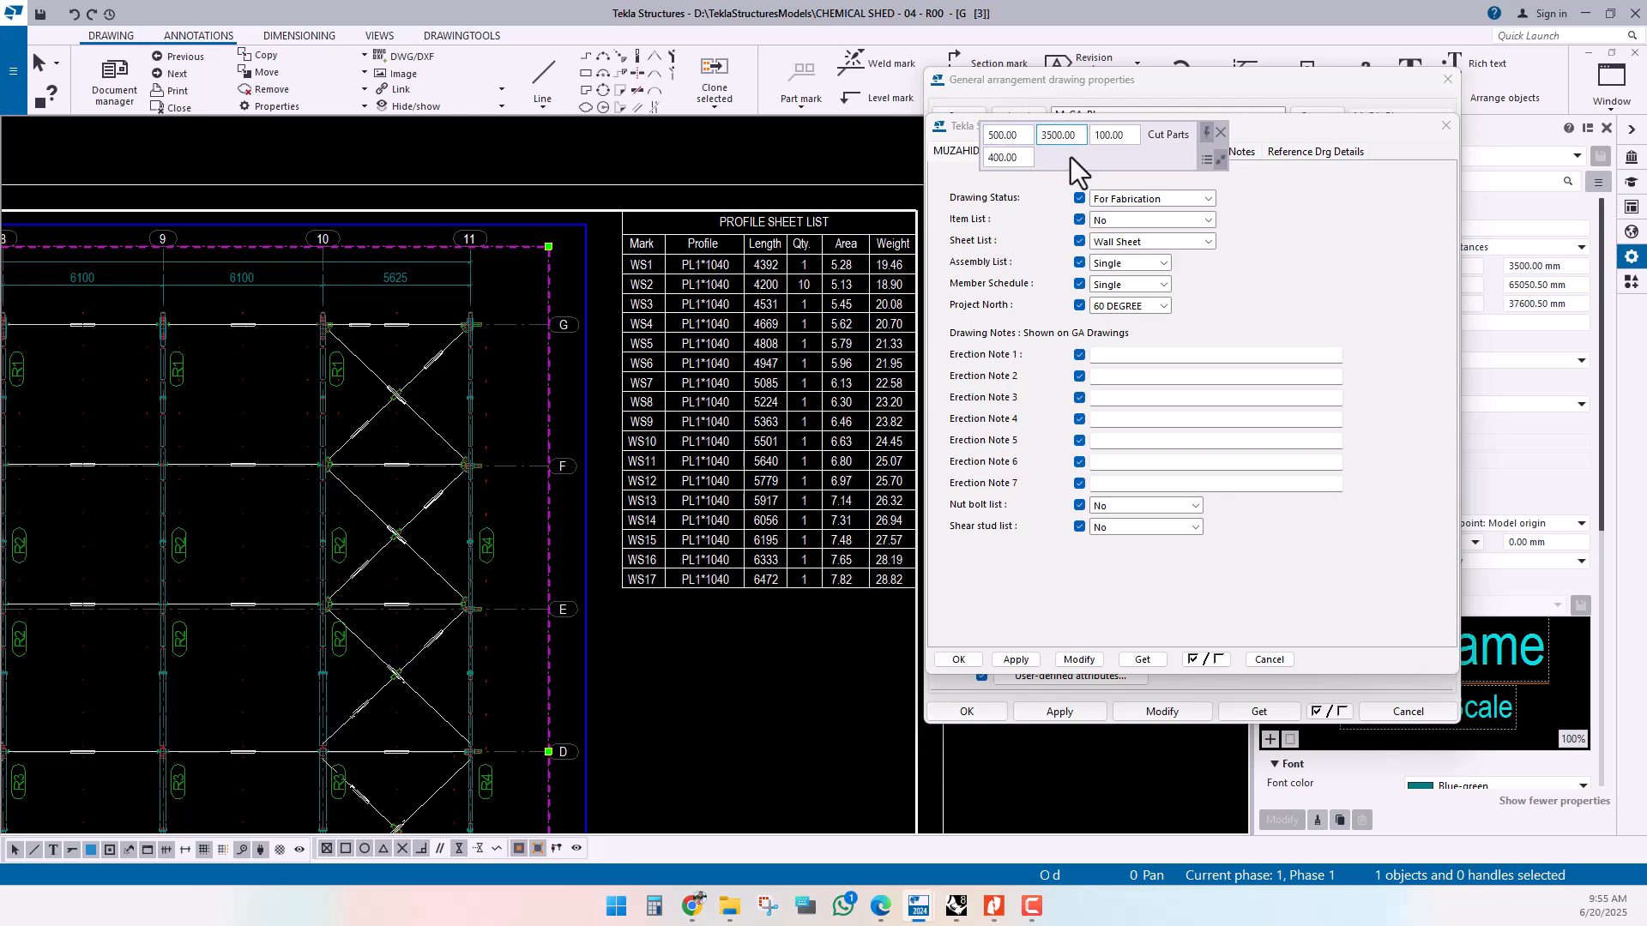
drag(1073, 153, 655, 168)
click(657, 153)
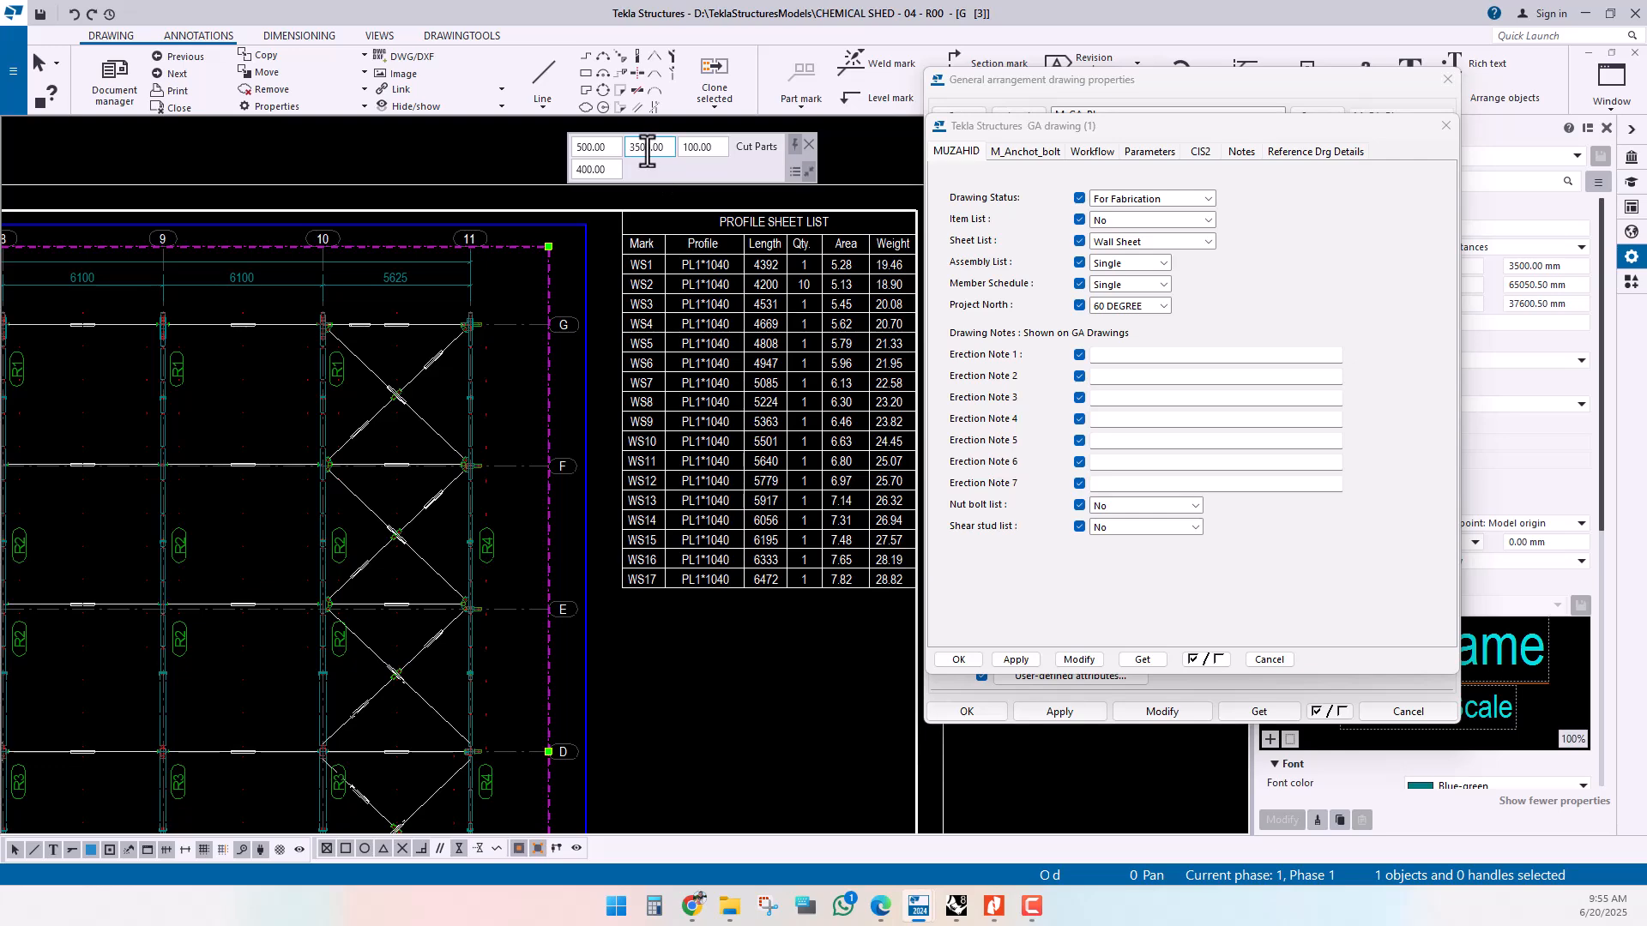
click(426, 158)
scroll(407, 249, down, 1)
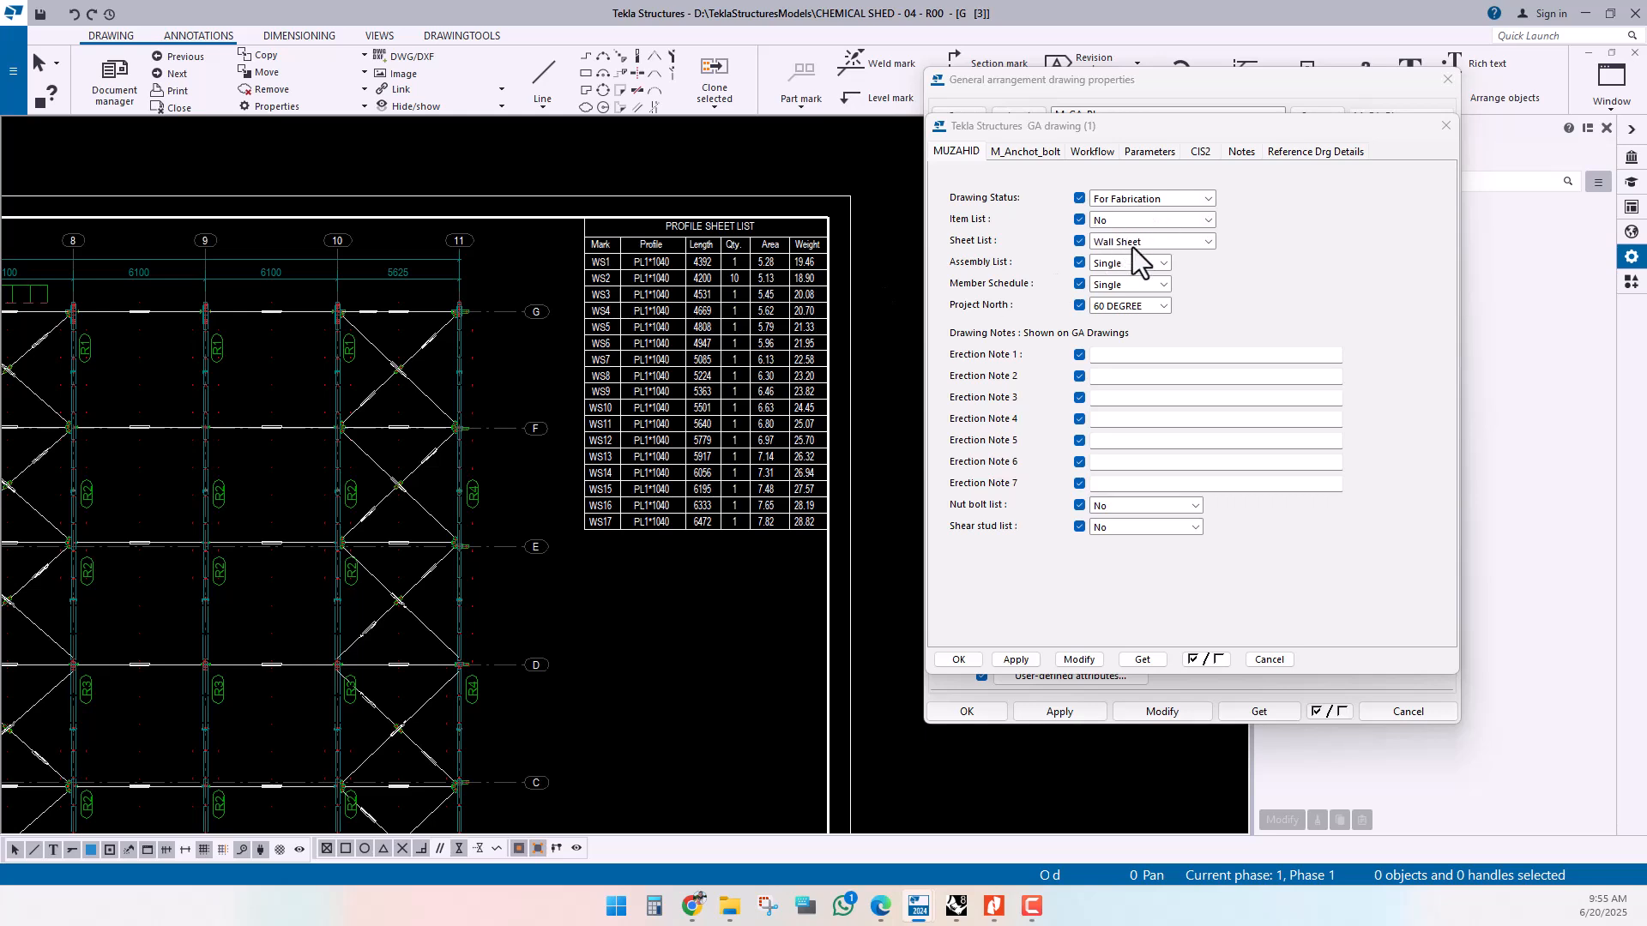
- Set the Sheet List attribute to Decking Sheet and modify the drawing
click(1128, 244)
click(1123, 298)
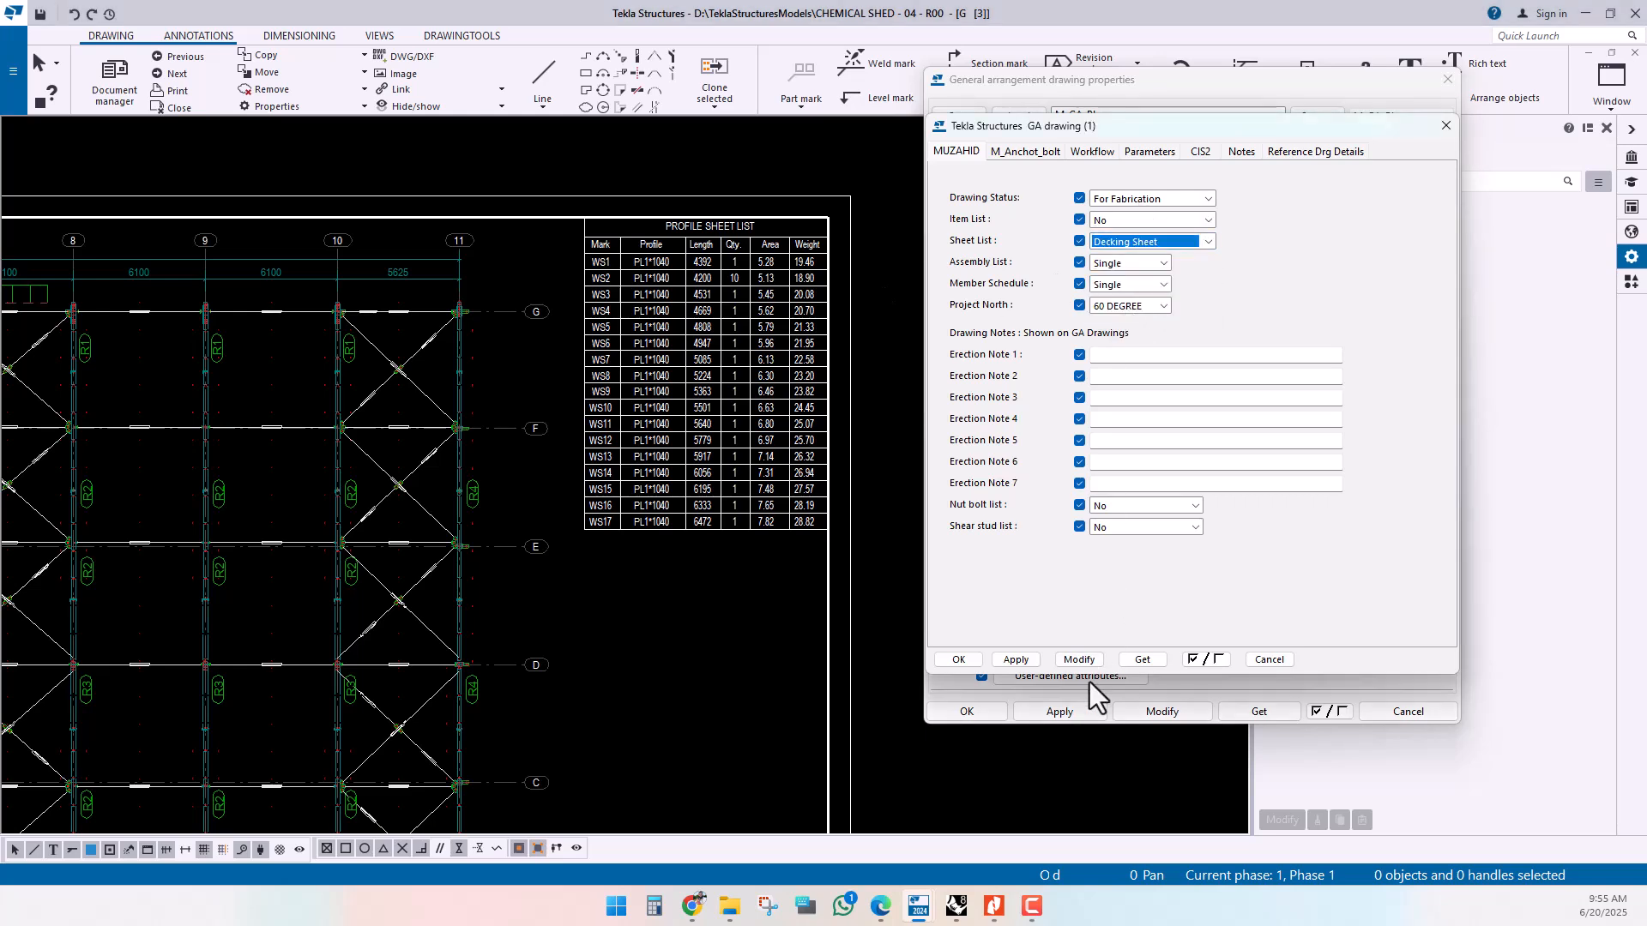
click(1079, 660)
right_click(729, 393)
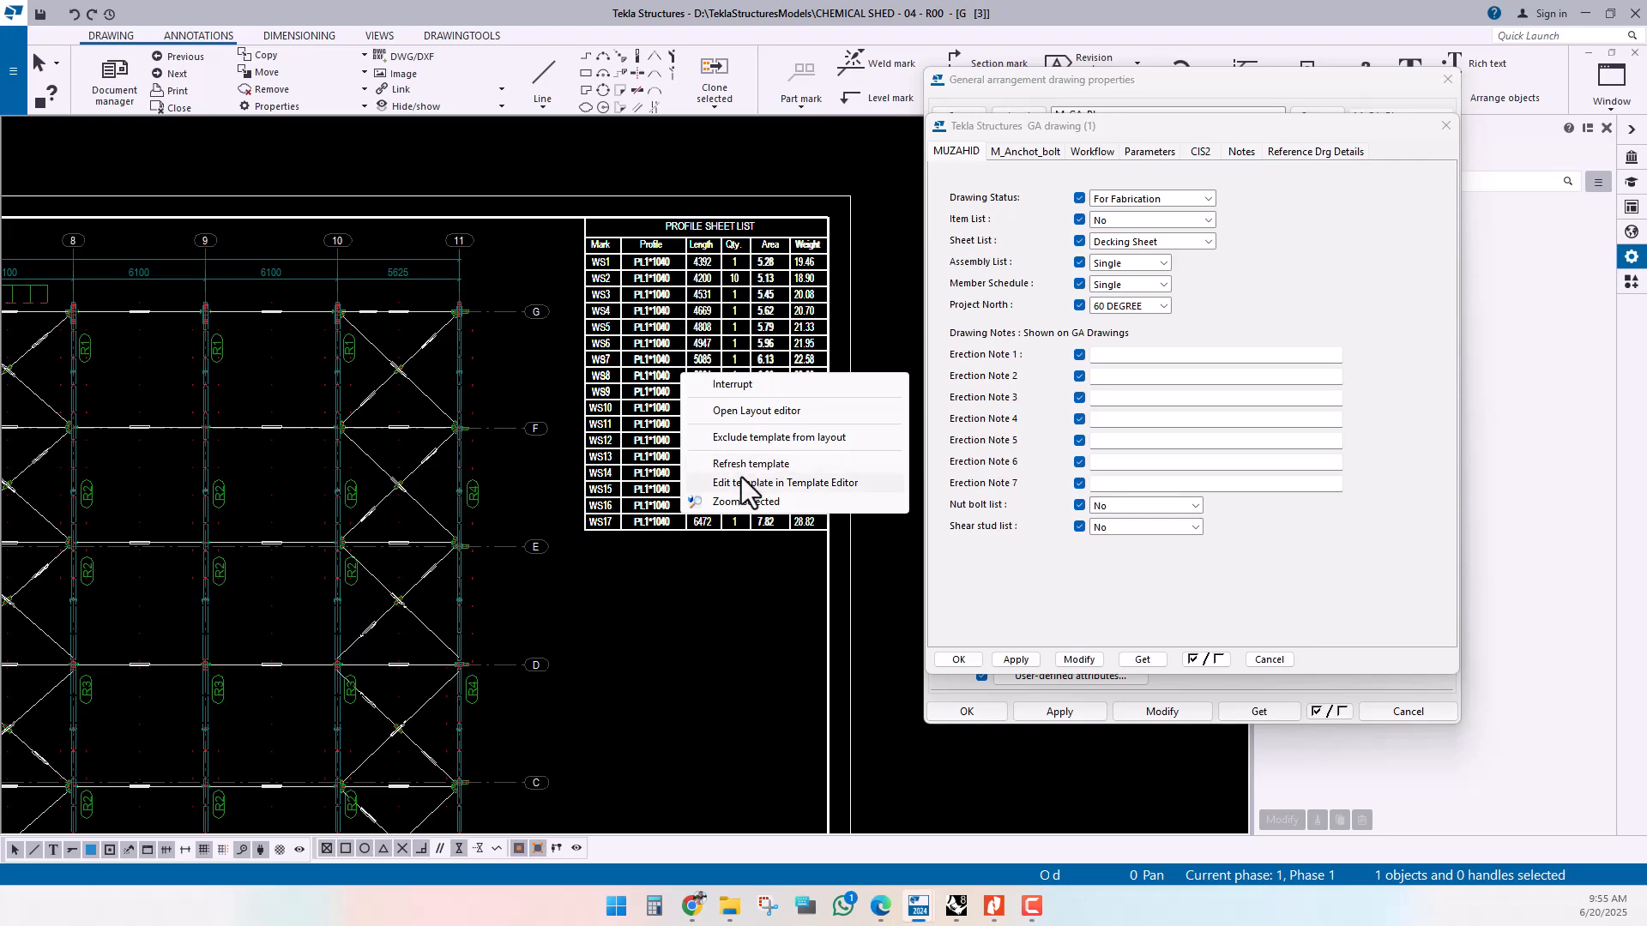
click(743, 477)
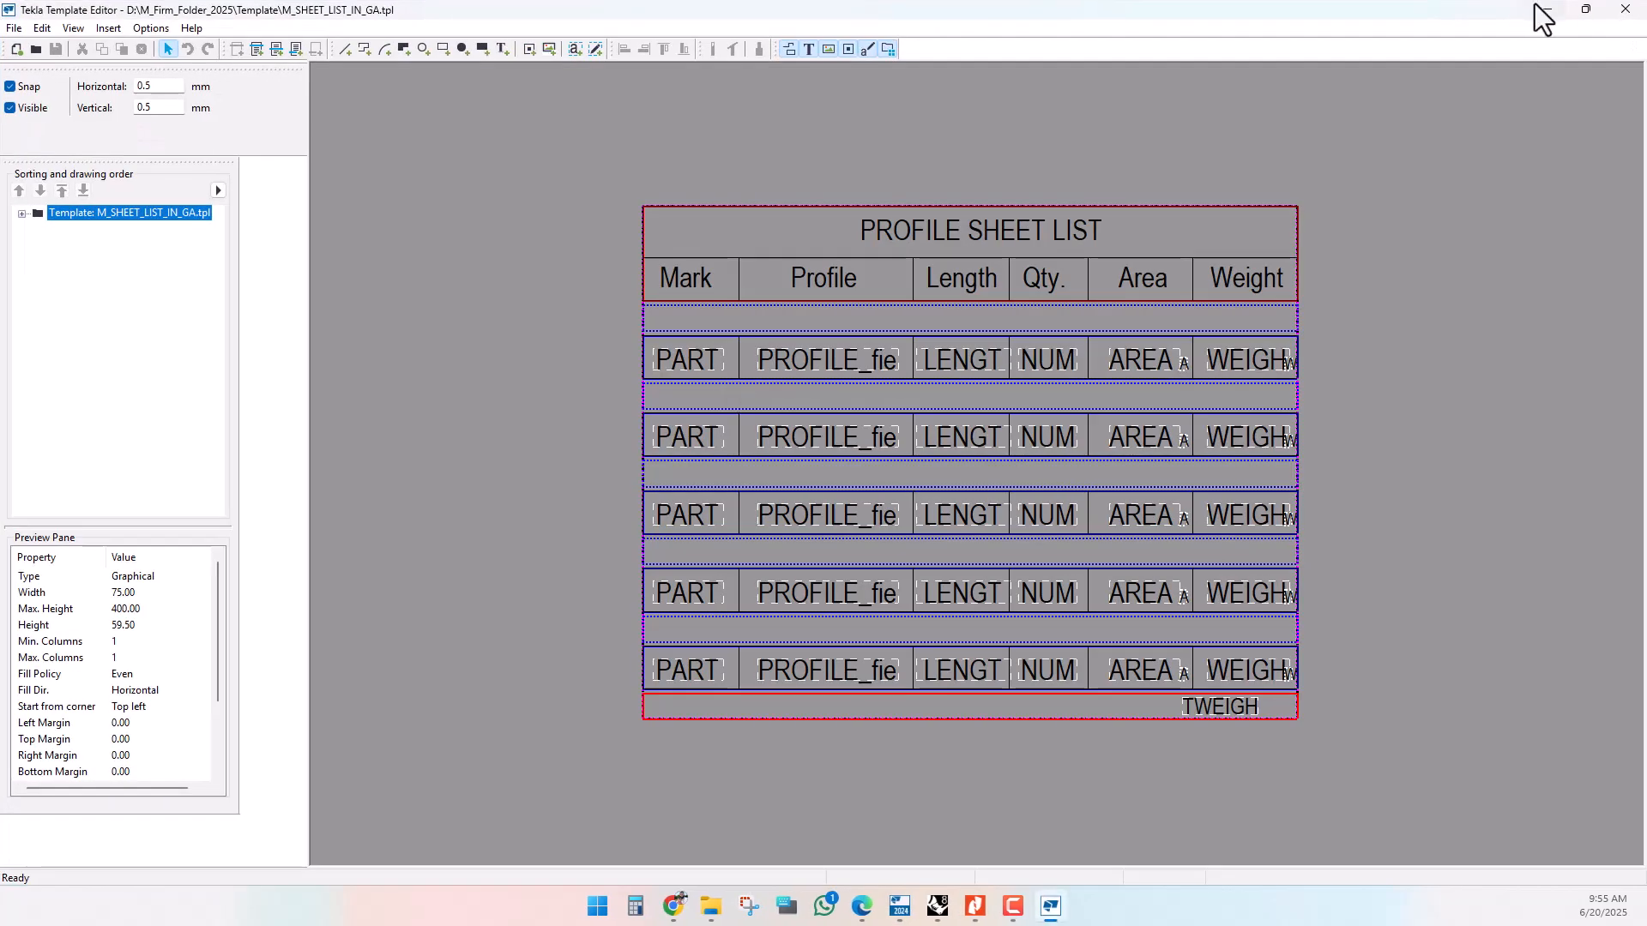
click(1636, 10)
- Refresh the profile sheet list template on the drawing
right_click(689, 327)
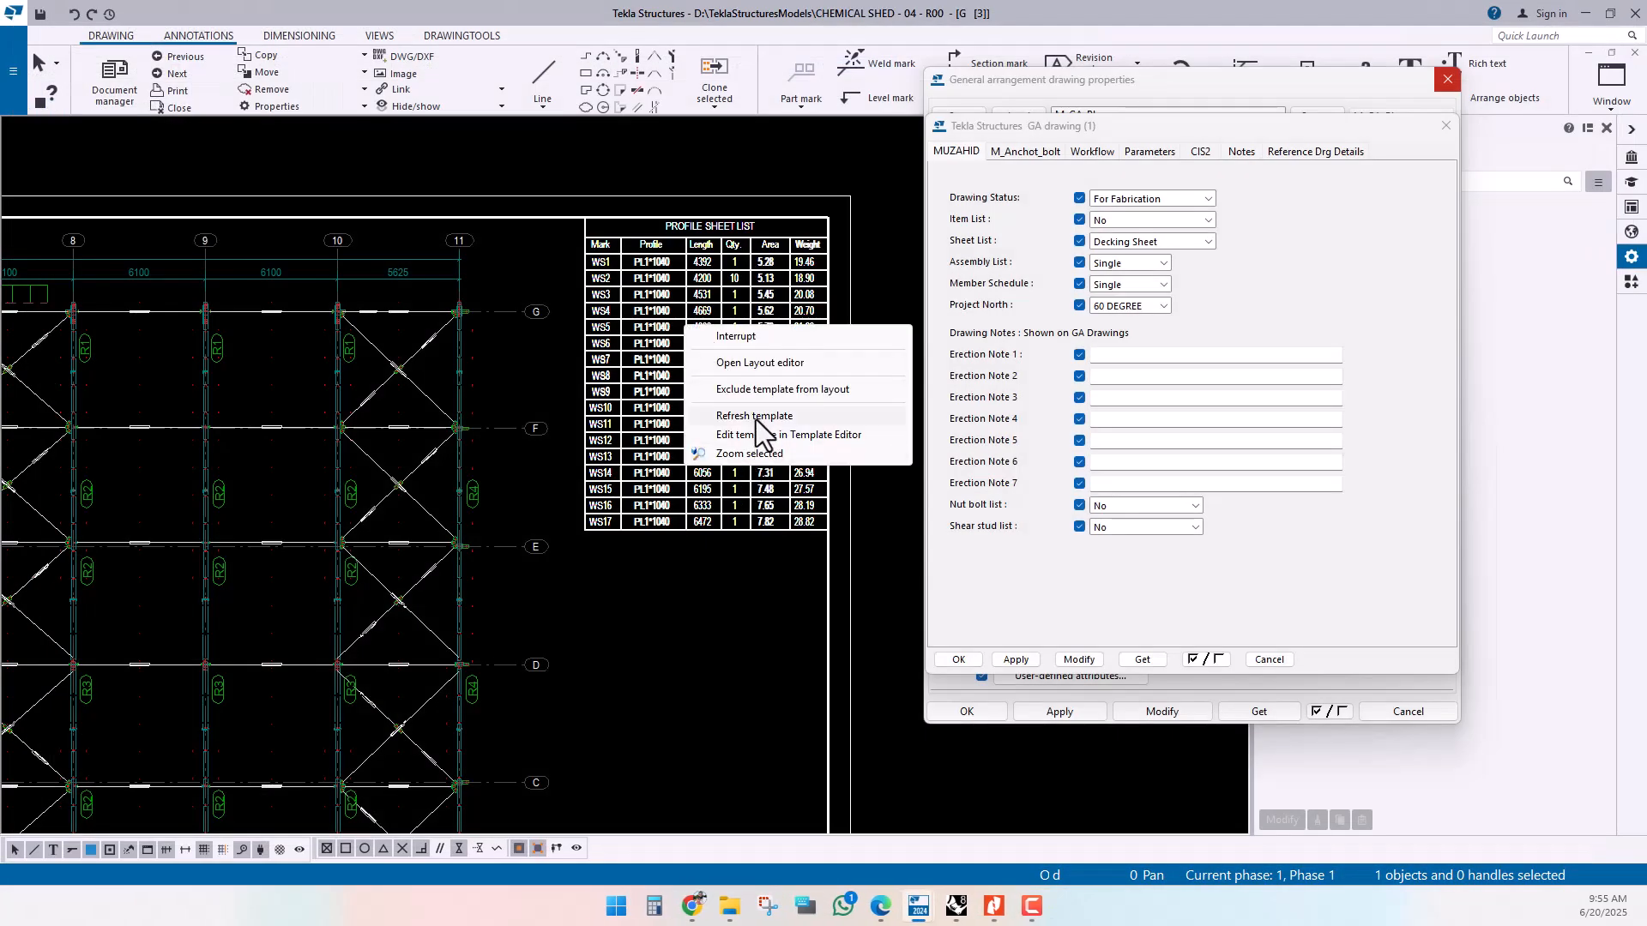
click(757, 416)
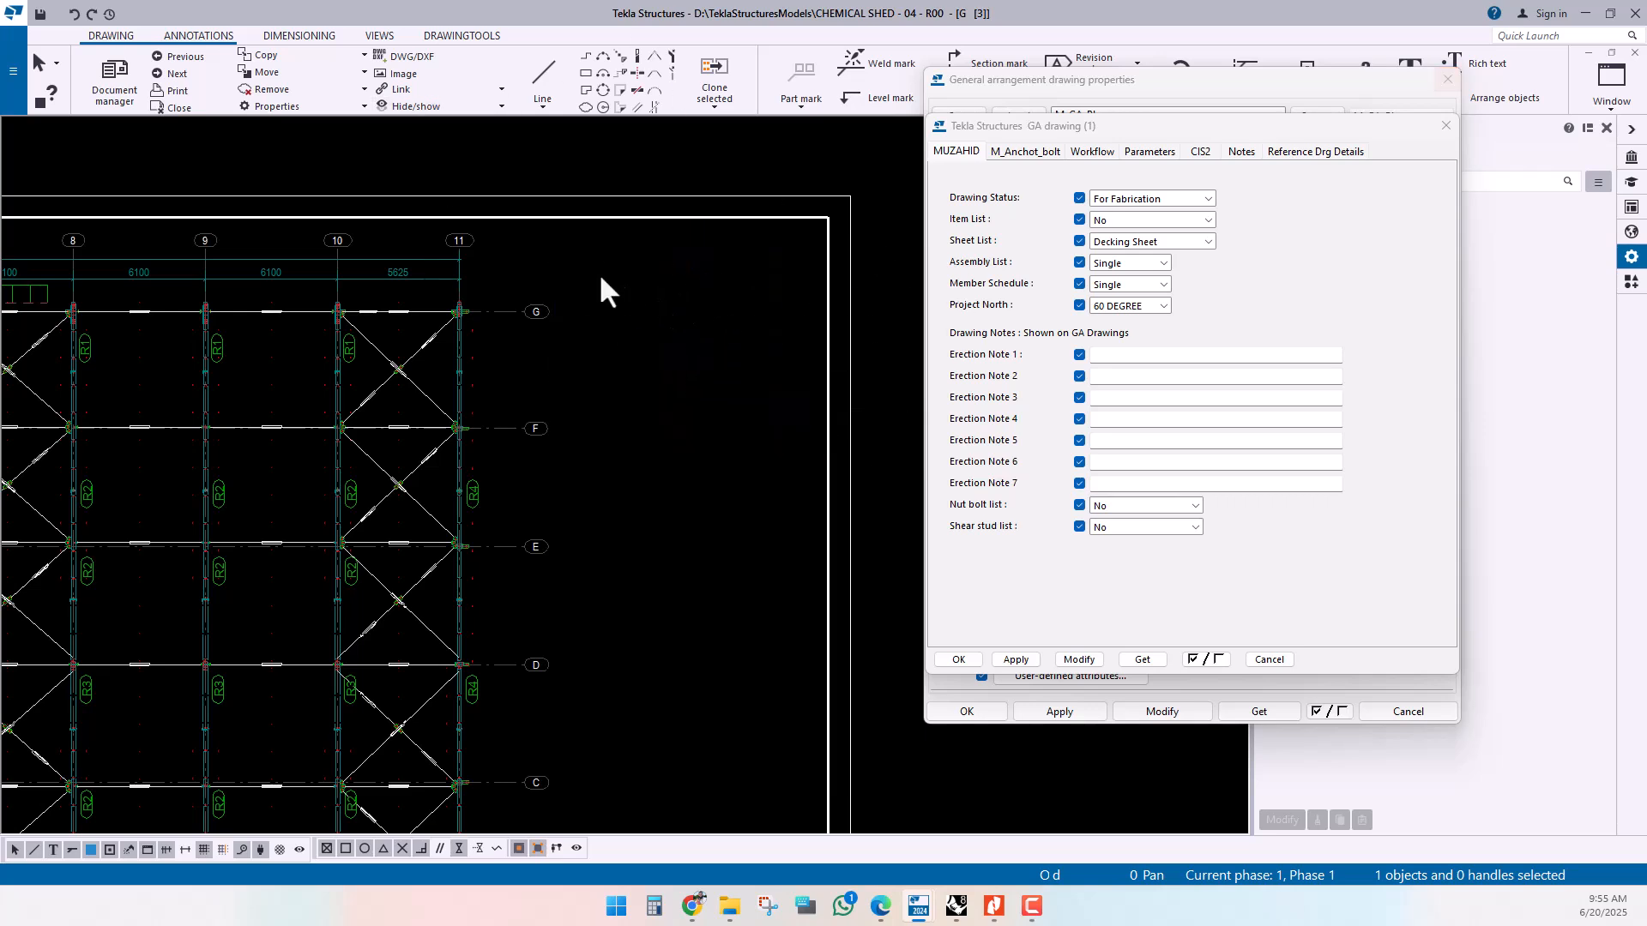
scroll(743, 249, down, 2)
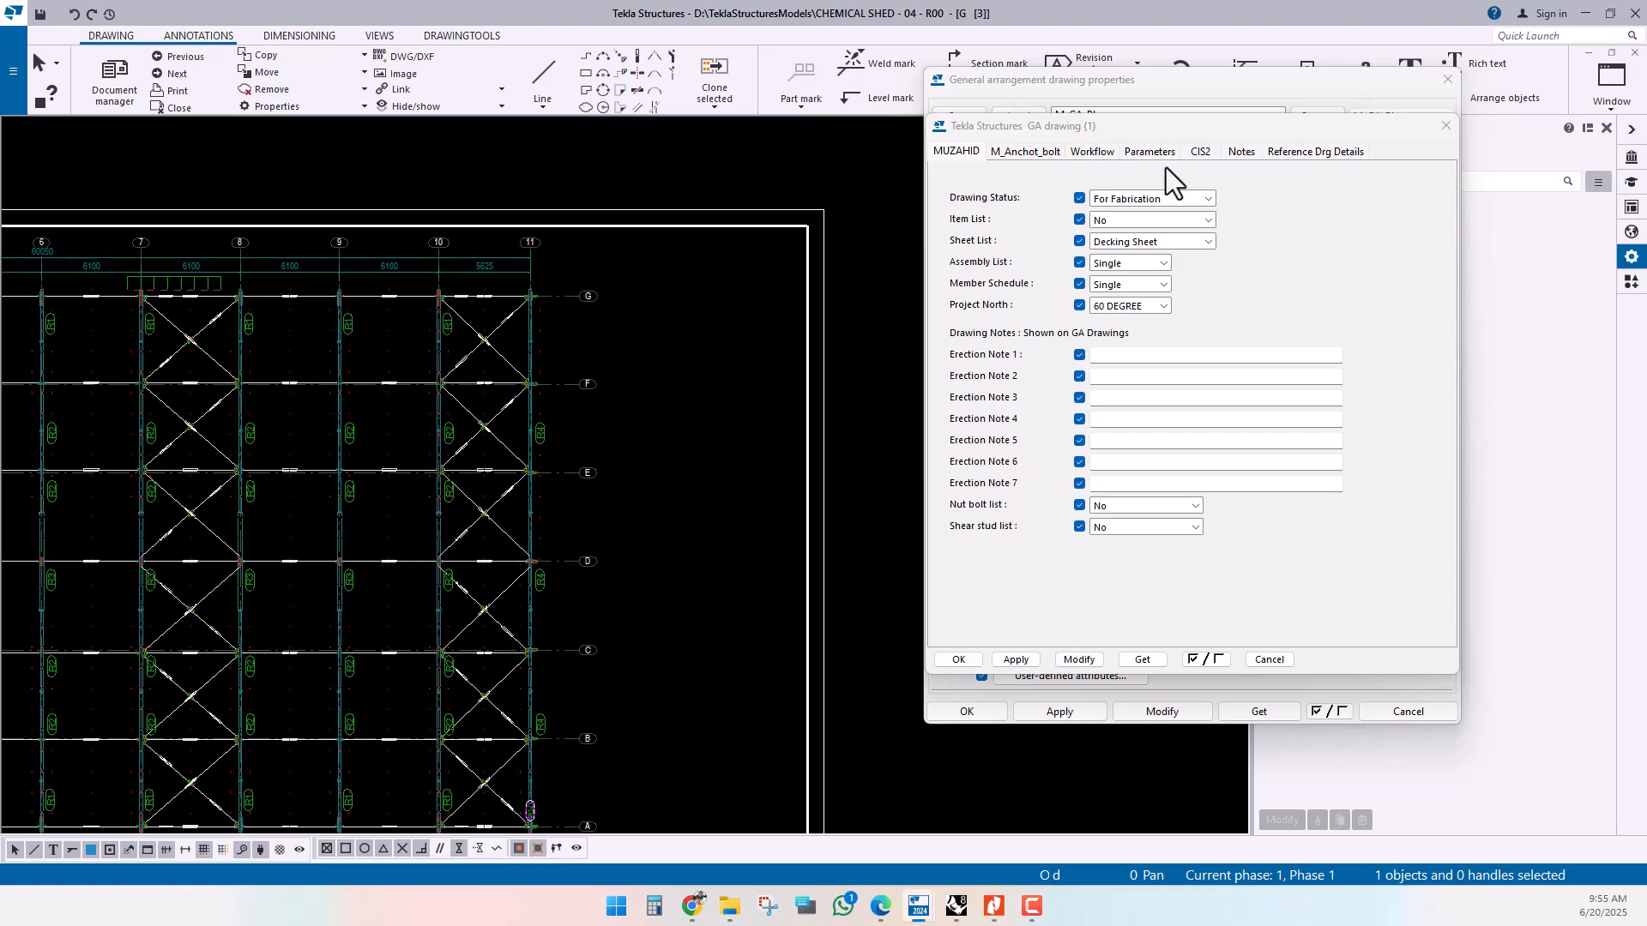
- Examine the level of the decking sheets near grids 10 and 11 in the 3D model view
click(1580, 90)
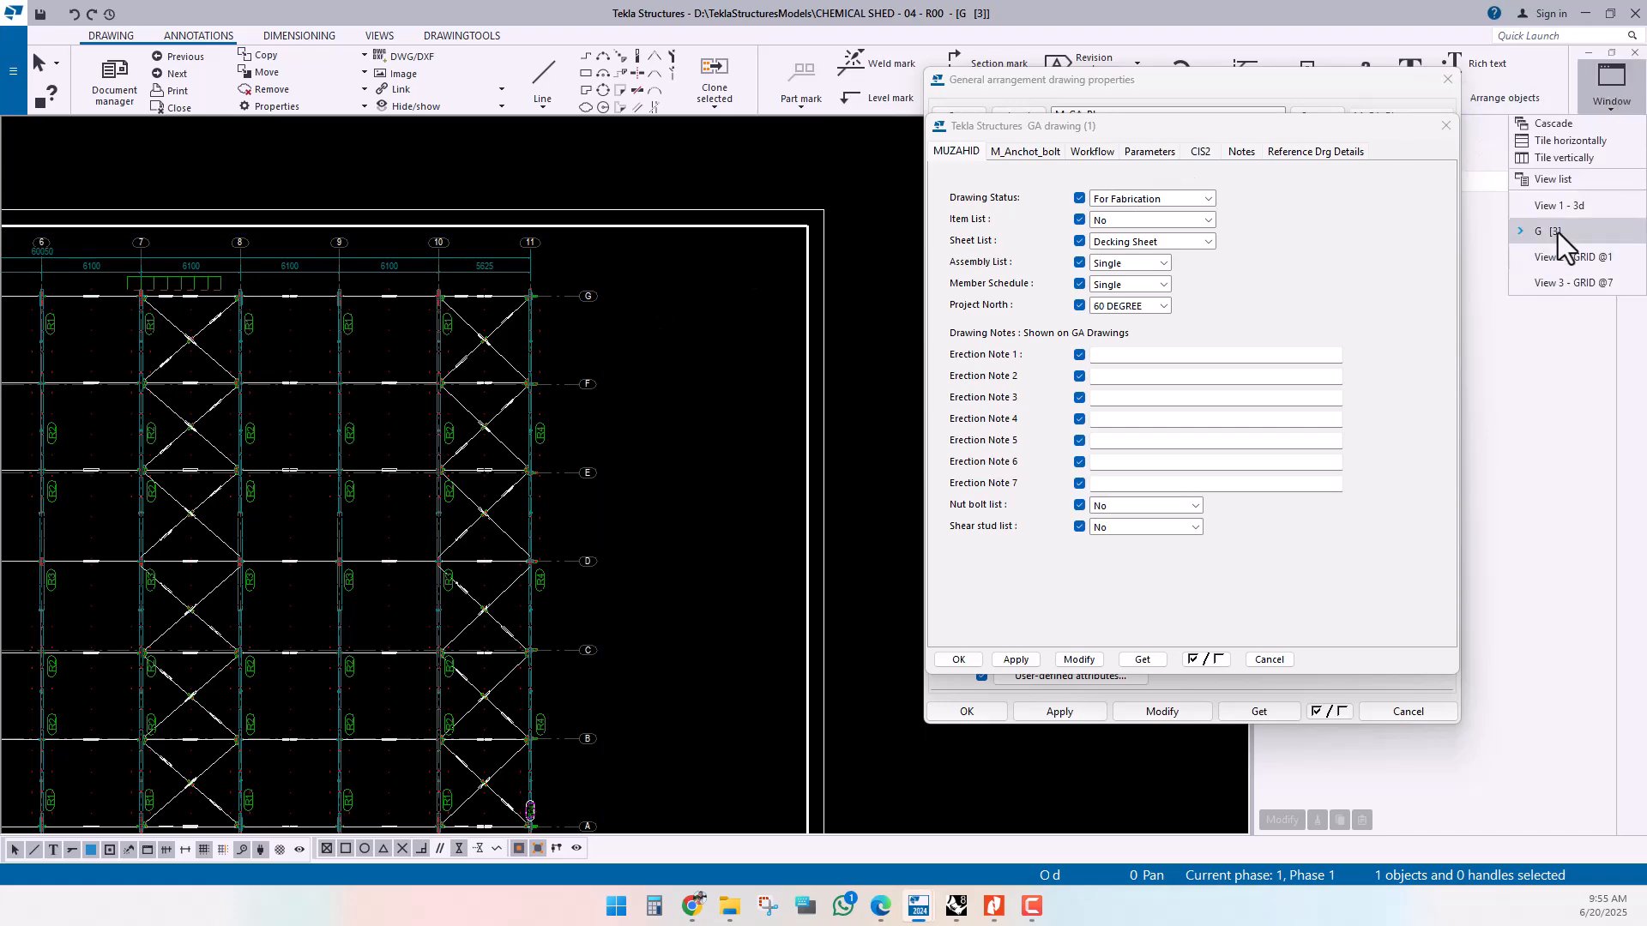
click(1561, 257)
scroll(342, 360, up, 3)
scroll(283, 480, down, 1)
ctrl+middle_drag(211, 549, 410, 533)
scroll(166, 642, up, 3)
ctrl+middle_drag(166, 641, 346, 615)
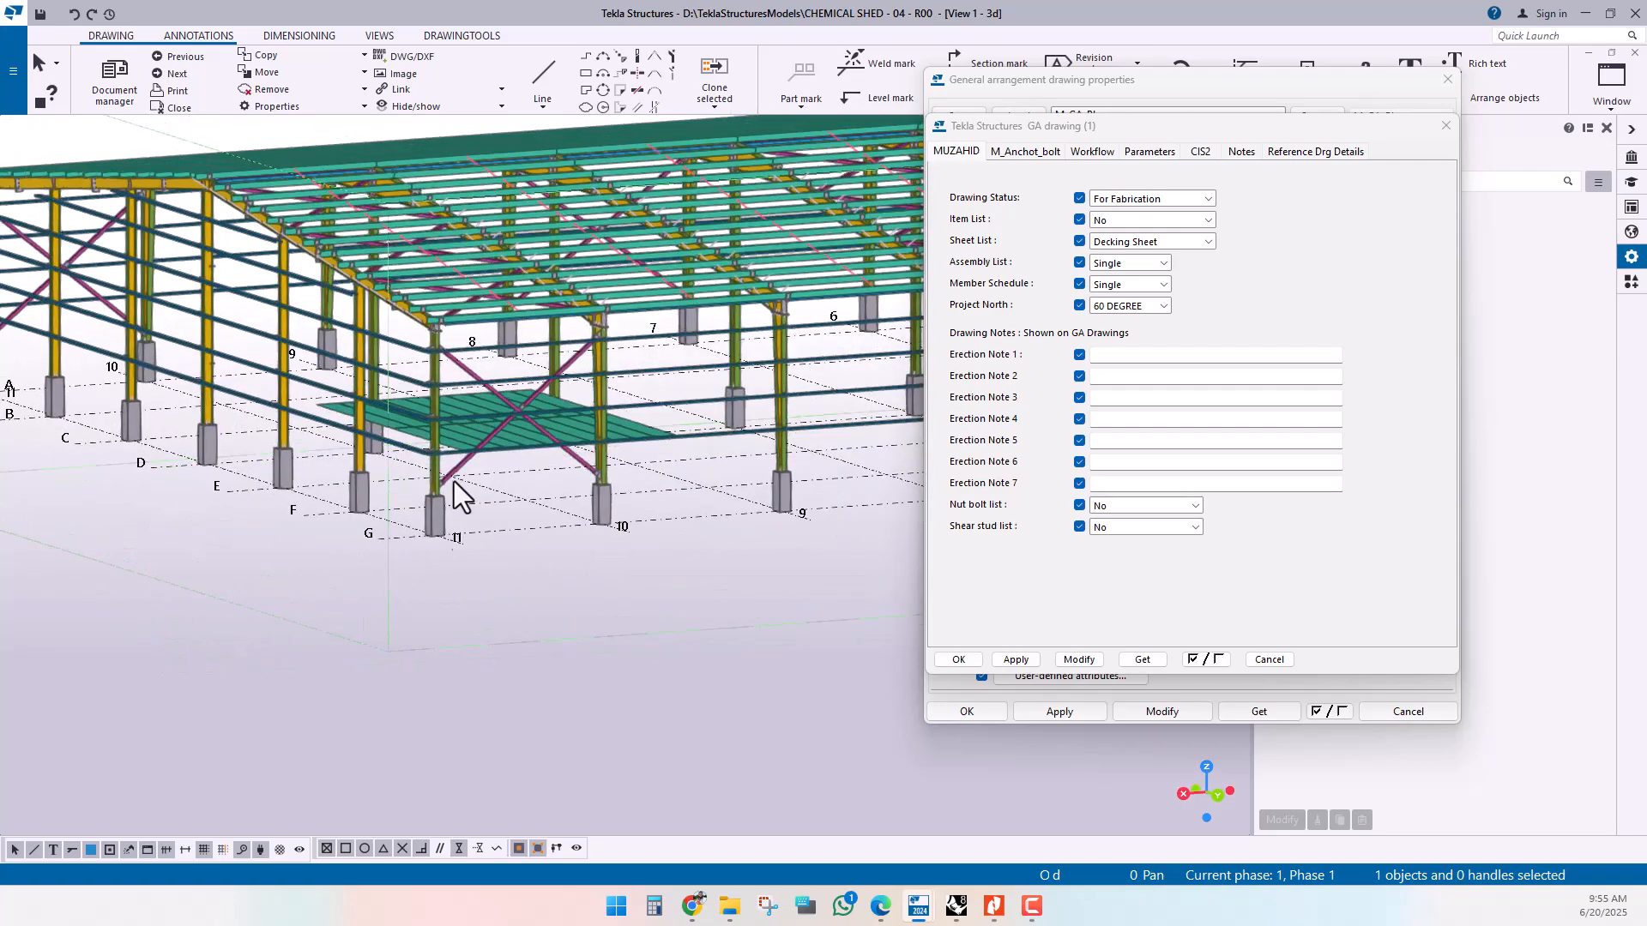
scroll(446, 430, up, 2)
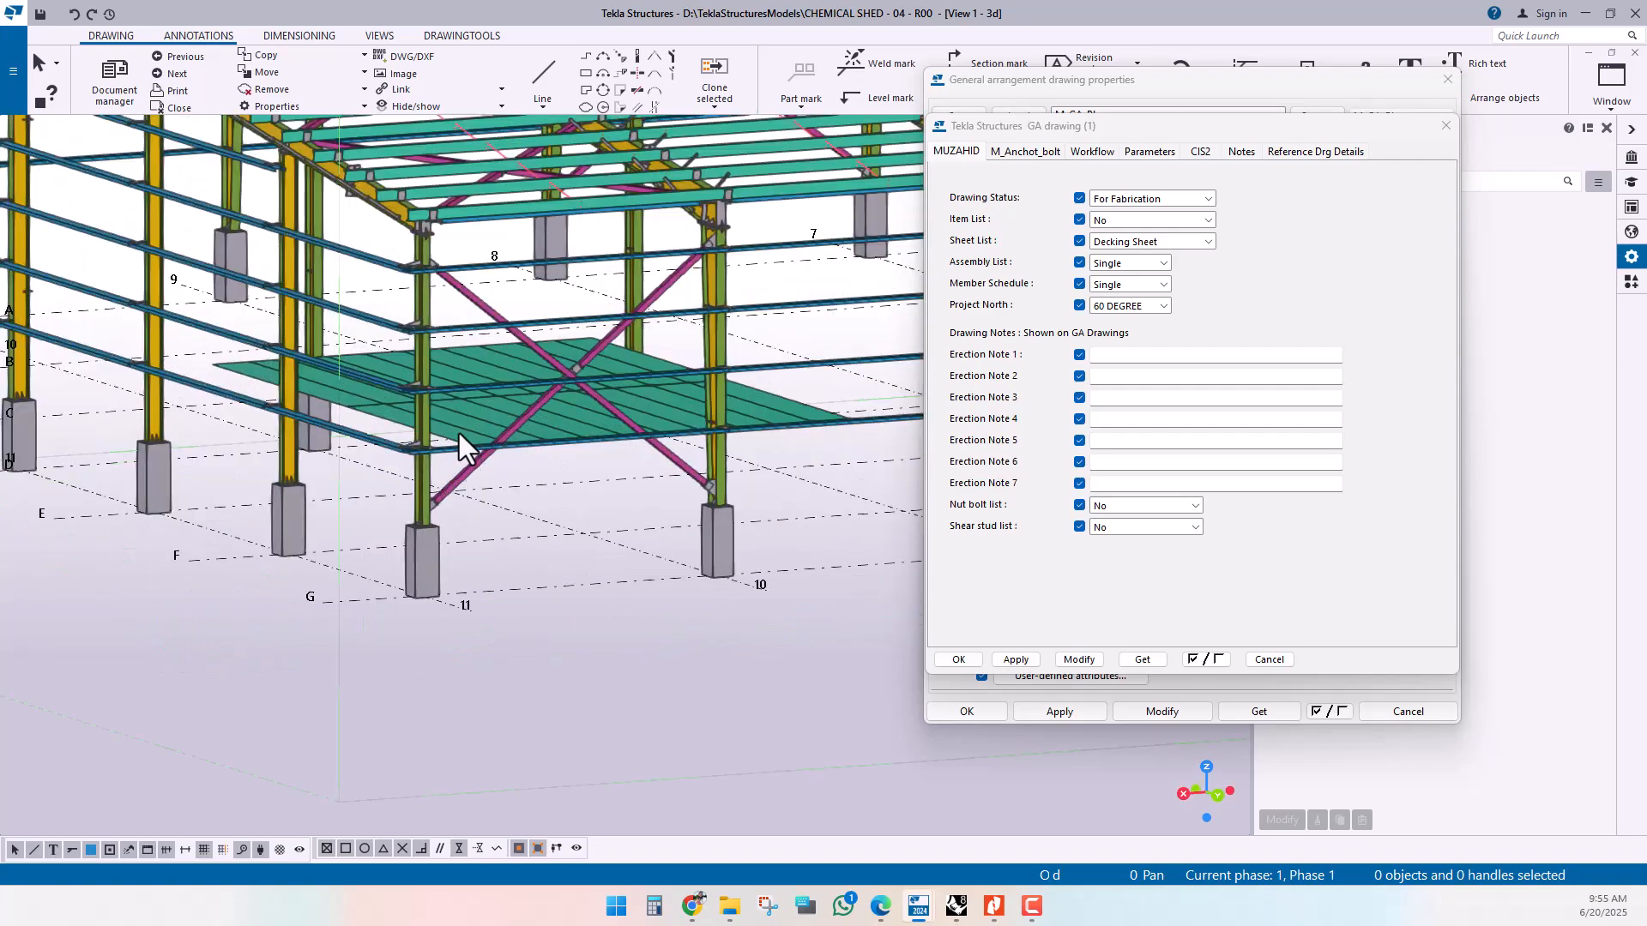
scroll(275, 532, down, 2)
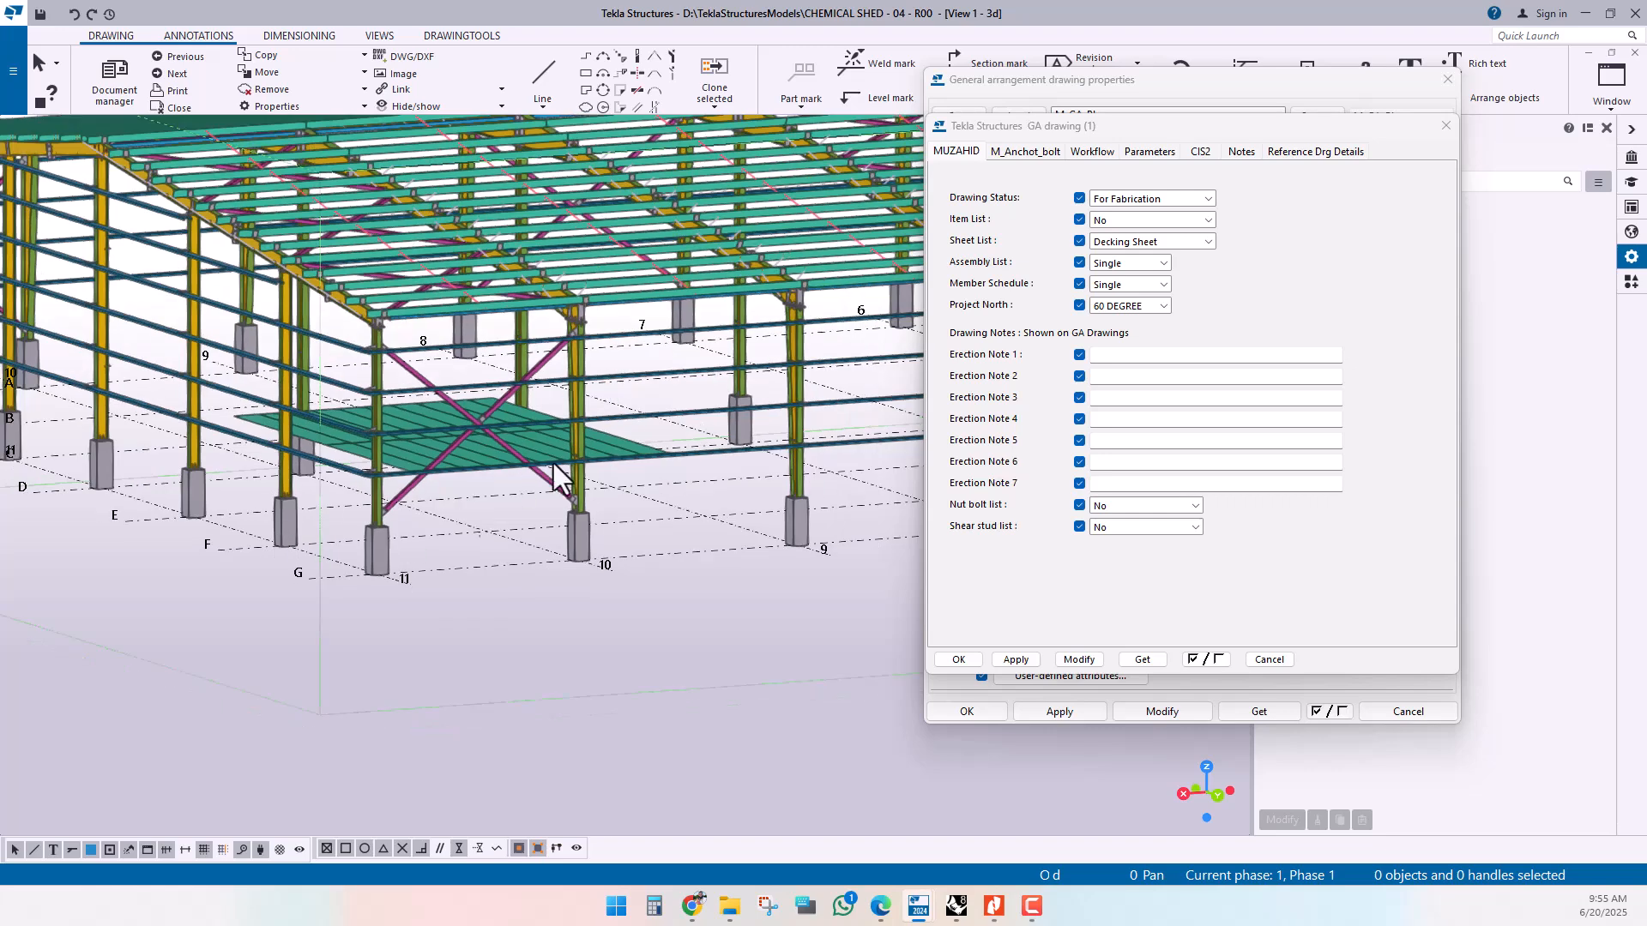
- Return to drawing G [3], set the plan view's depth down to 5500 and check the updated decking sheet list
click(1612, 81)
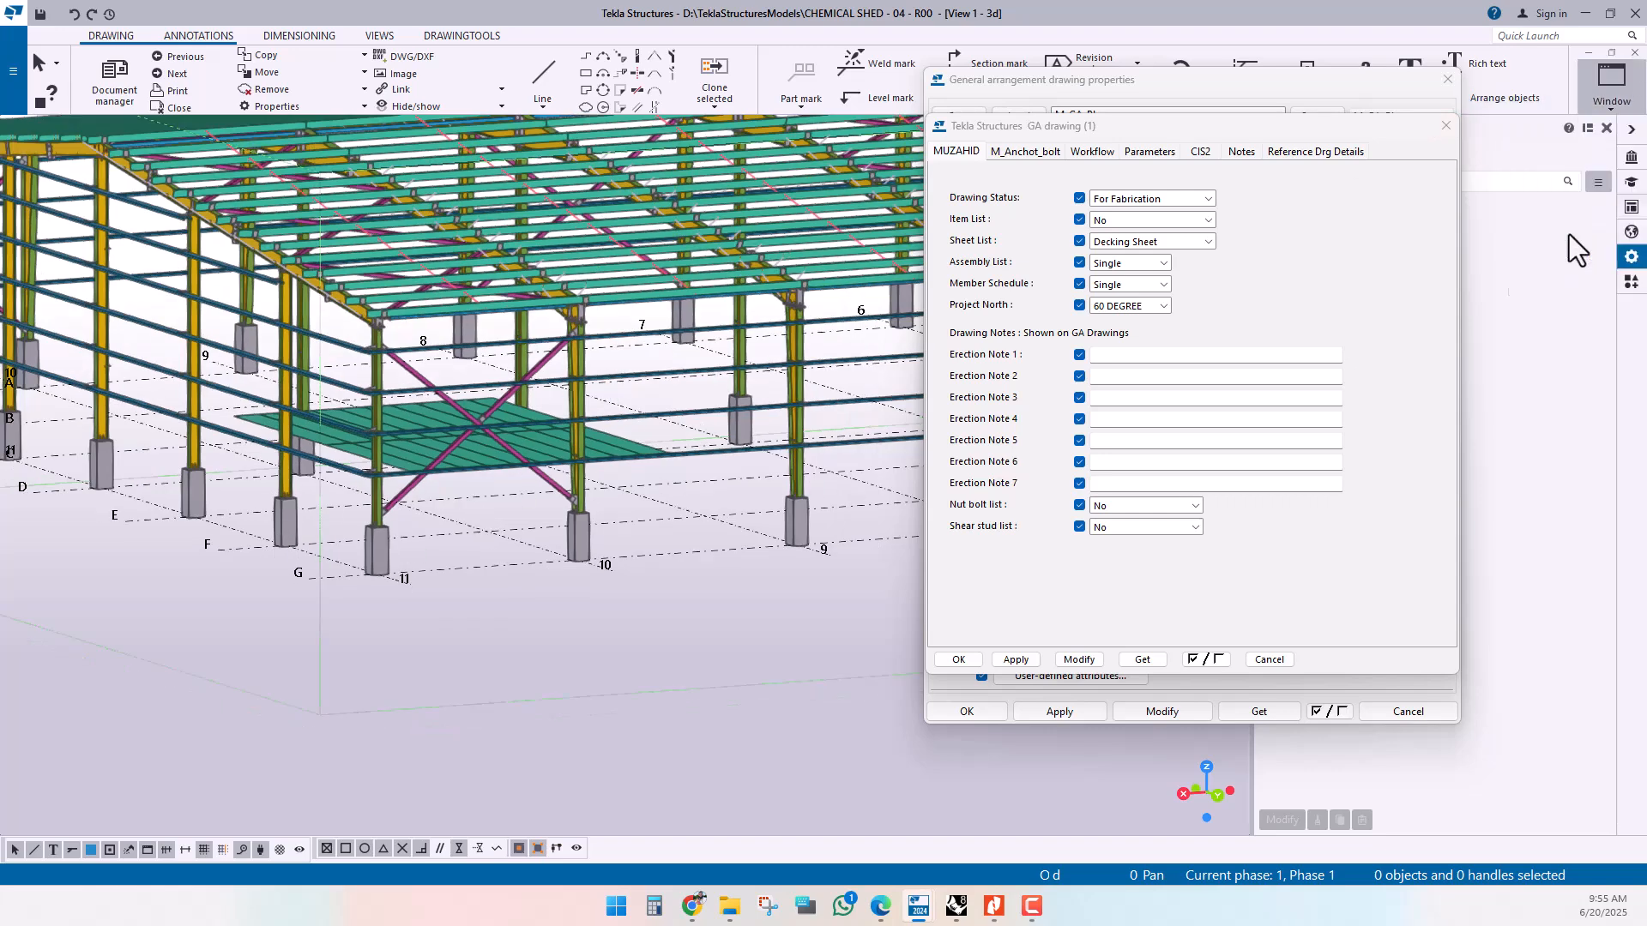
click(1568, 235)
scroll(389, 434, down, 2)
scroll(625, 343, up, 2)
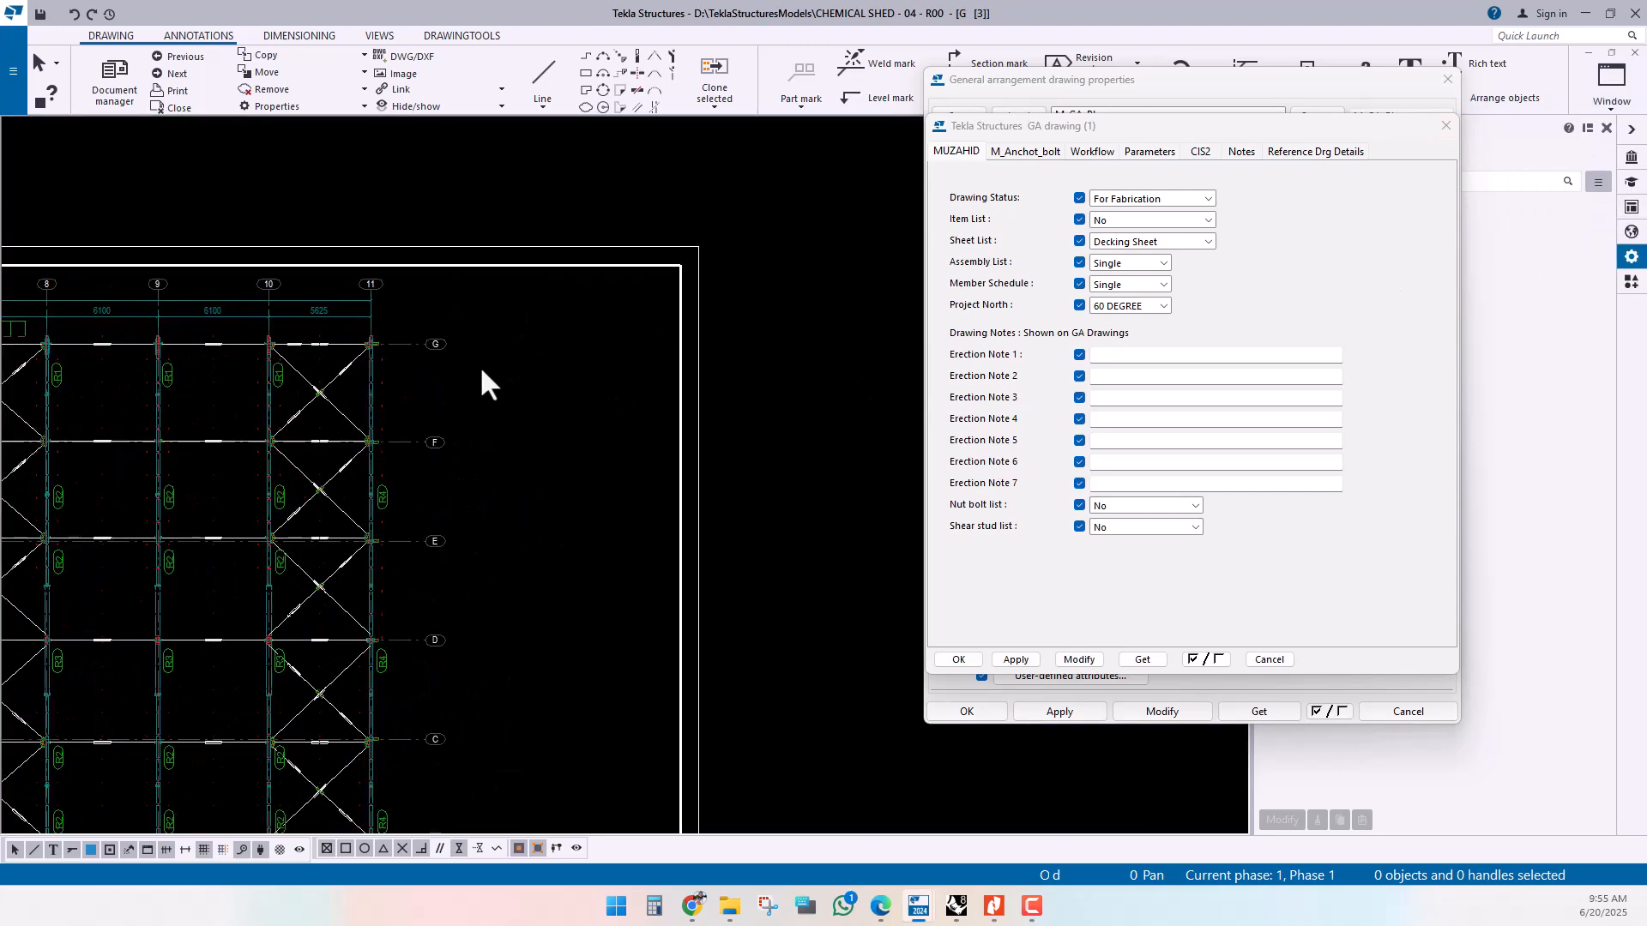
click(446, 385)
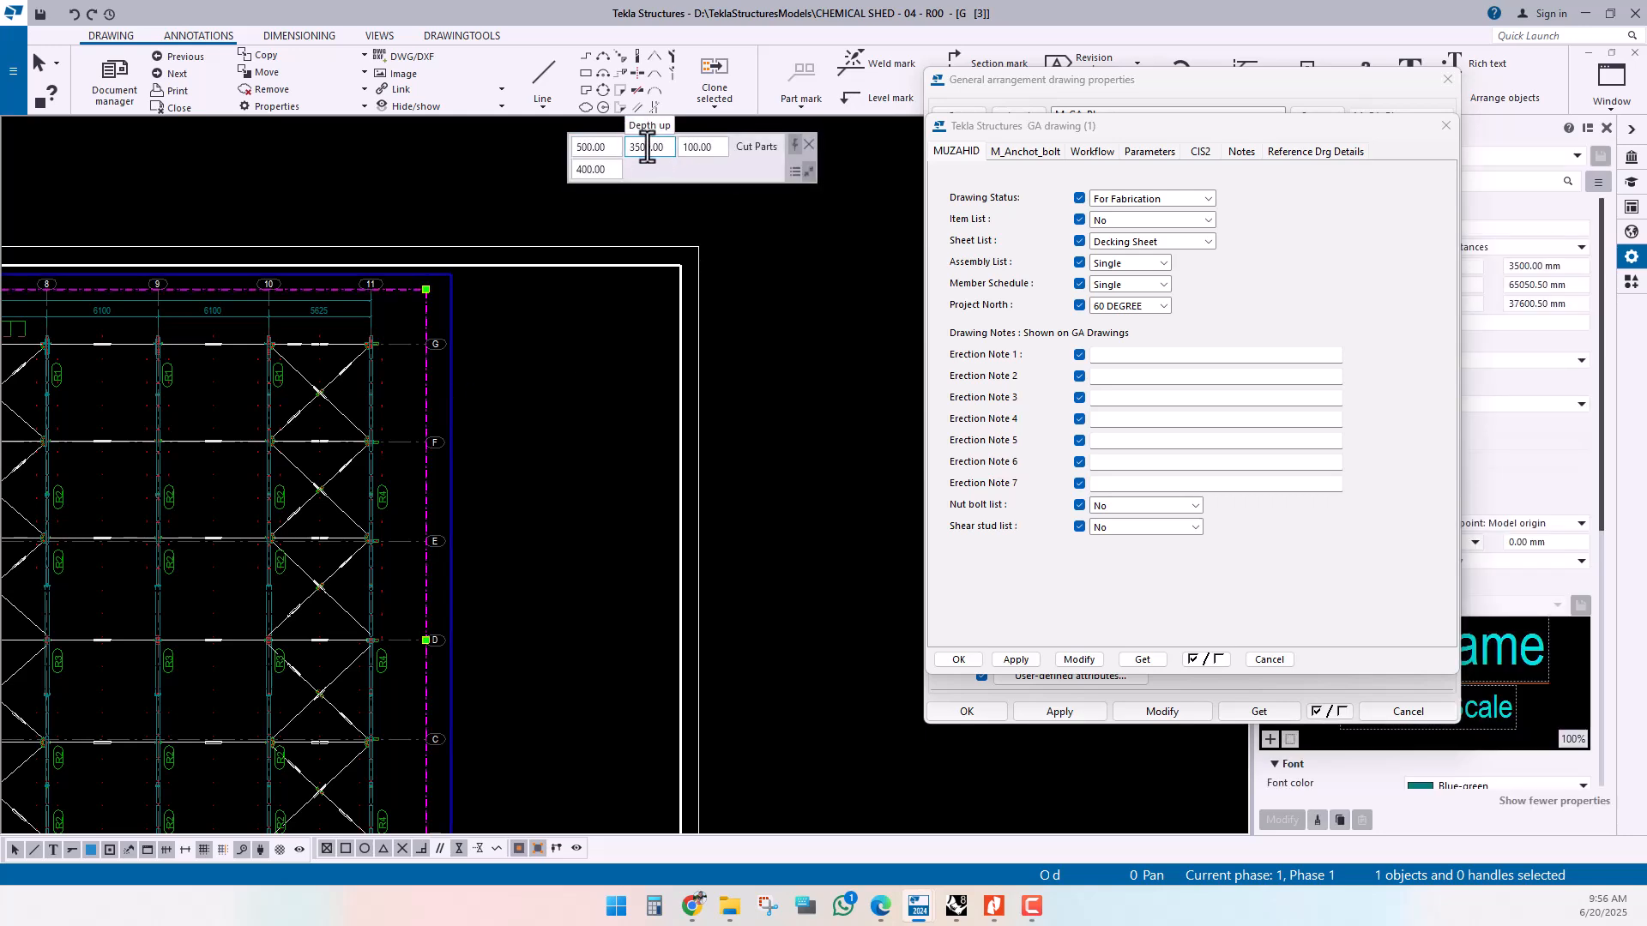
click(577, 147)
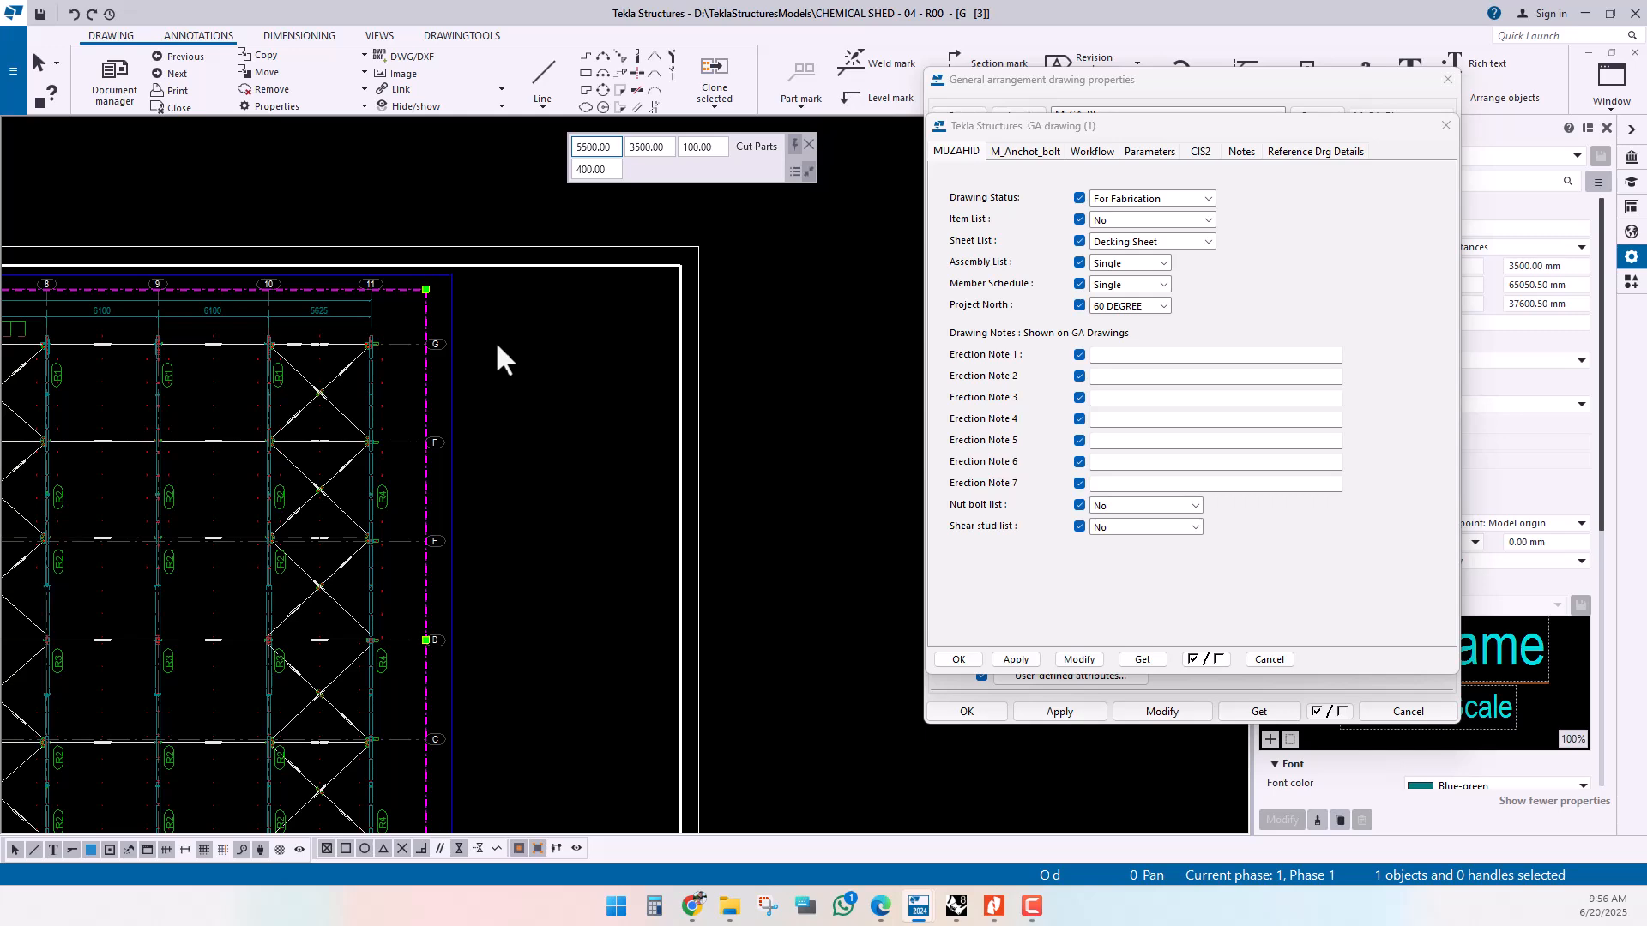
scroll(517, 335, up, 3)
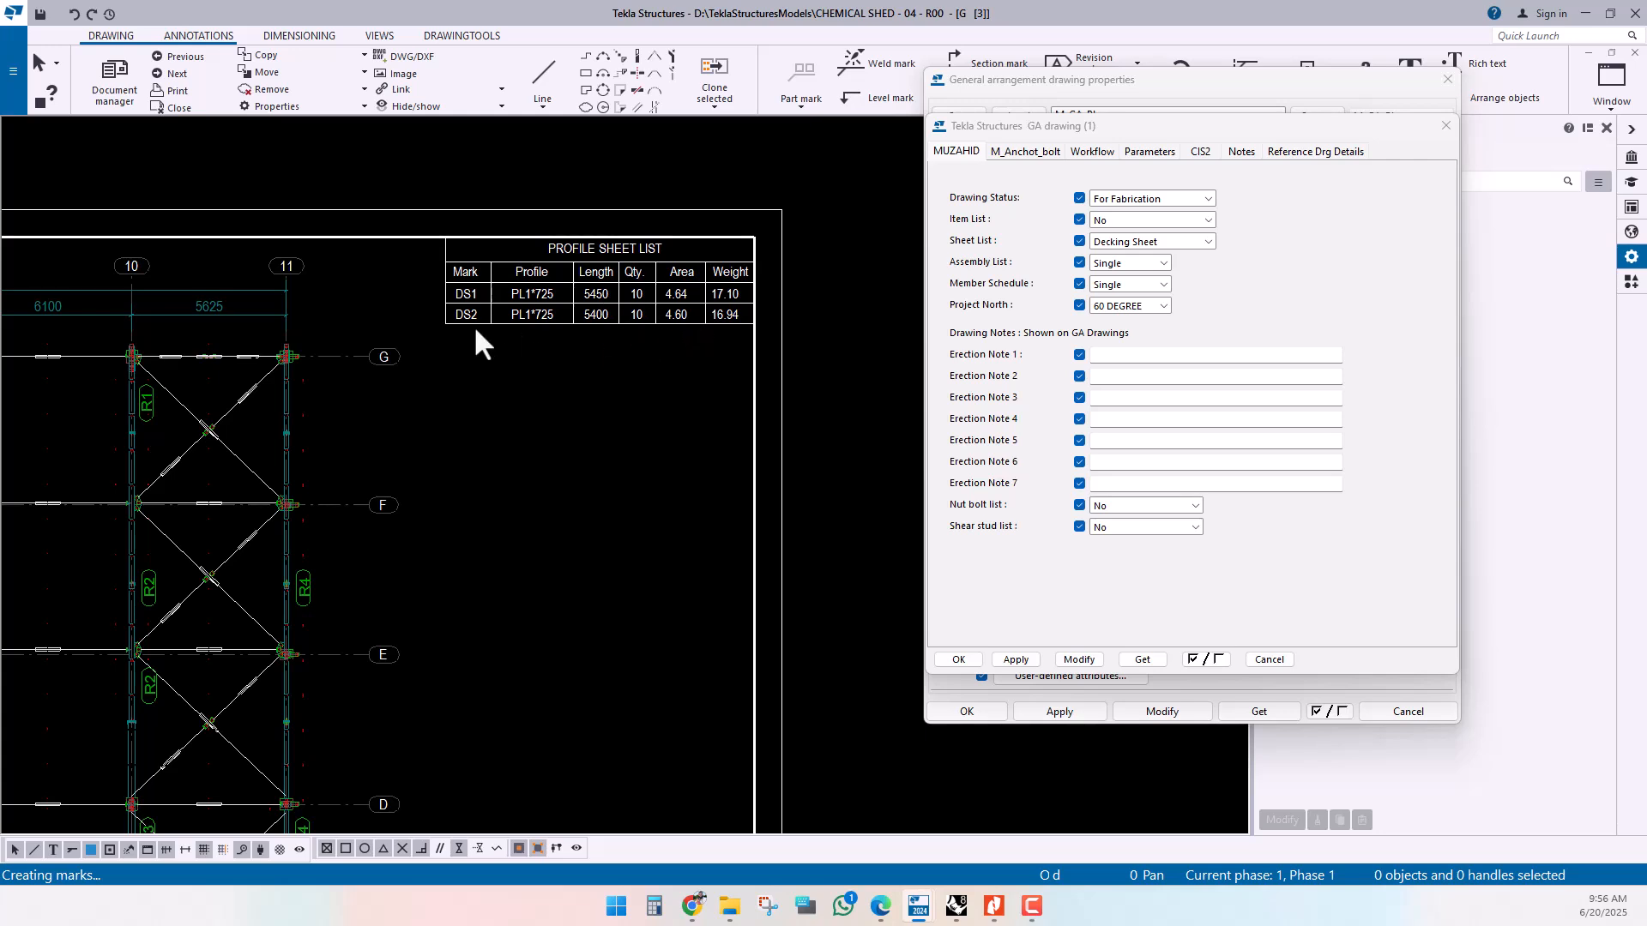
scroll(592, 331, up, 1)
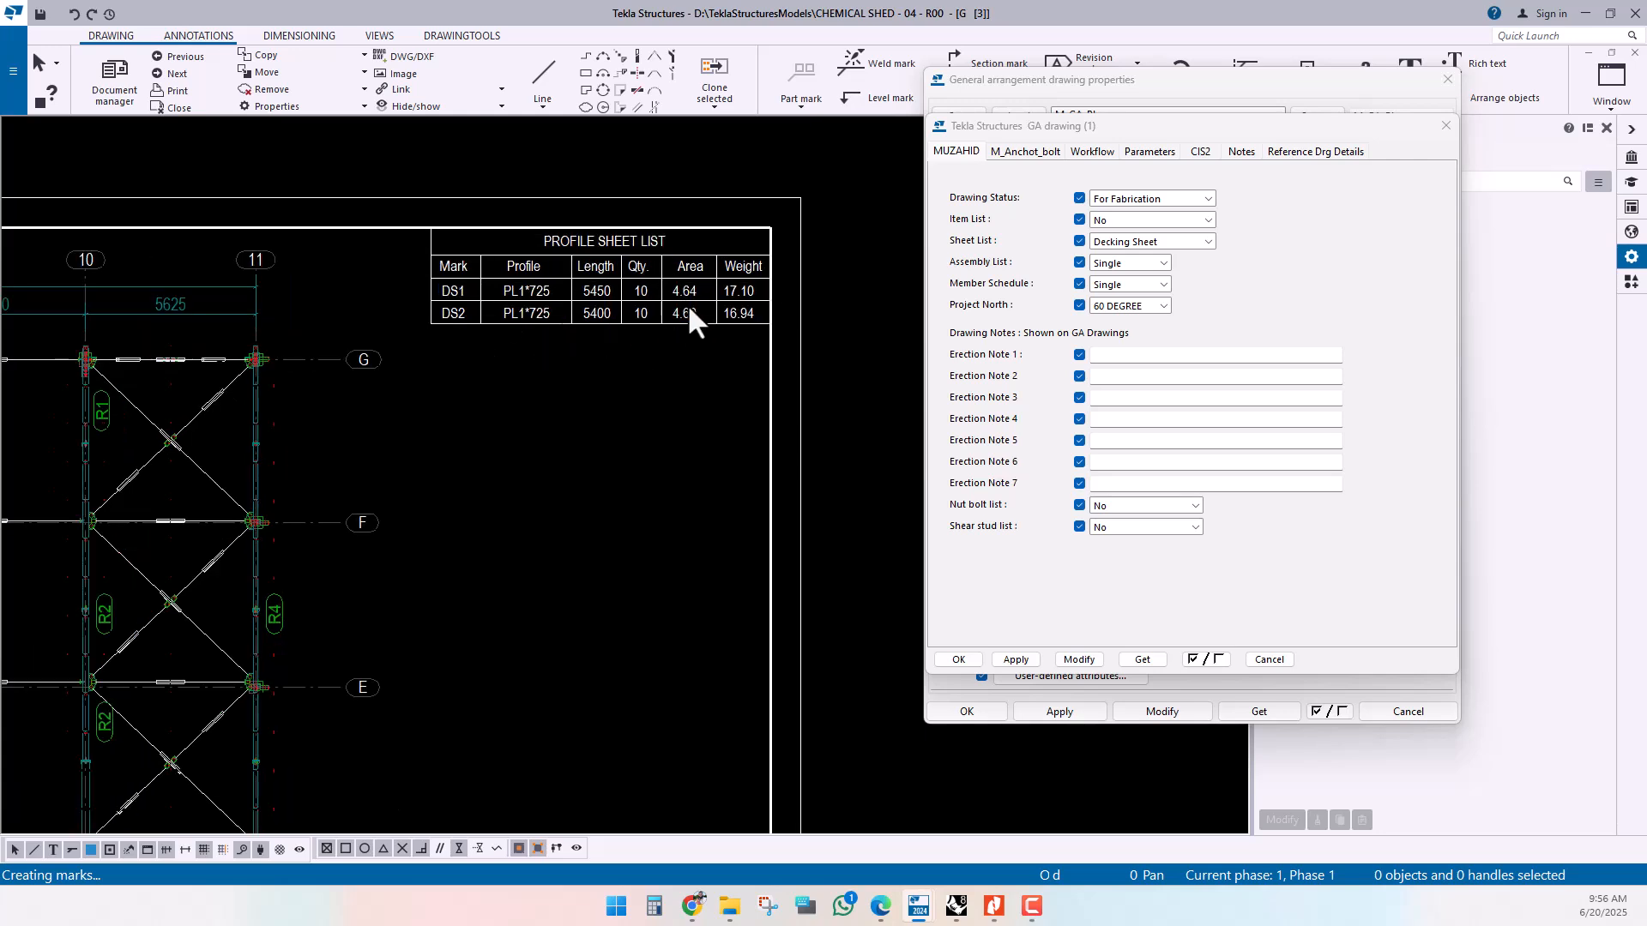
scroll(634, 292, down, 3)
scroll(662, 251, down, 3)
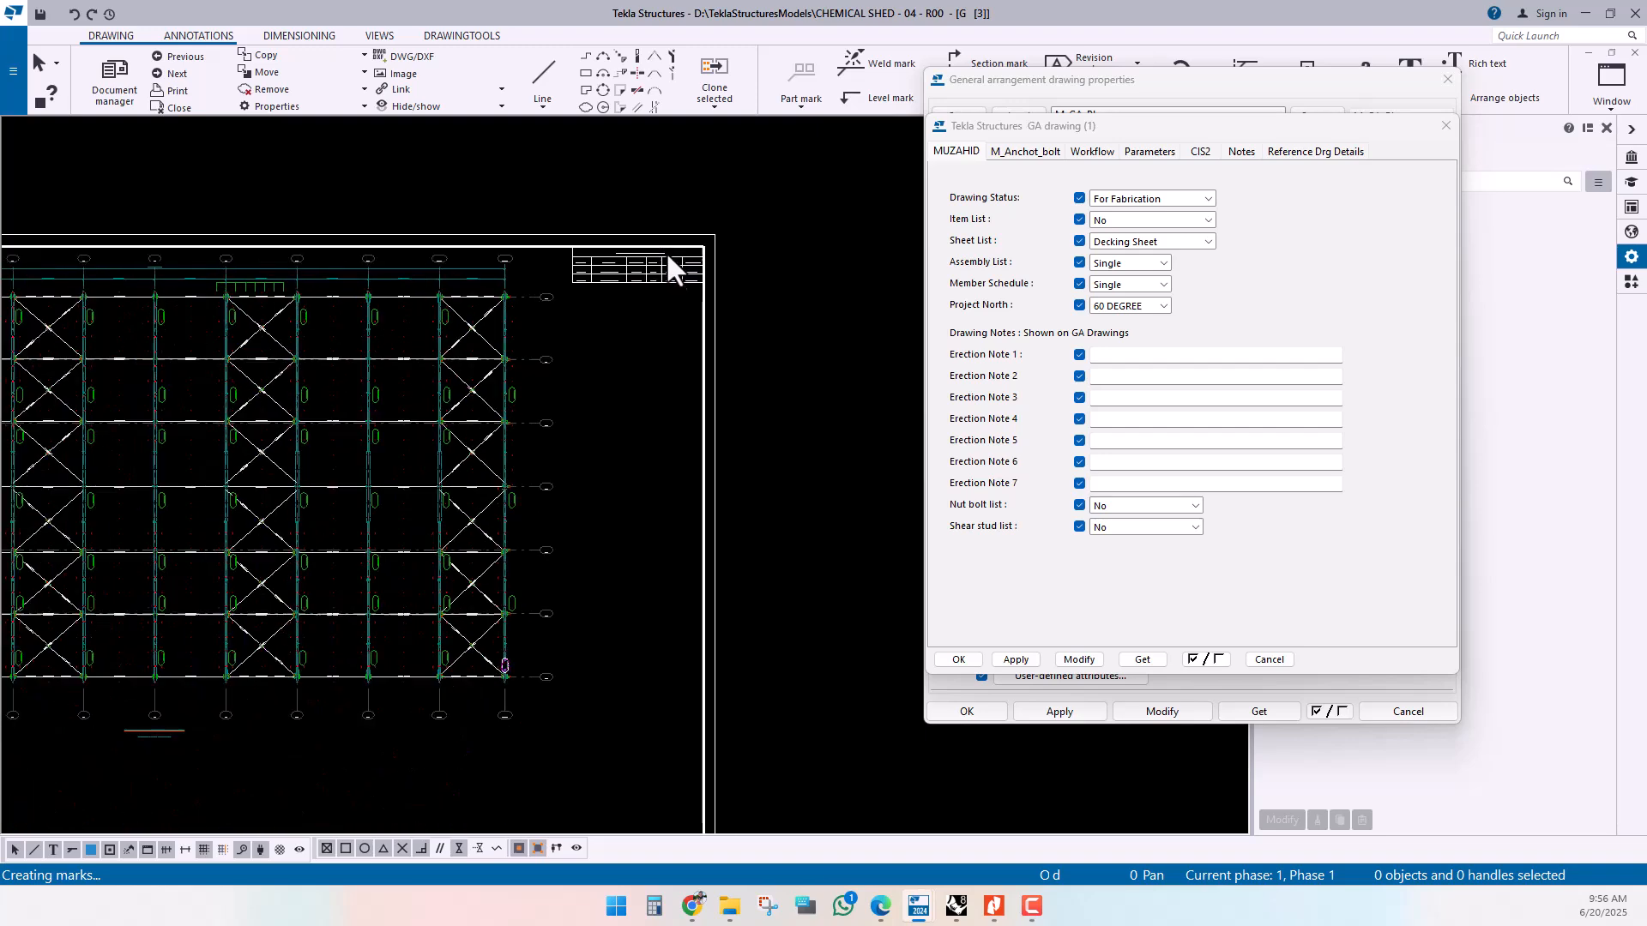
- Set the Sheet List attribute to Others Sheet, modify the drawing and refresh the profile sheet list template
click(1156, 244)
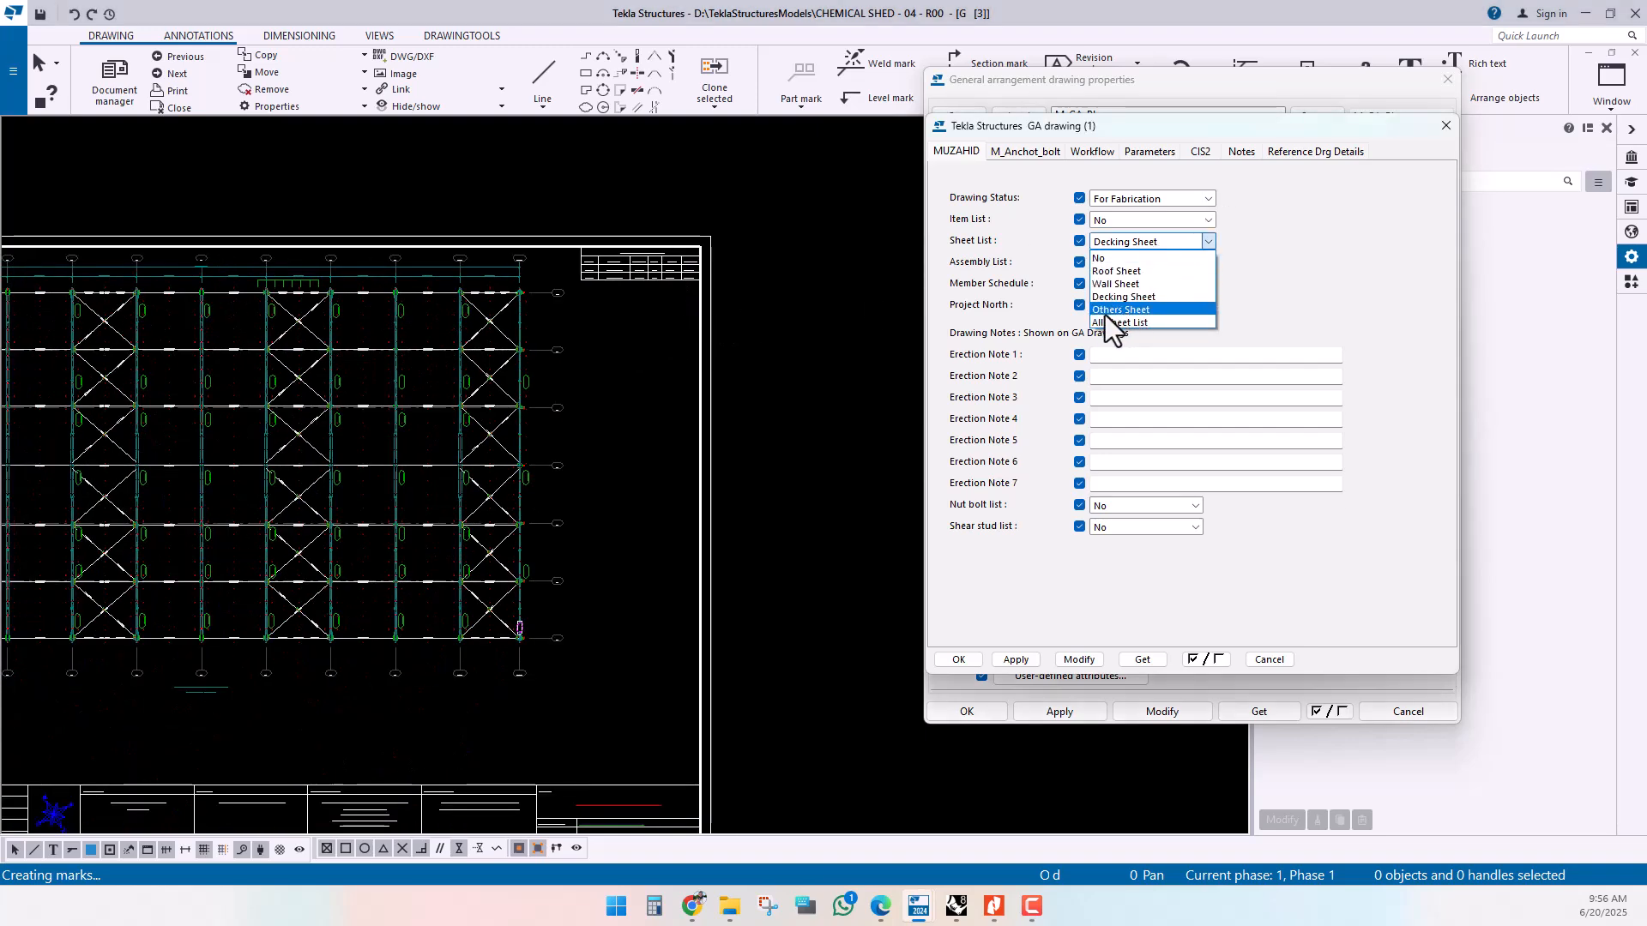
click(1115, 314)
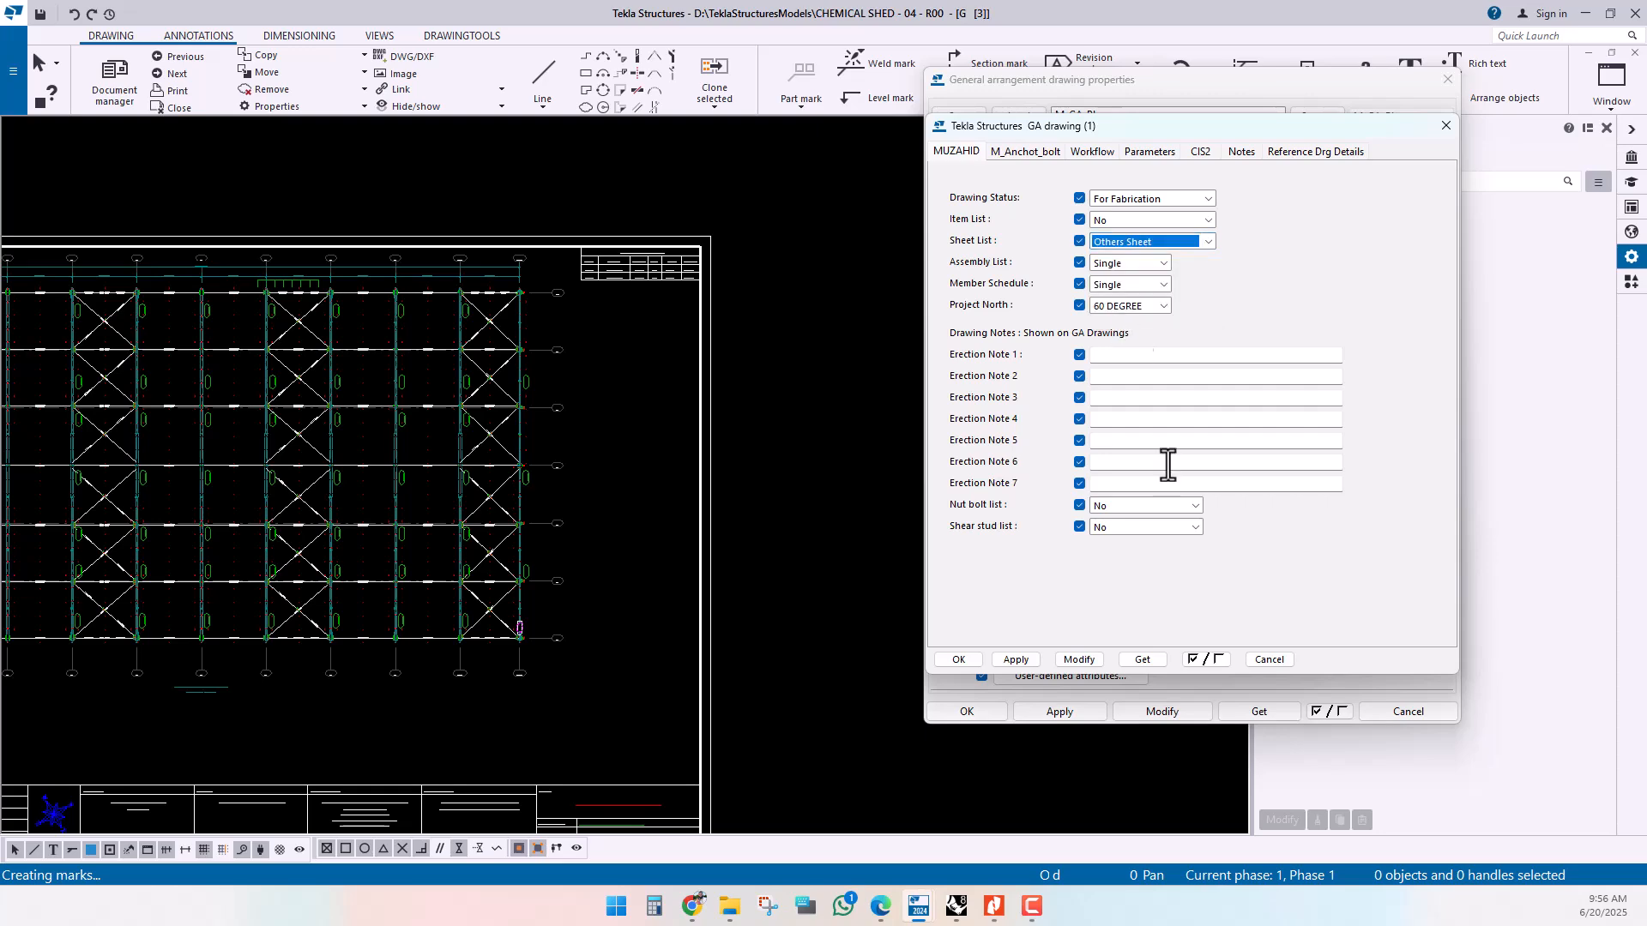
click(1081, 660)
scroll(630, 264, up, 3)
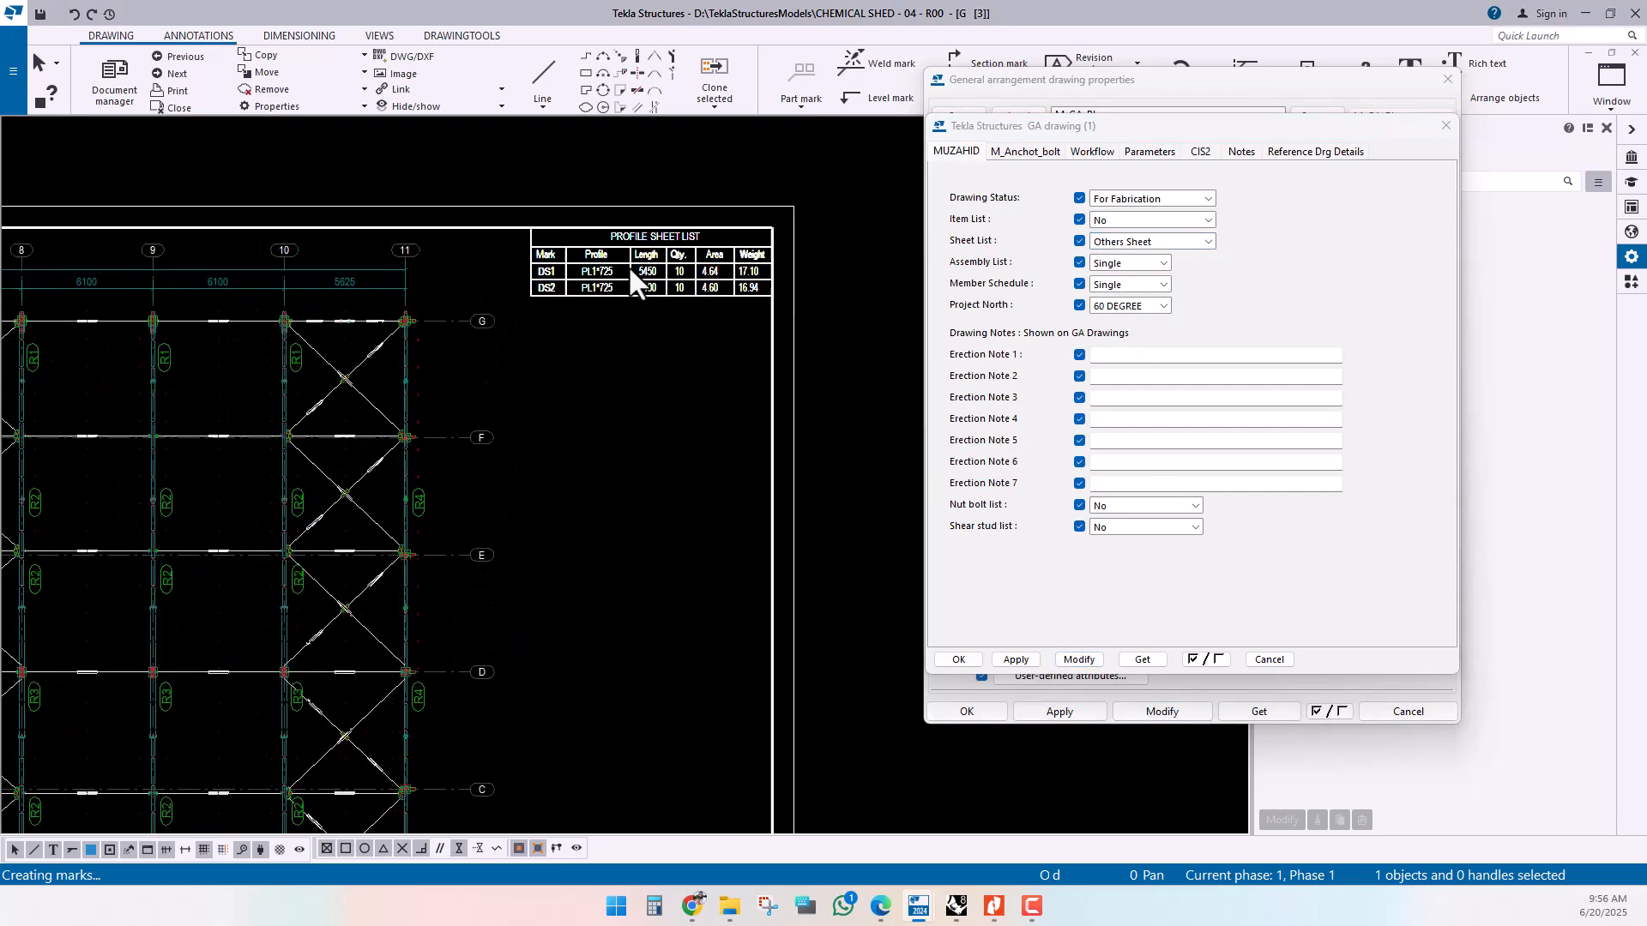
scroll(628, 265, up, 2)
right_click(630, 268)
click(691, 358)
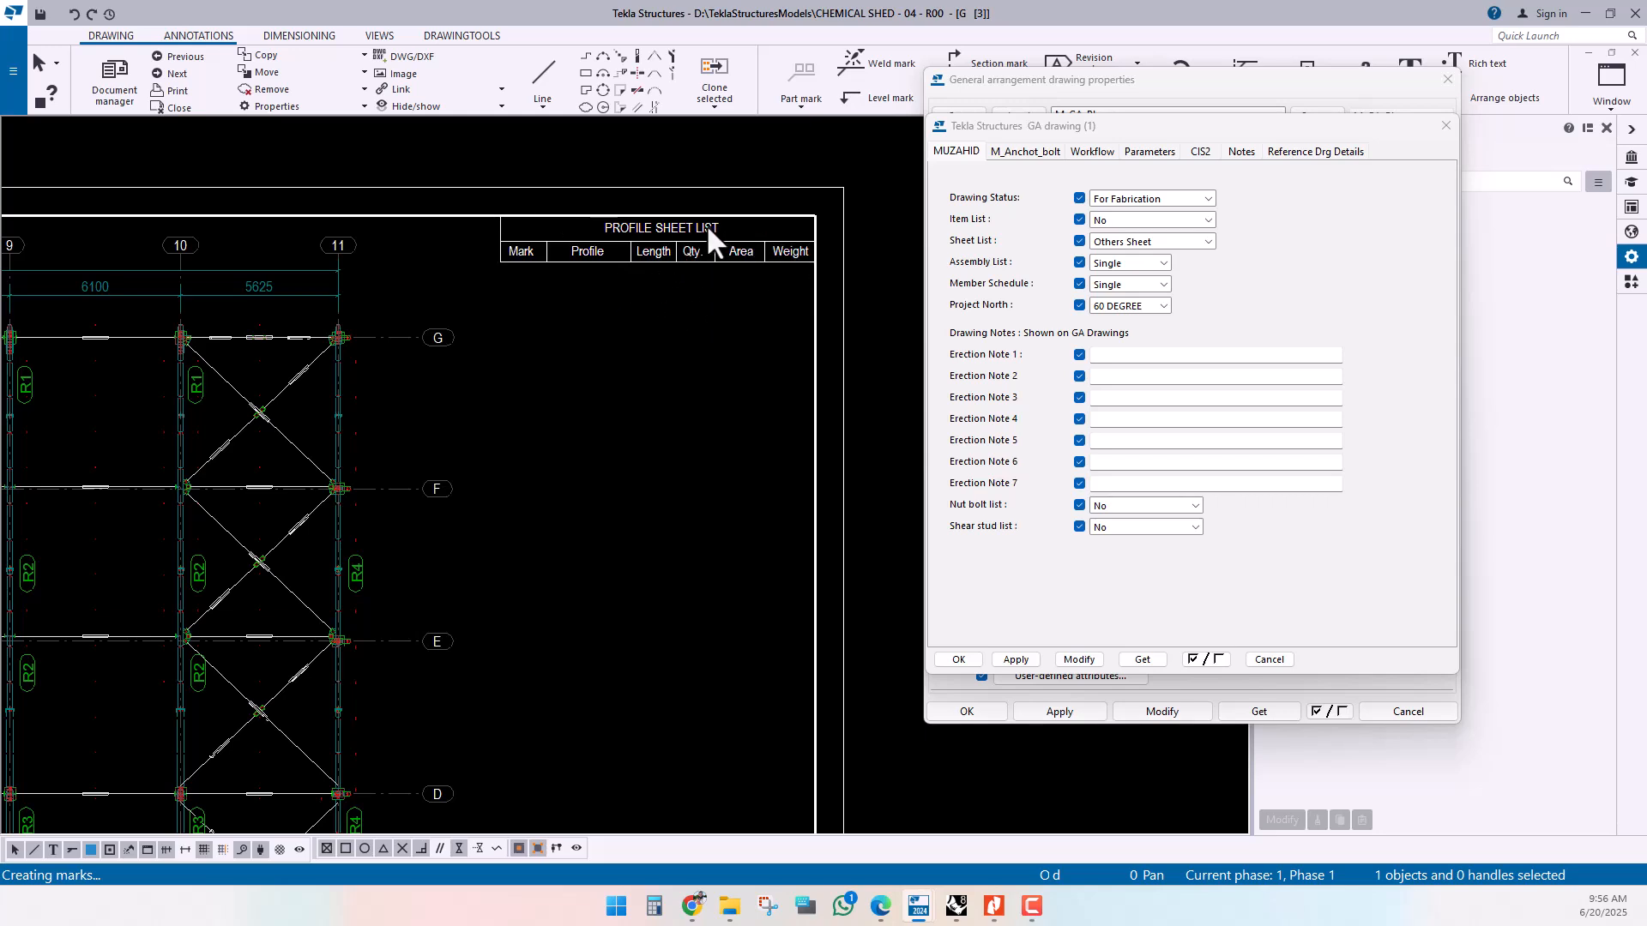
scroll(629, 238, down, 1)
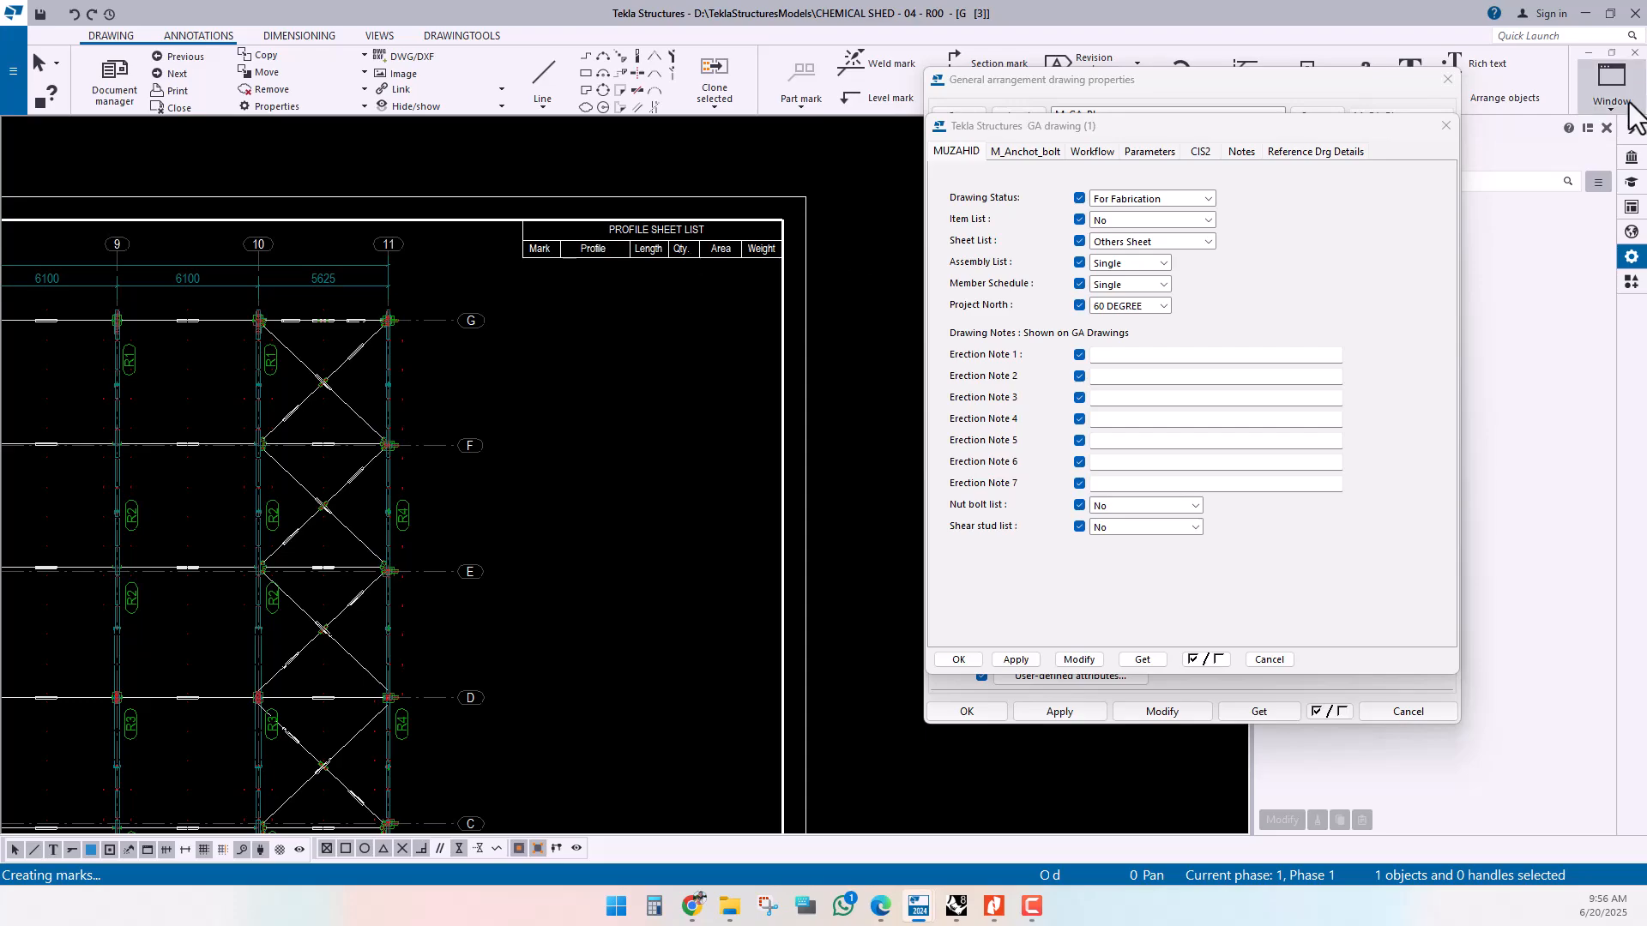
- Examine the red sheets fixed along the side framing in the 3D model view
click(1612, 85)
click(1563, 205)
scroll(480, 625, down, 3)
ctrl+middle_drag(705, 656, 478, 481)
scroll(479, 464, up, 6)
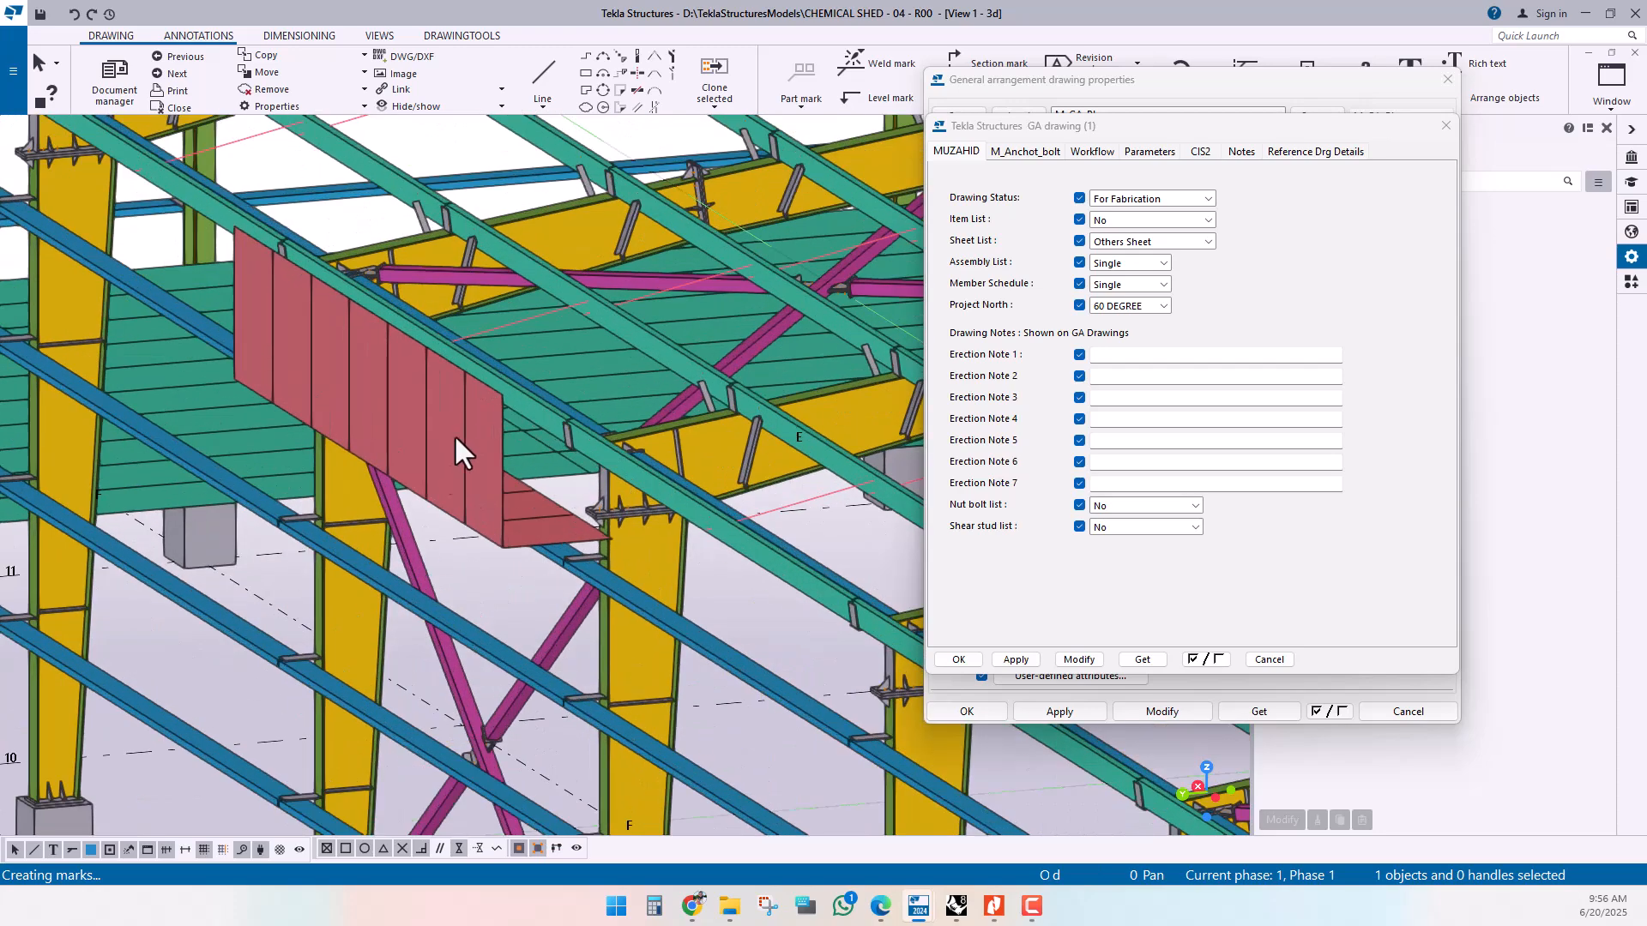
scroll(478, 429, down, 6)
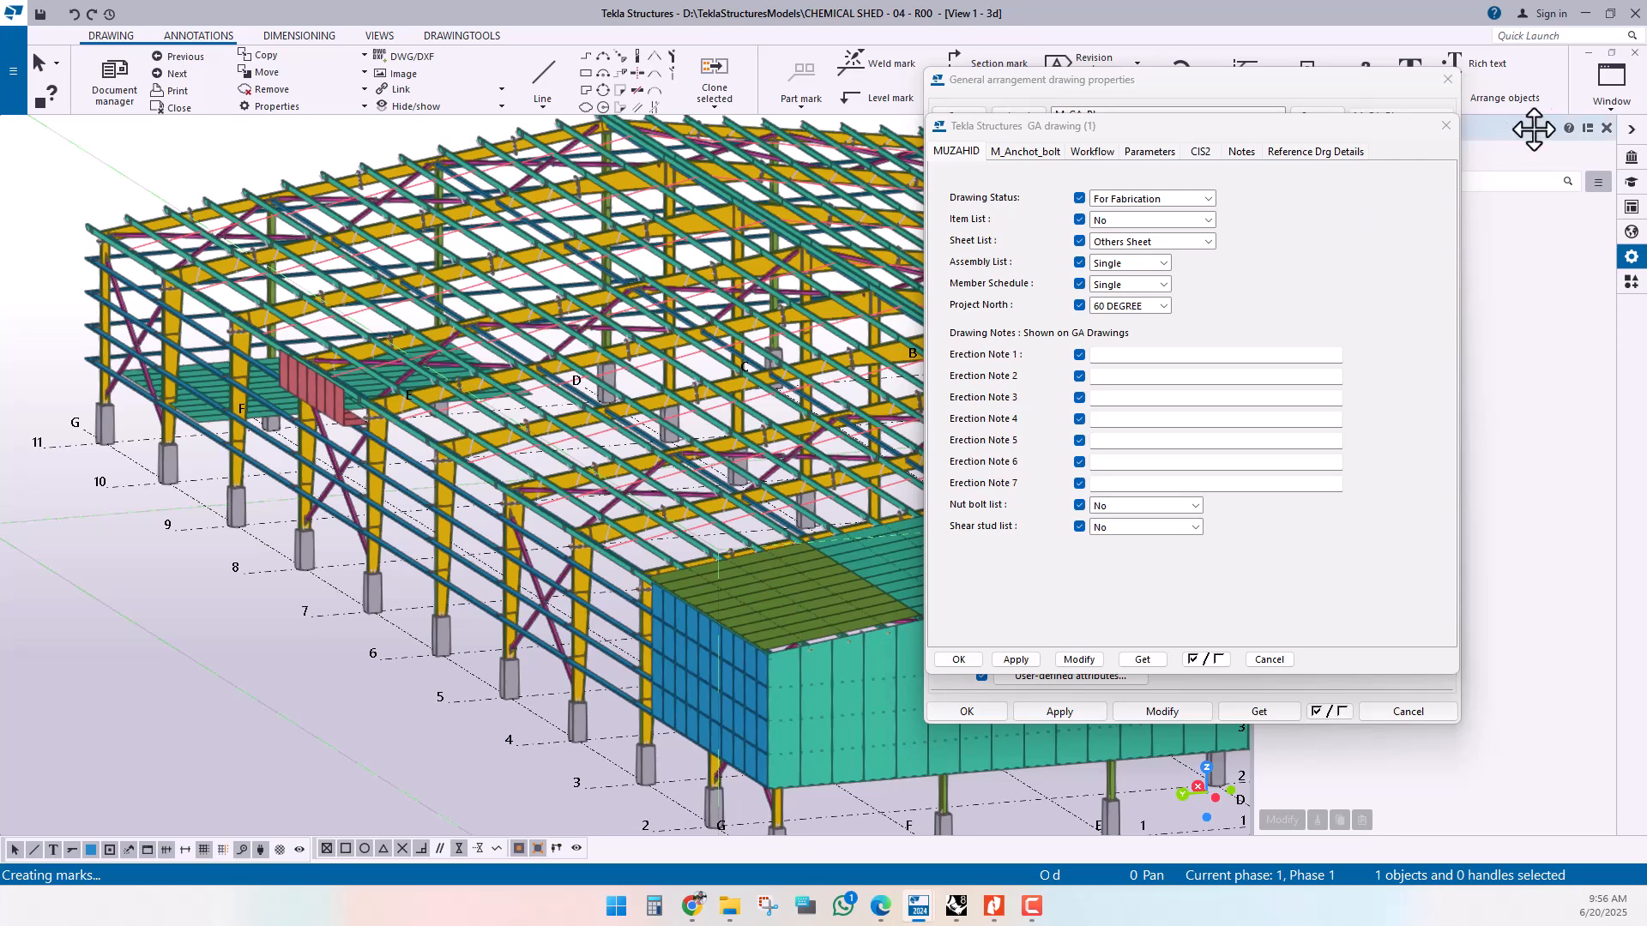
- Return to drawing G [3], set the Sheet List attribute to All Sheet List, modify the drawing and refresh the profile sheet list template
click(1610, 93)
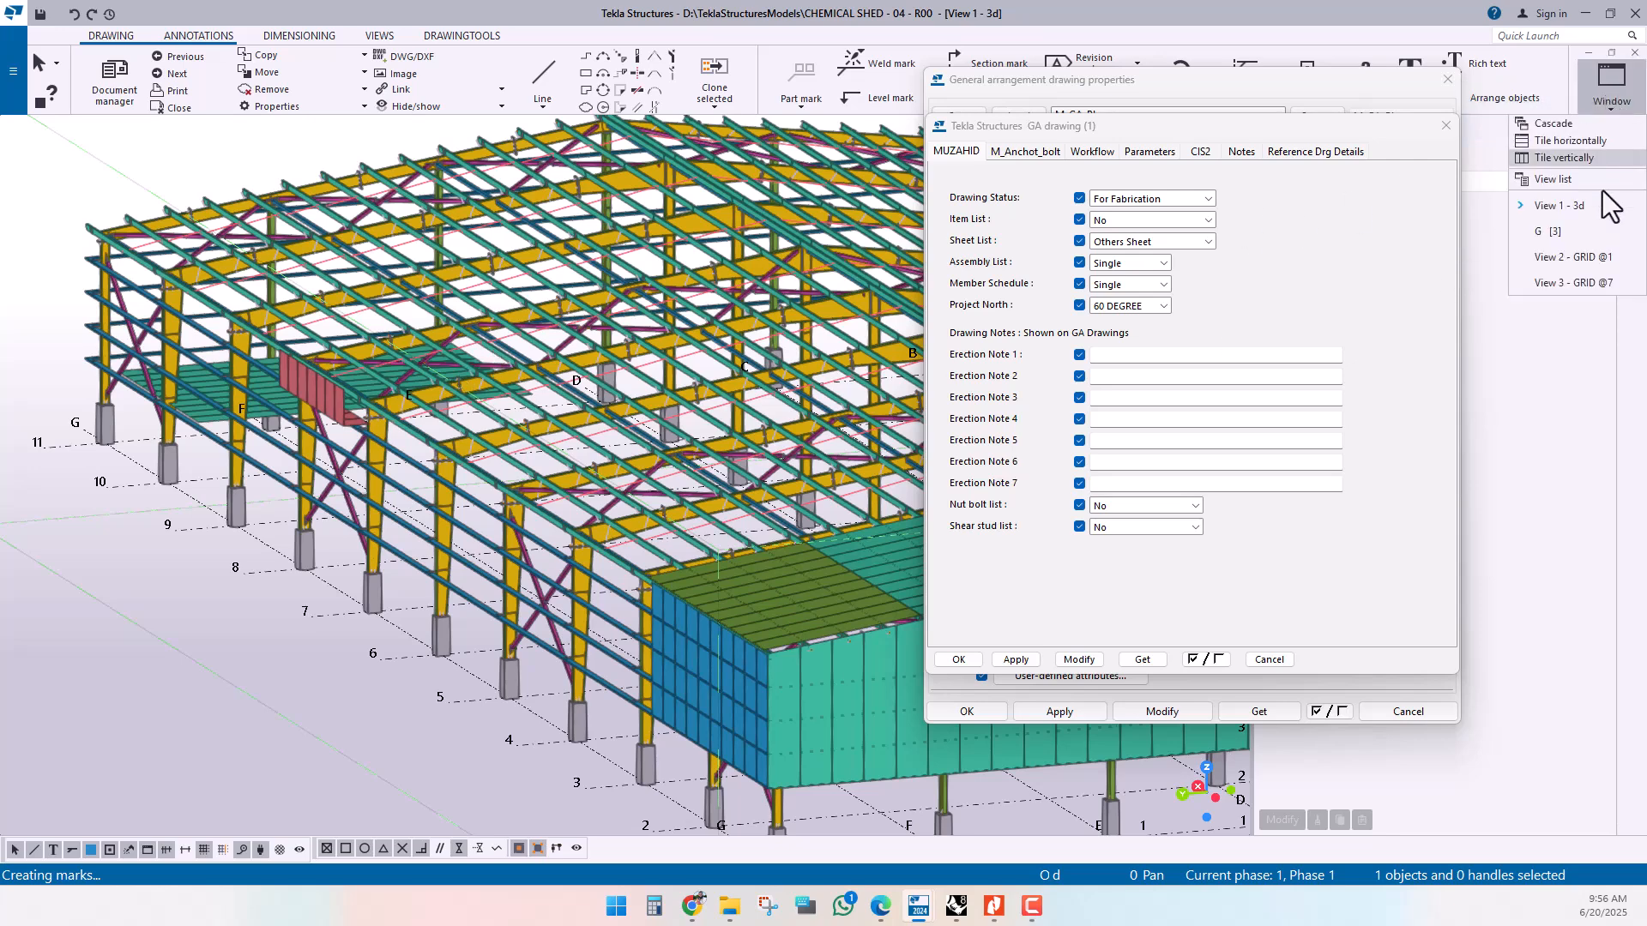
click(1571, 230)
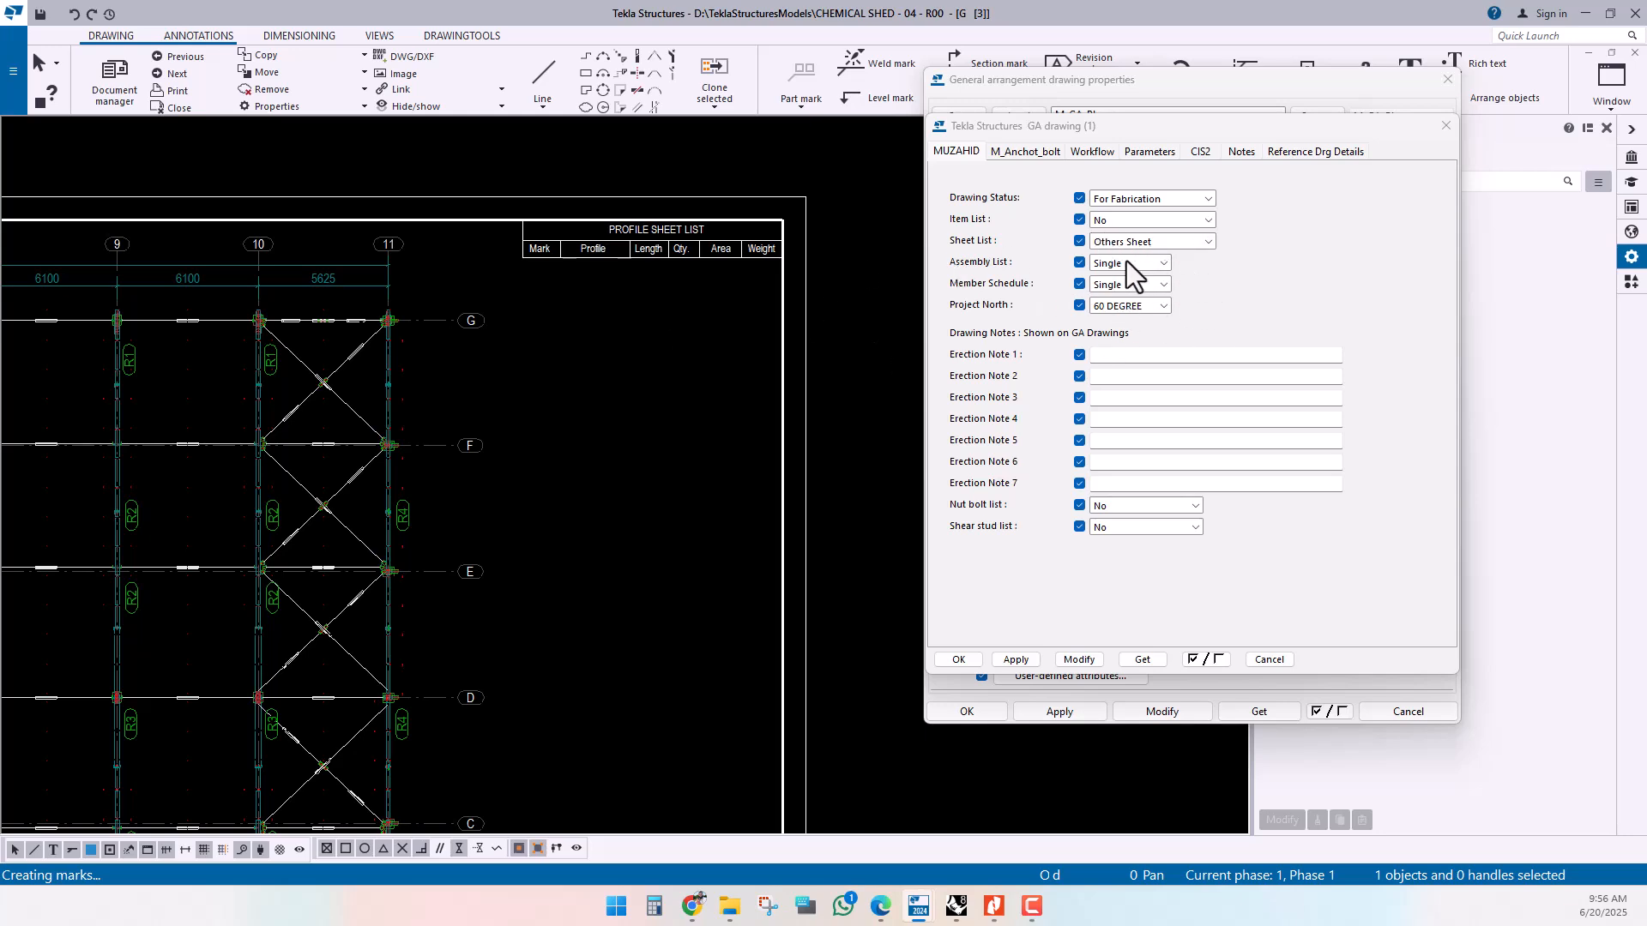
click(1155, 241)
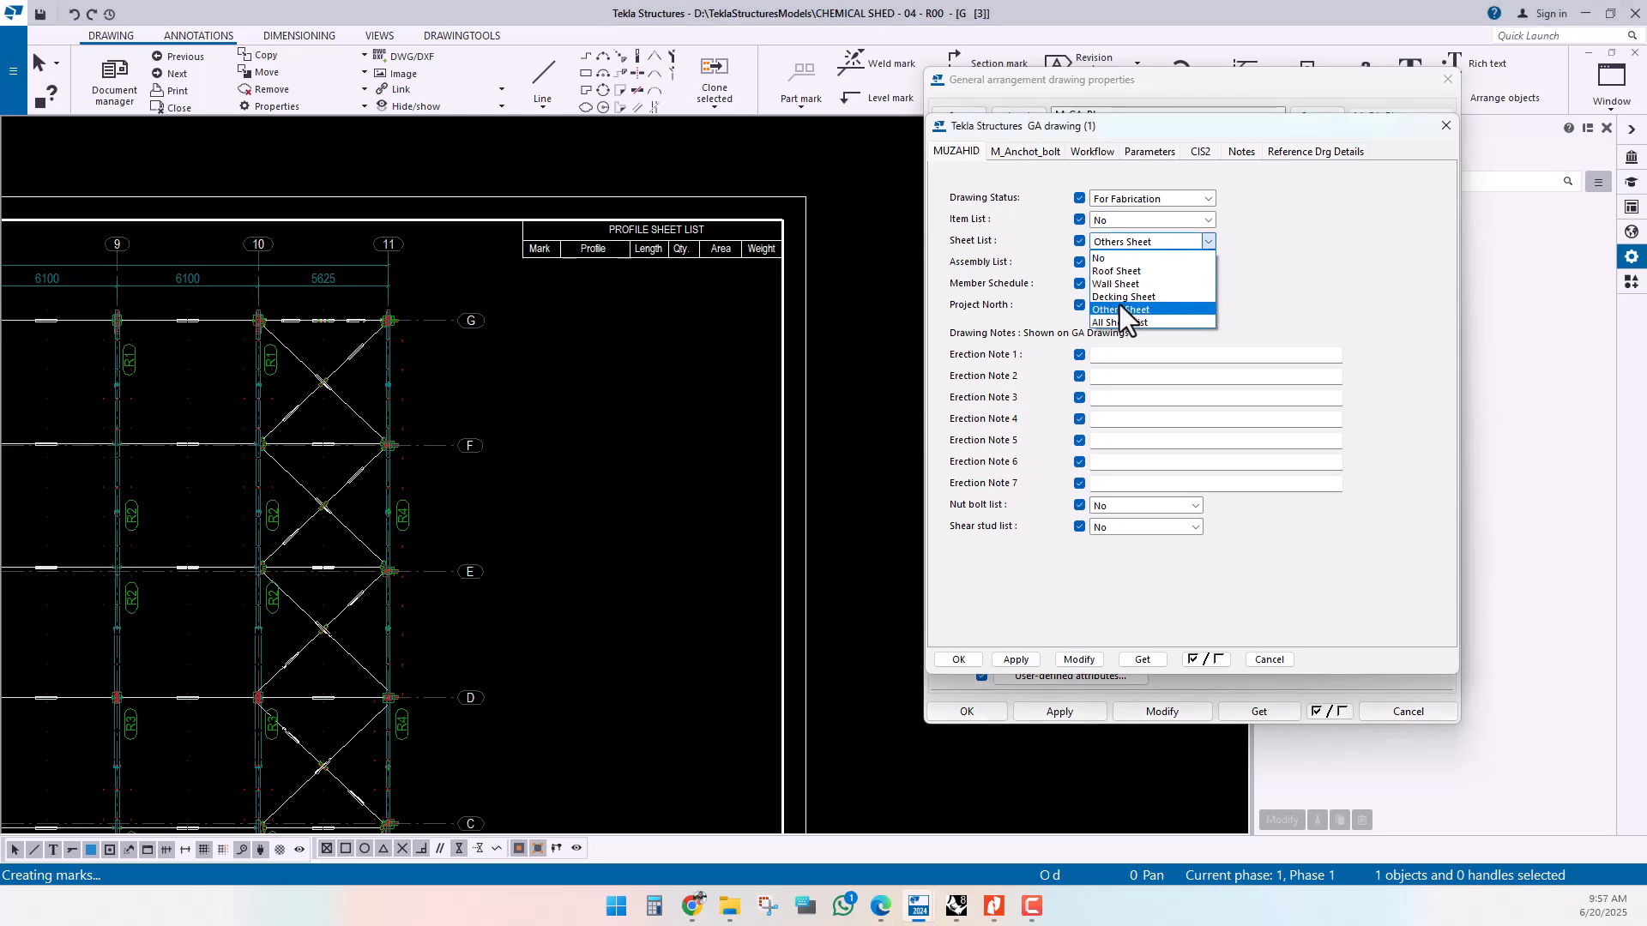
click(1111, 322)
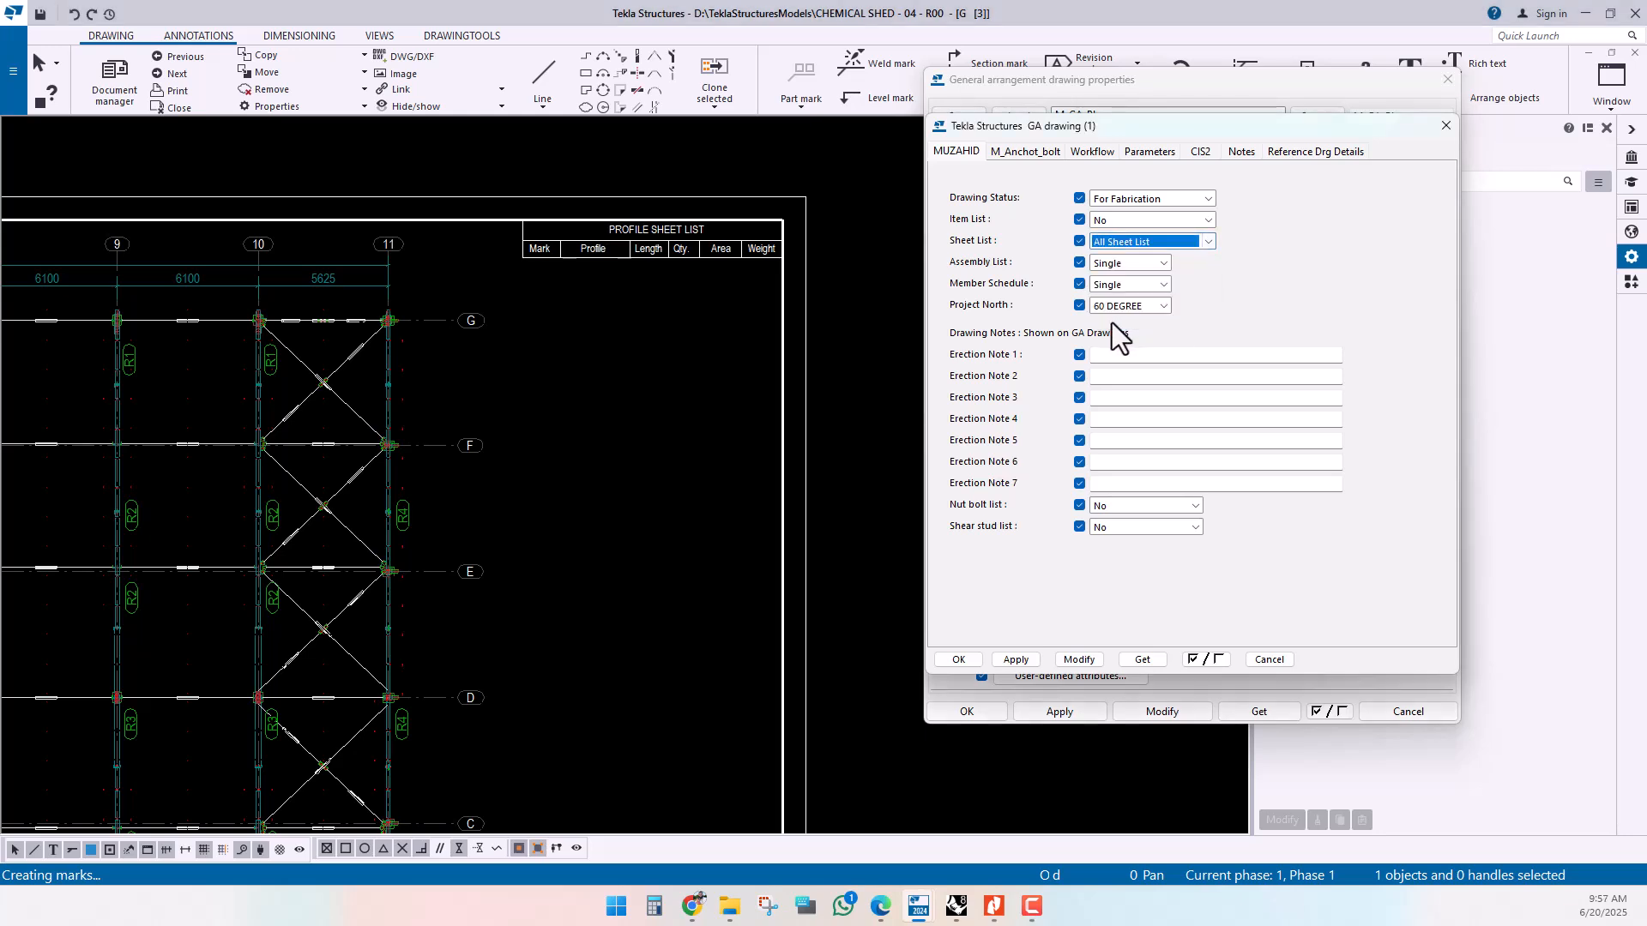
click(1077, 661)
right_click(646, 247)
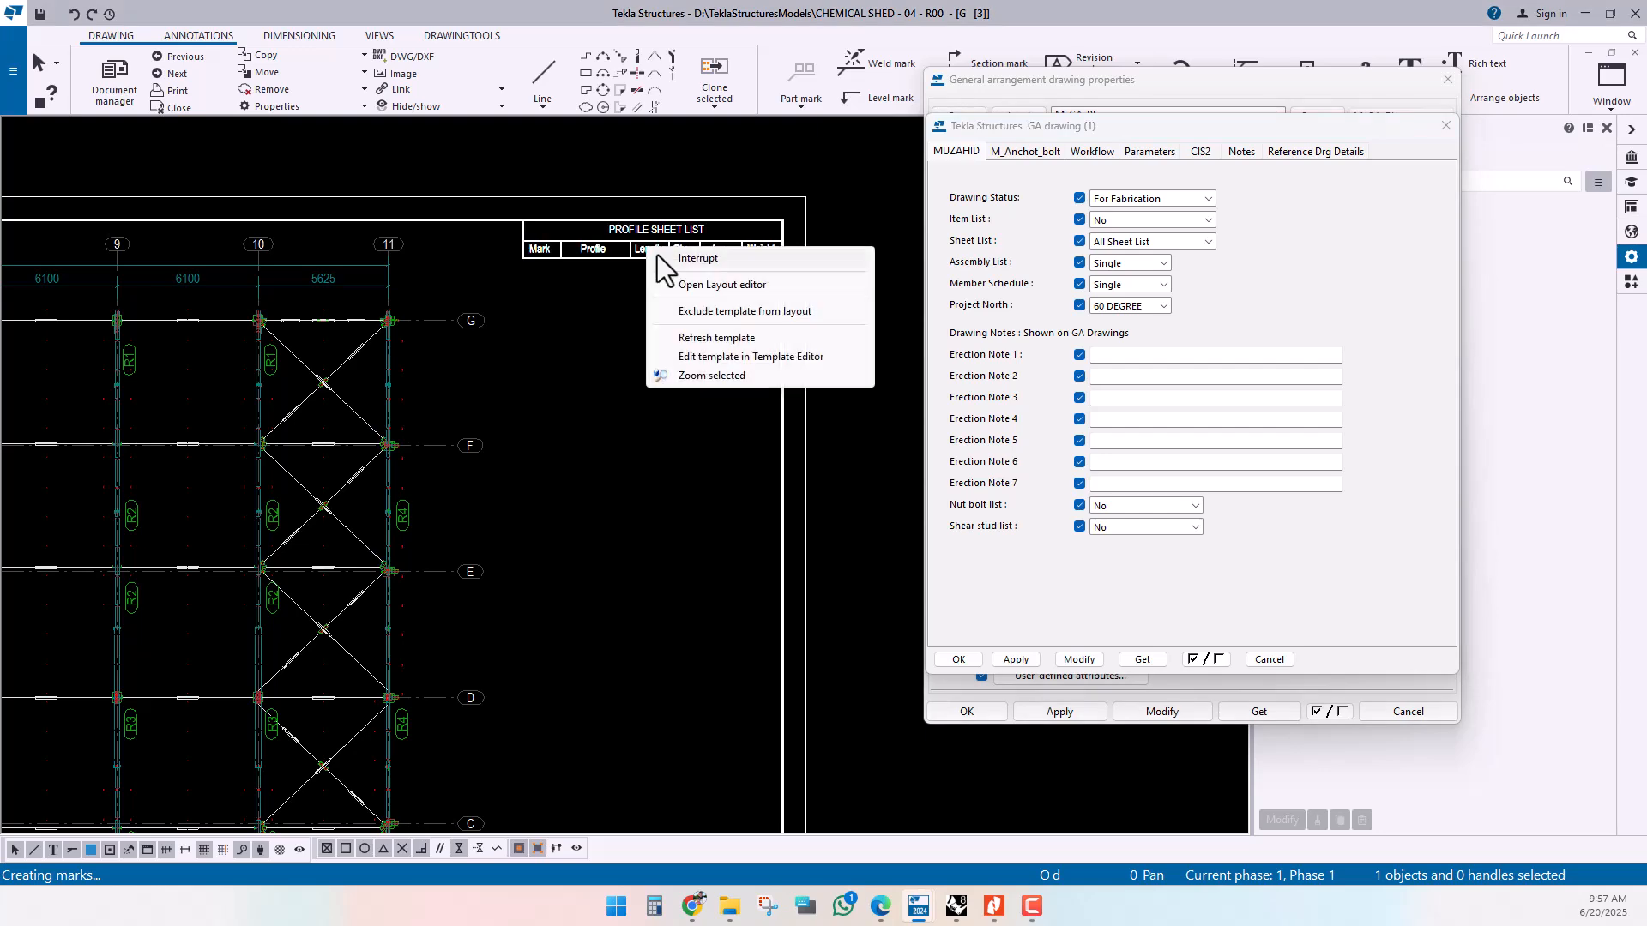
click(686, 338)
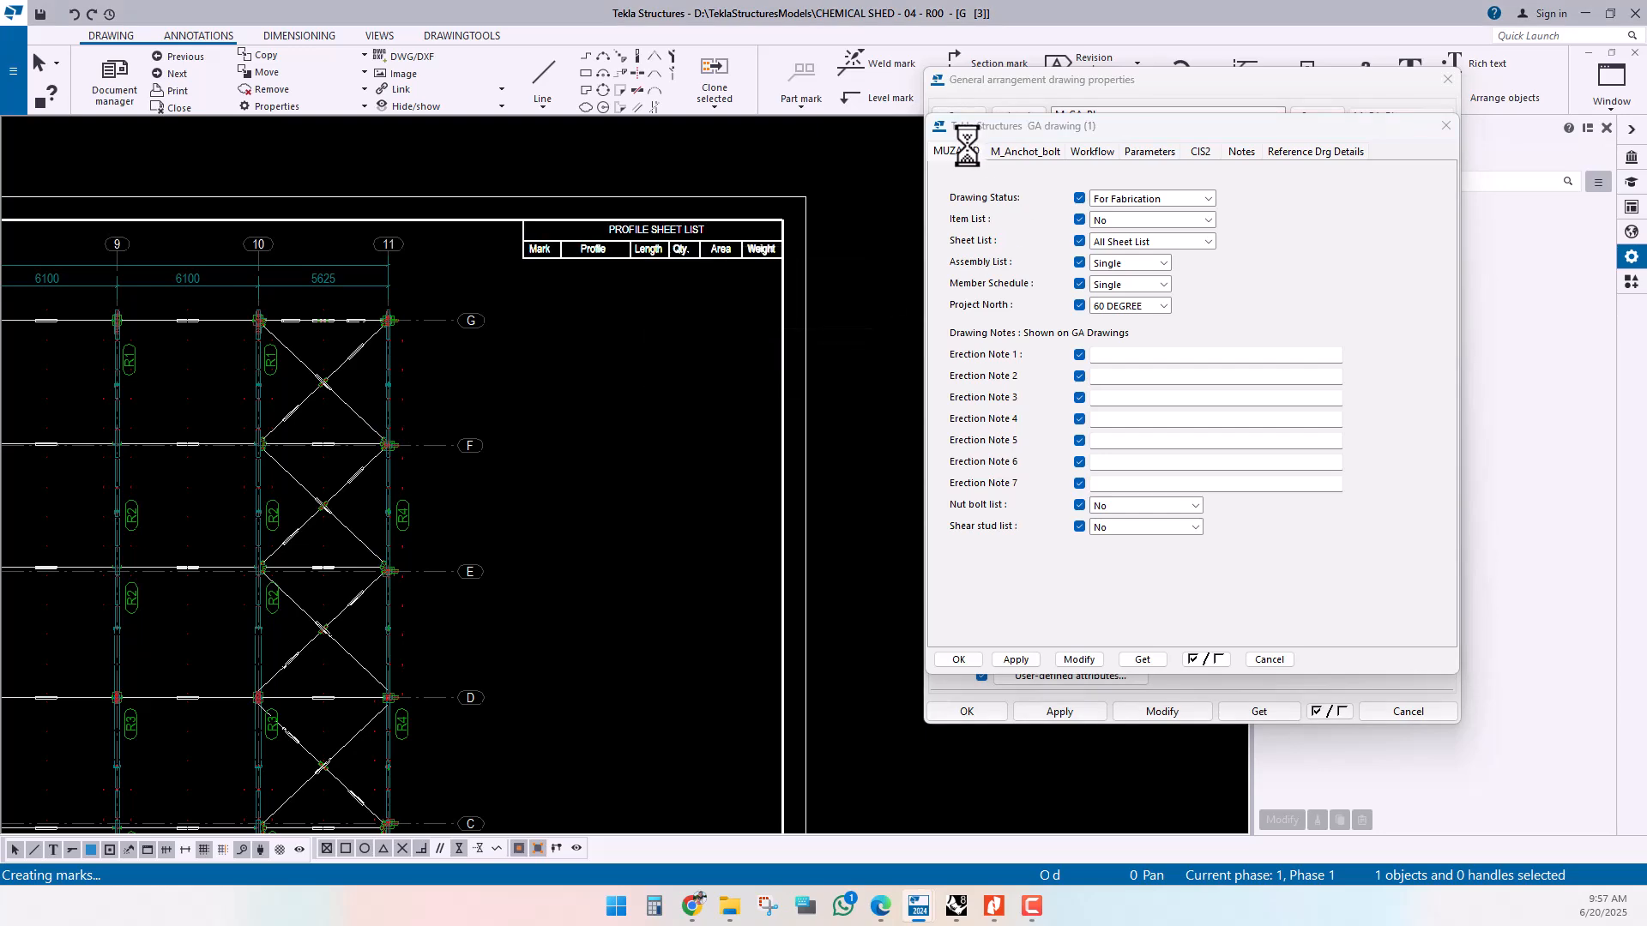
- Examine the marks of the decking, roof, side and wall sheets in the refreshed profile sheet list
scroll(705, 577, up, 1)
middle_drag(601, 553, 497, 556)
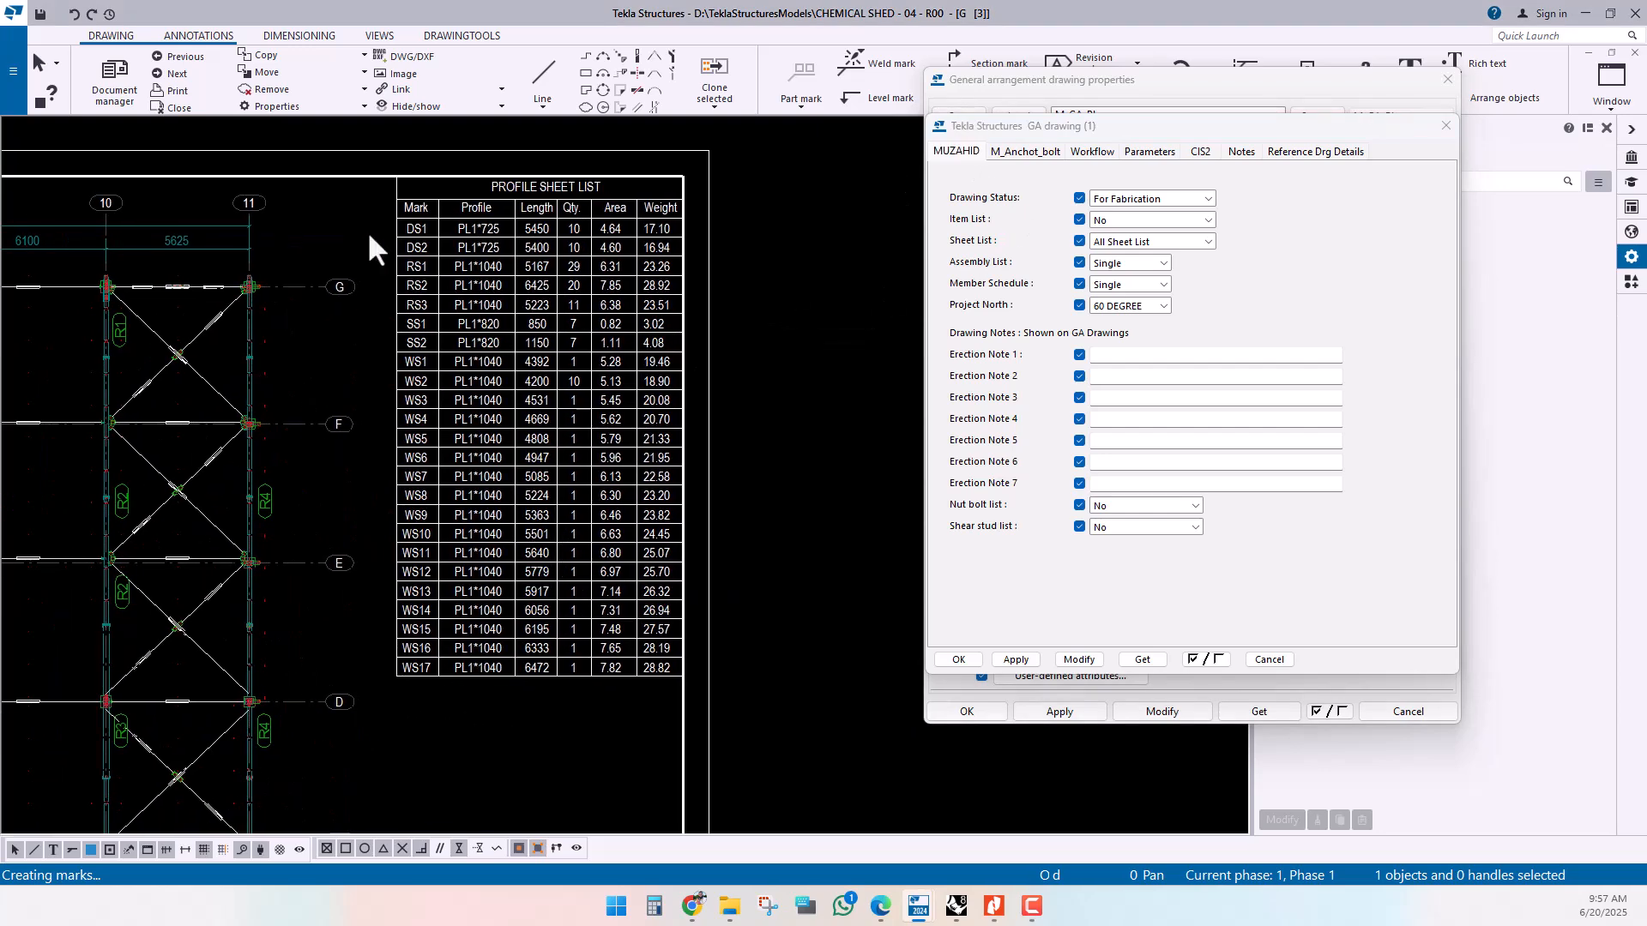
scroll(413, 227, up, 1)
scroll(415, 225, up, 1)
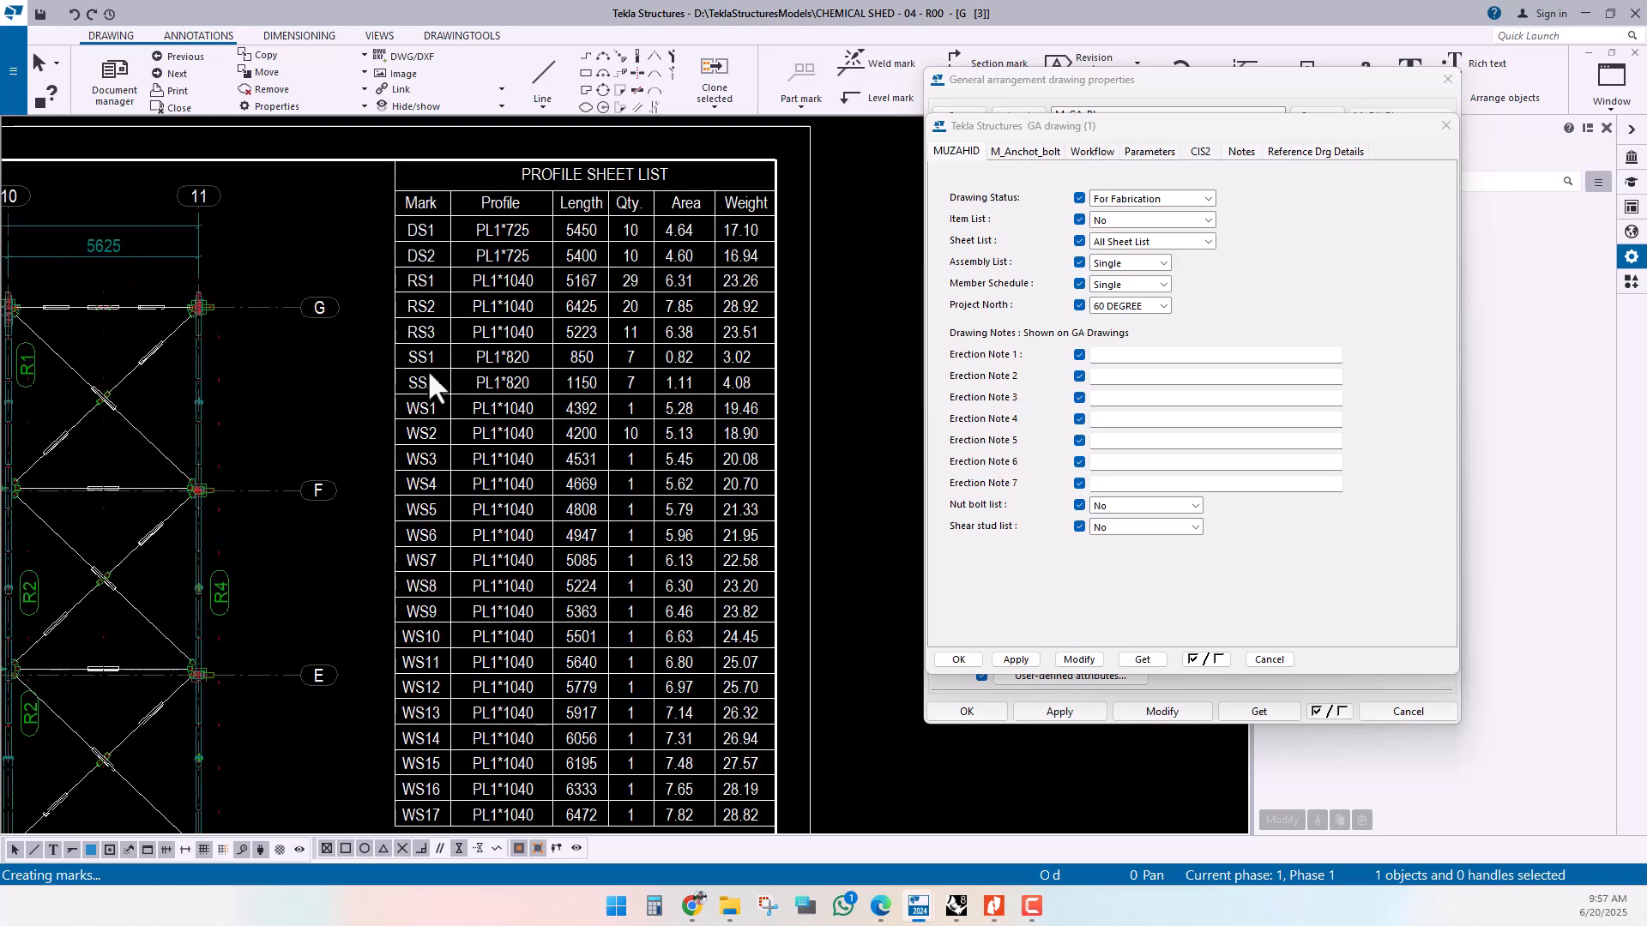
middle_drag(422, 405, 421, 354)
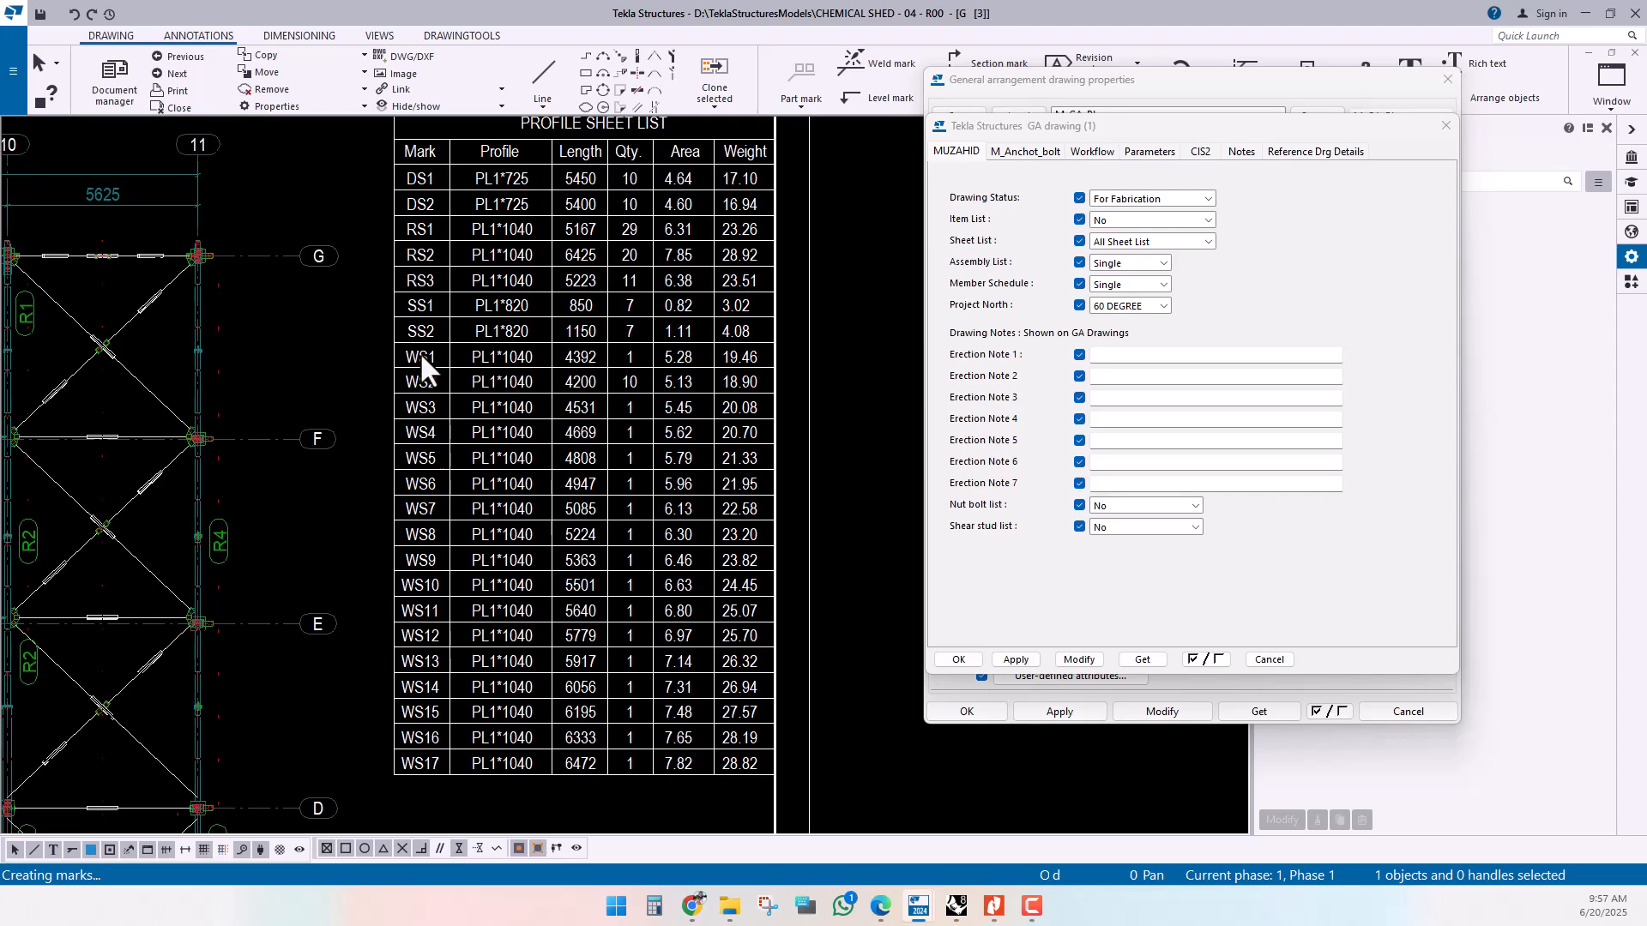
scroll(506, 482, down, 1)
middle_drag(614, 508, 631, 440)
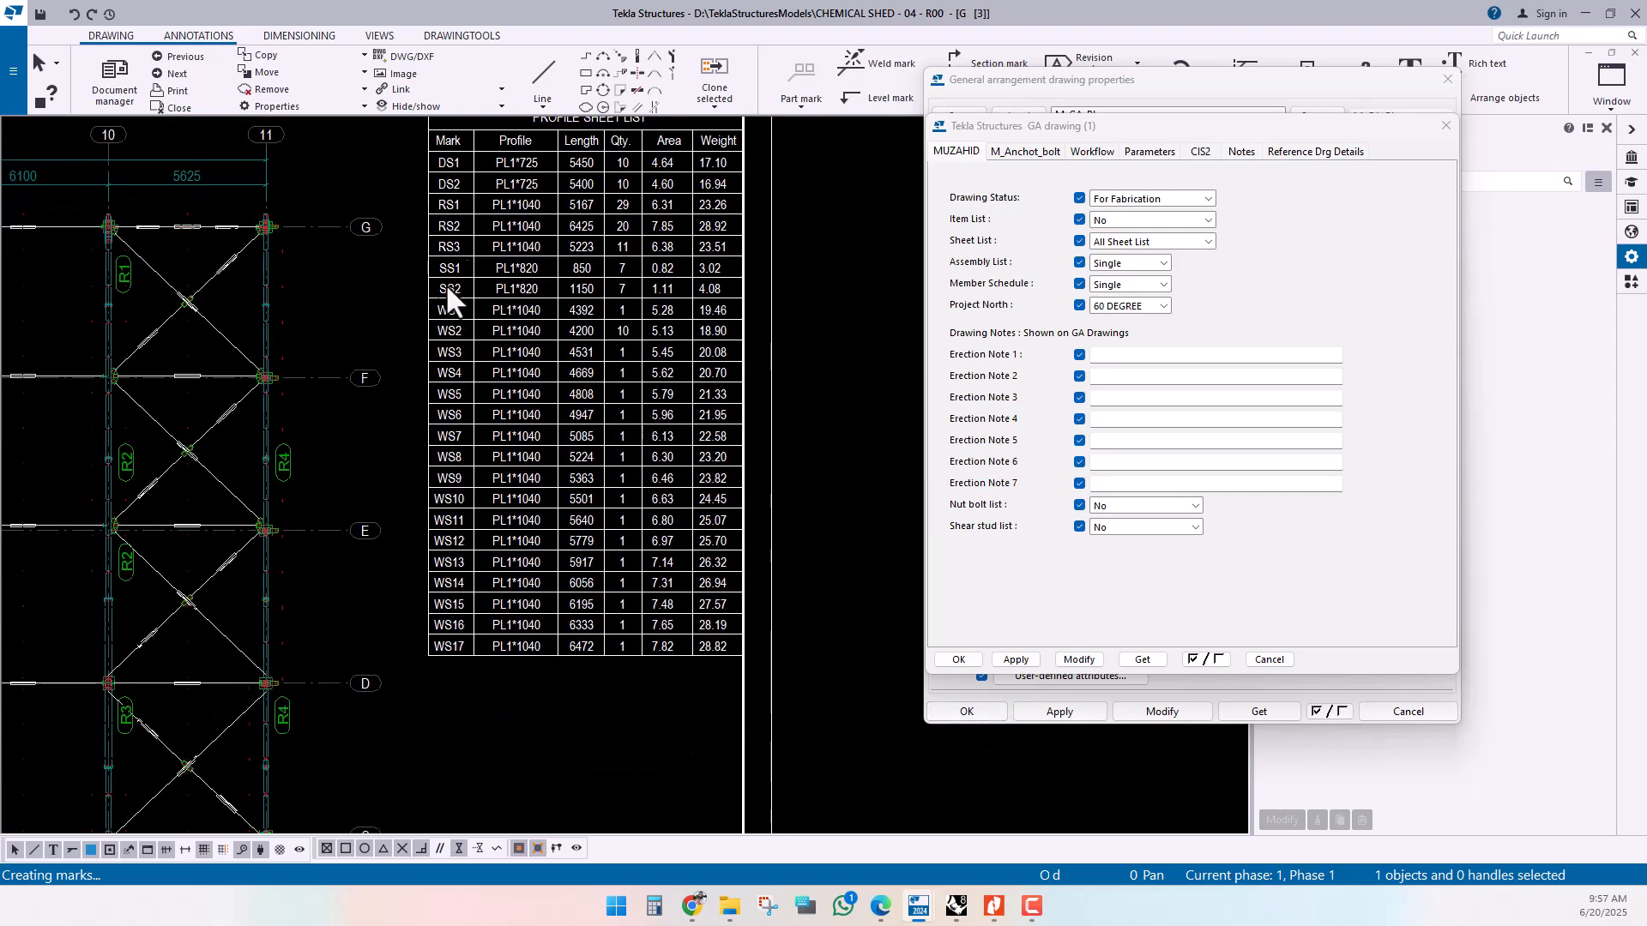
middle_drag(462, 228, 459, 247)
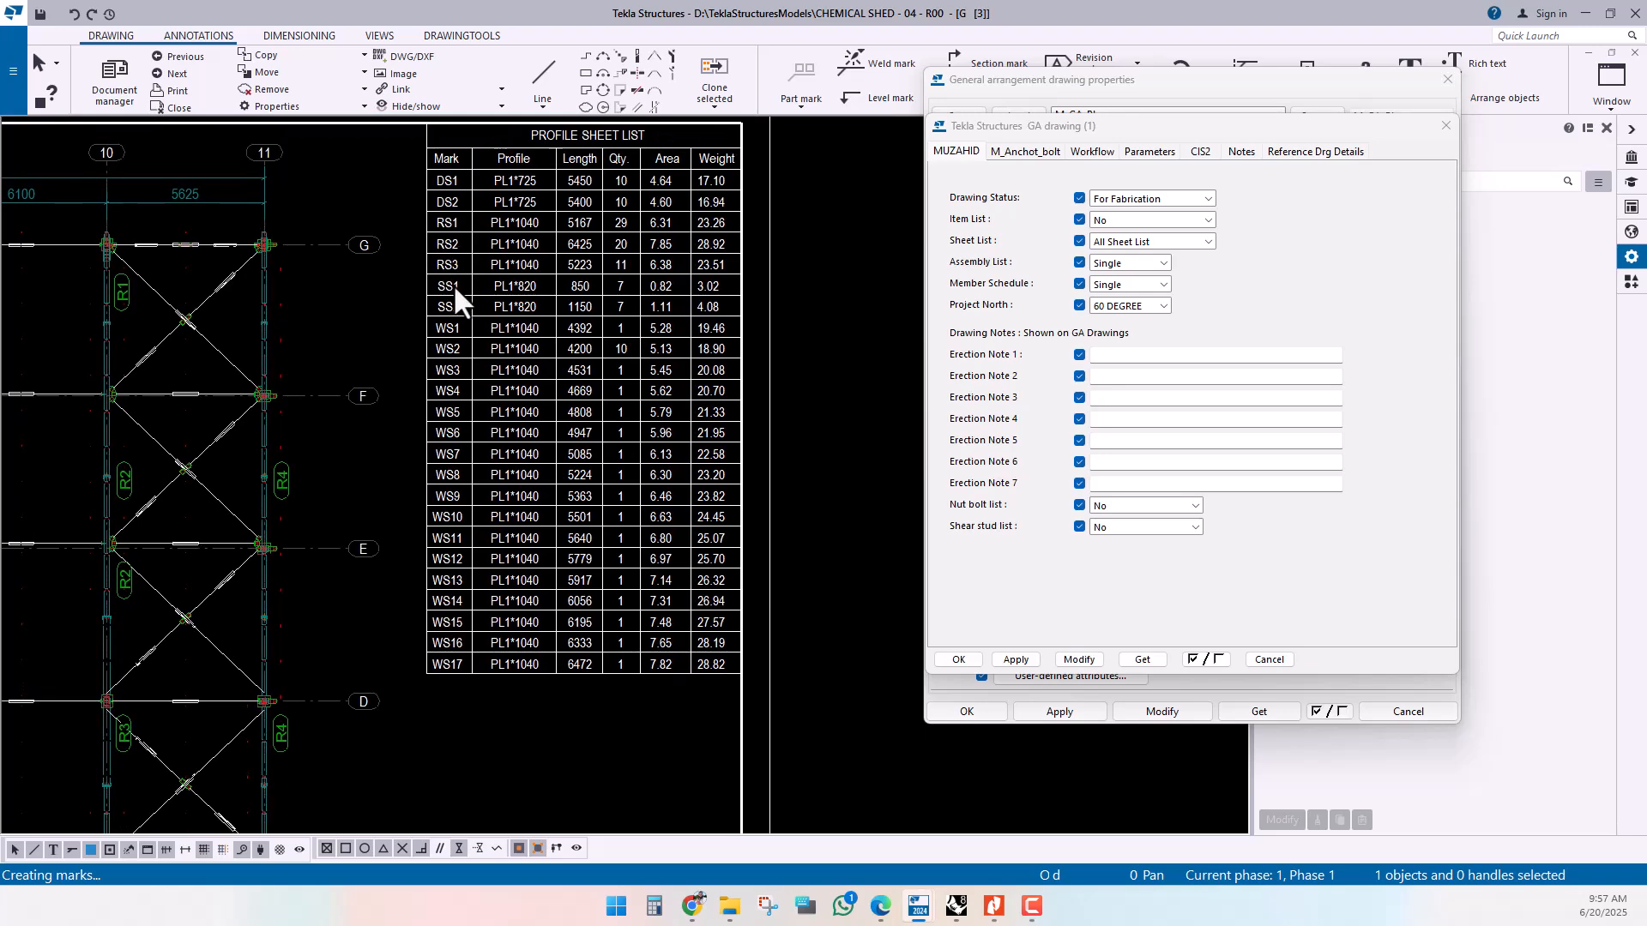
- Accept the user-defined attributes and add a drawing filter for Part Prefix Does not equal DS RS WS, modifying the drawing with it
click(959, 660)
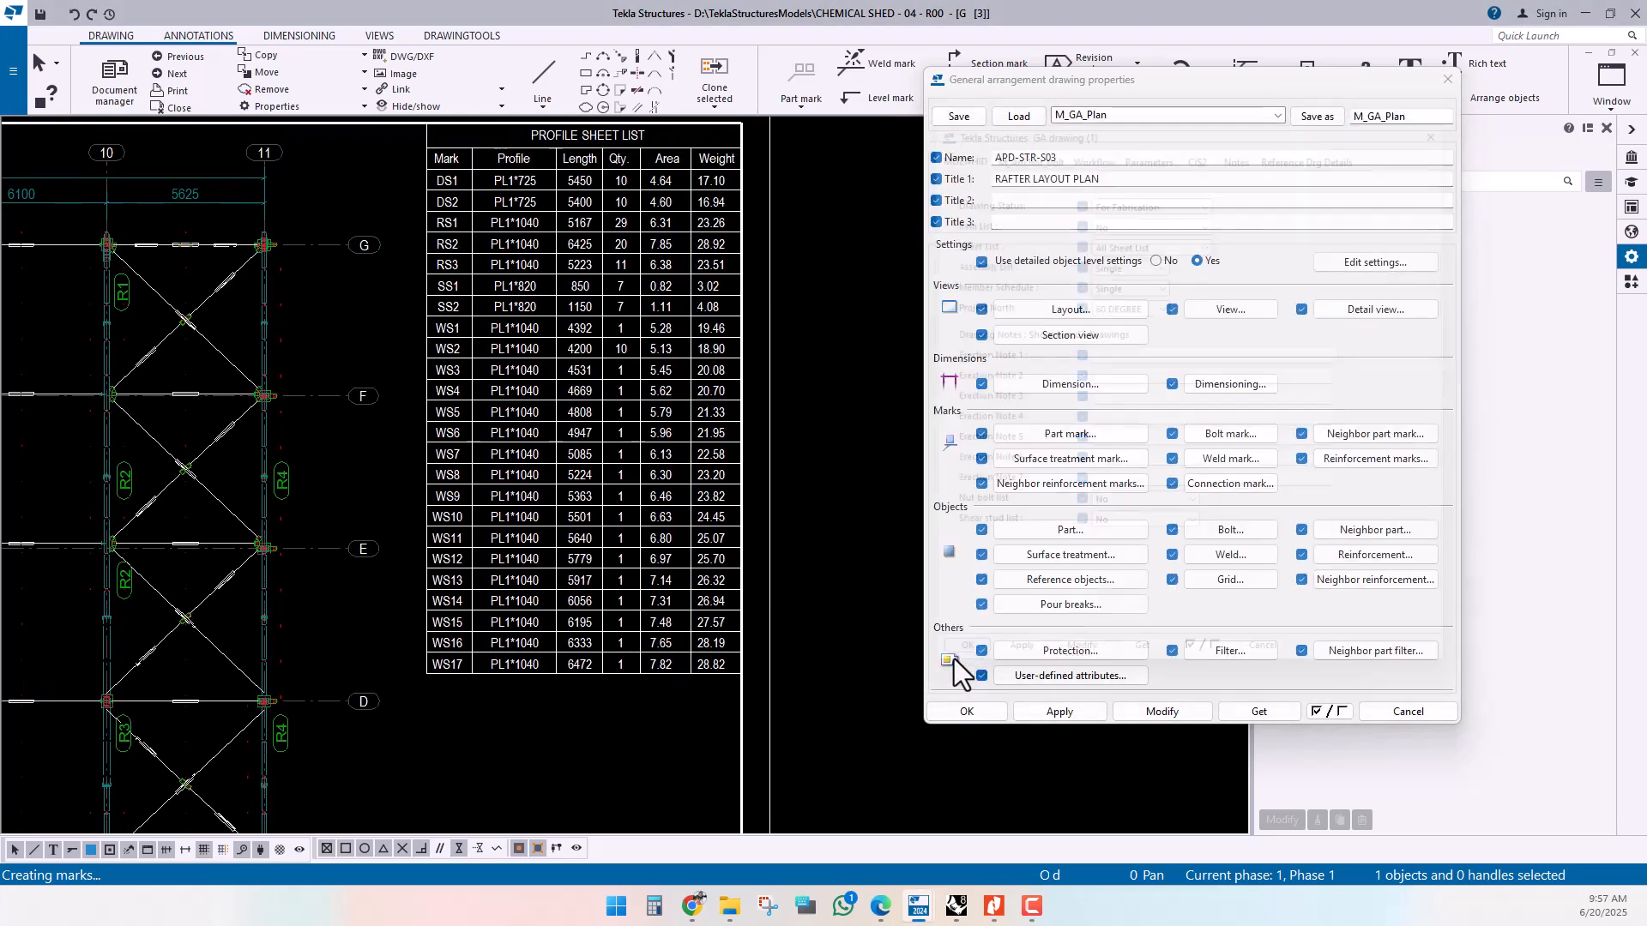
click(1232, 655)
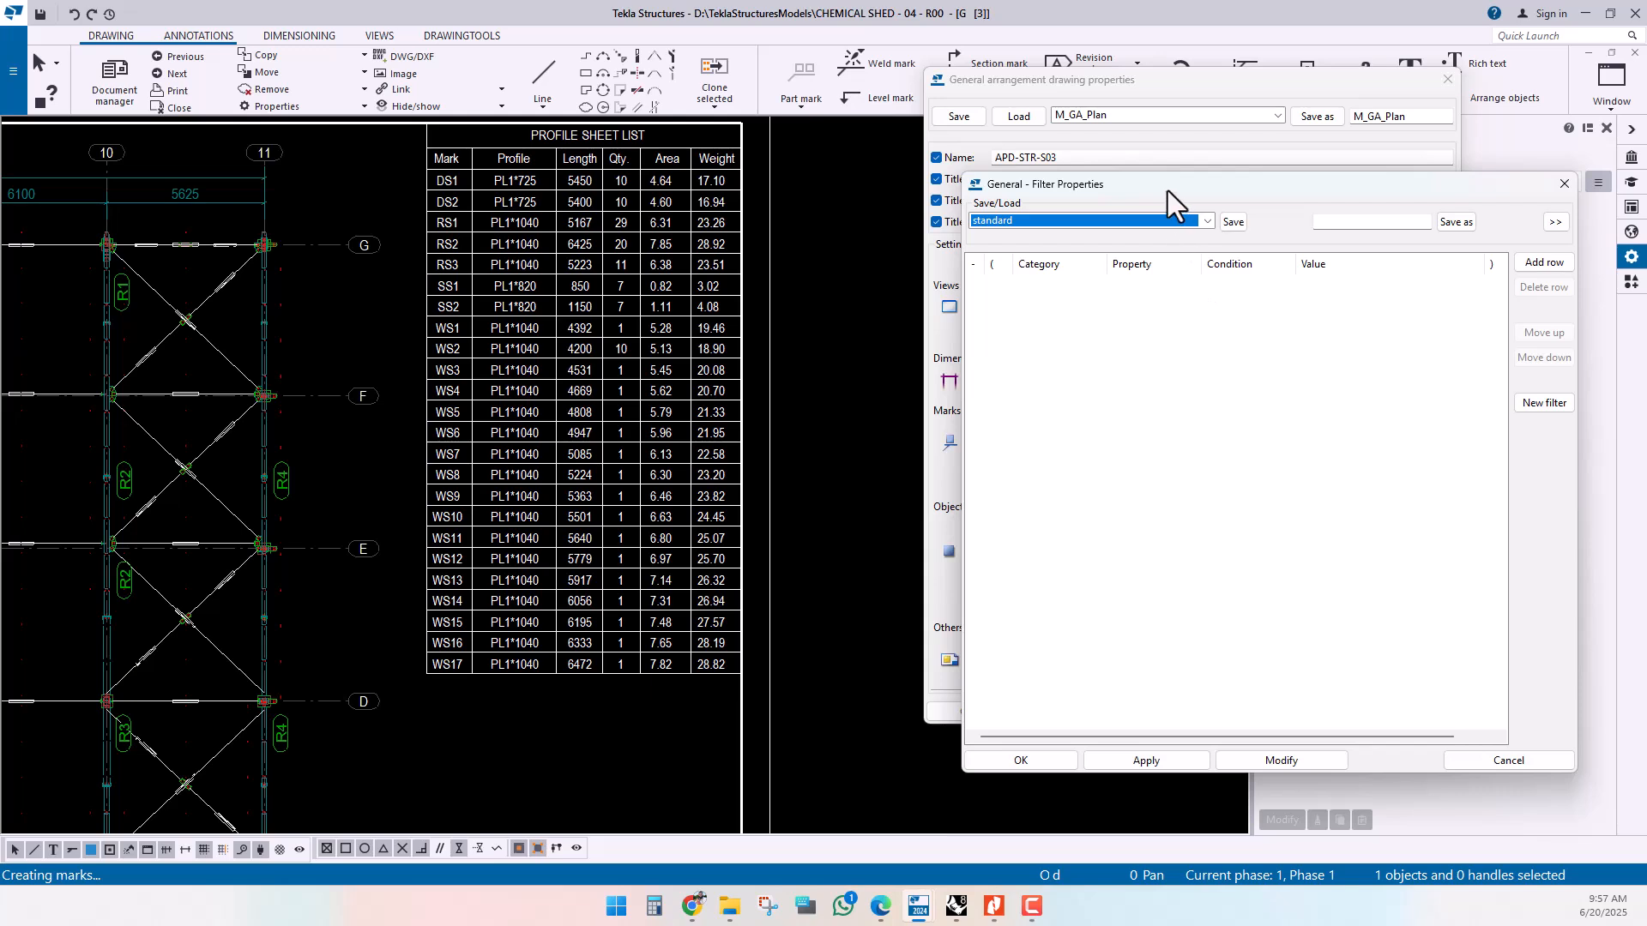
drag(1170, 190, 1103, 170)
click(1479, 244)
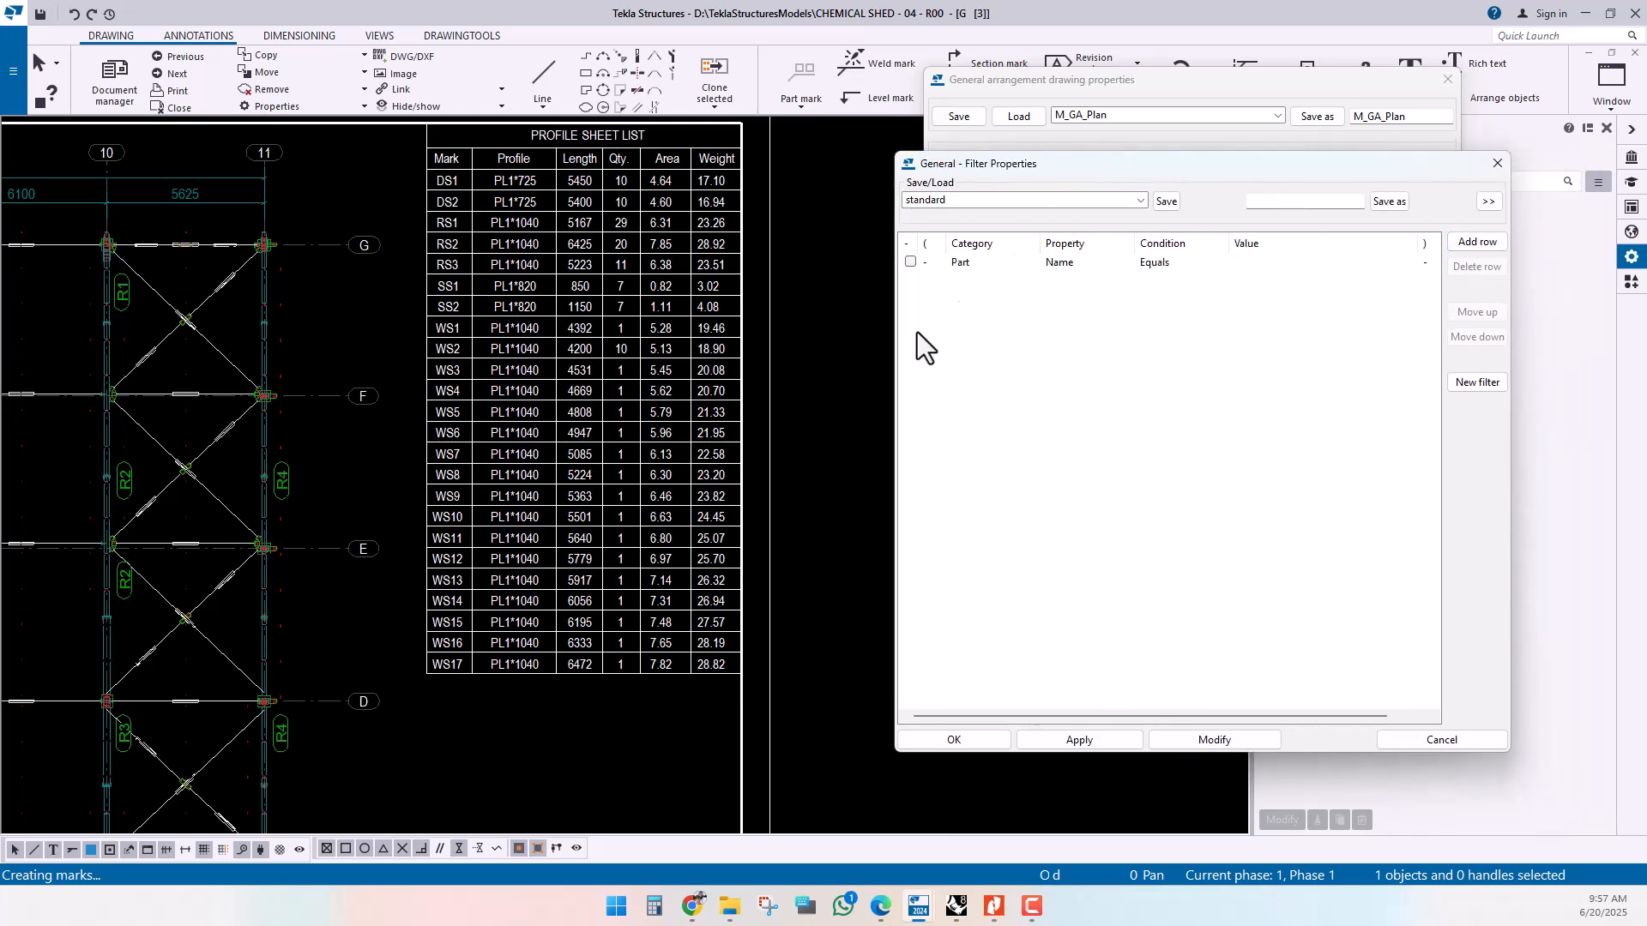
click(1087, 267)
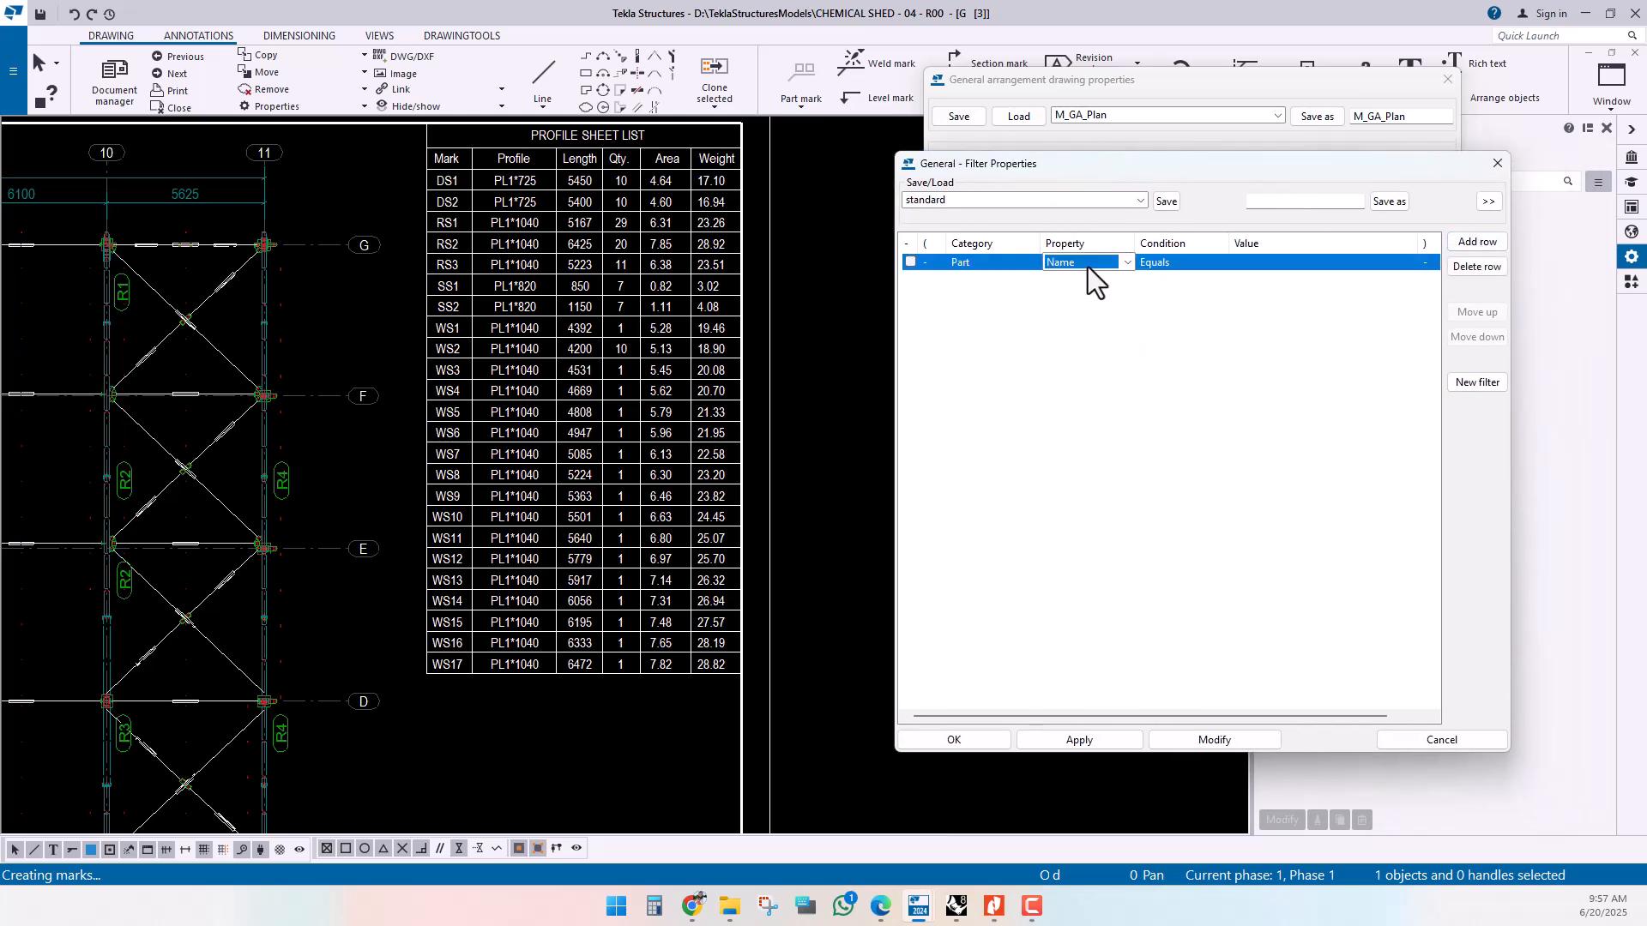
click(1088, 265)
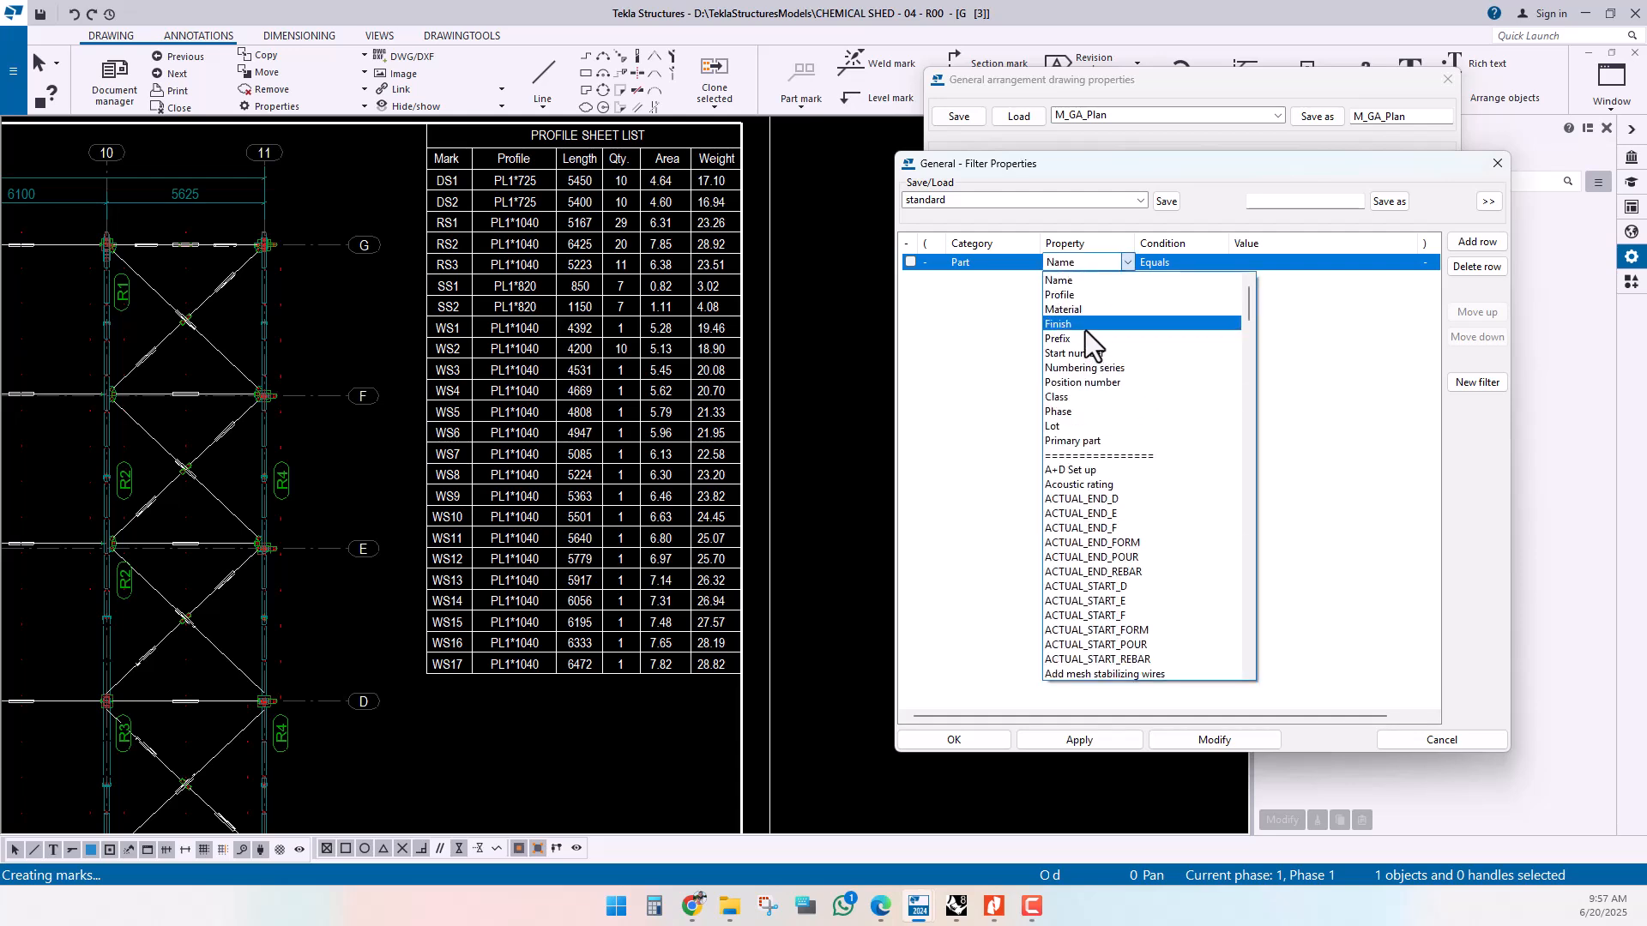
click(1077, 337)
click(1160, 265)
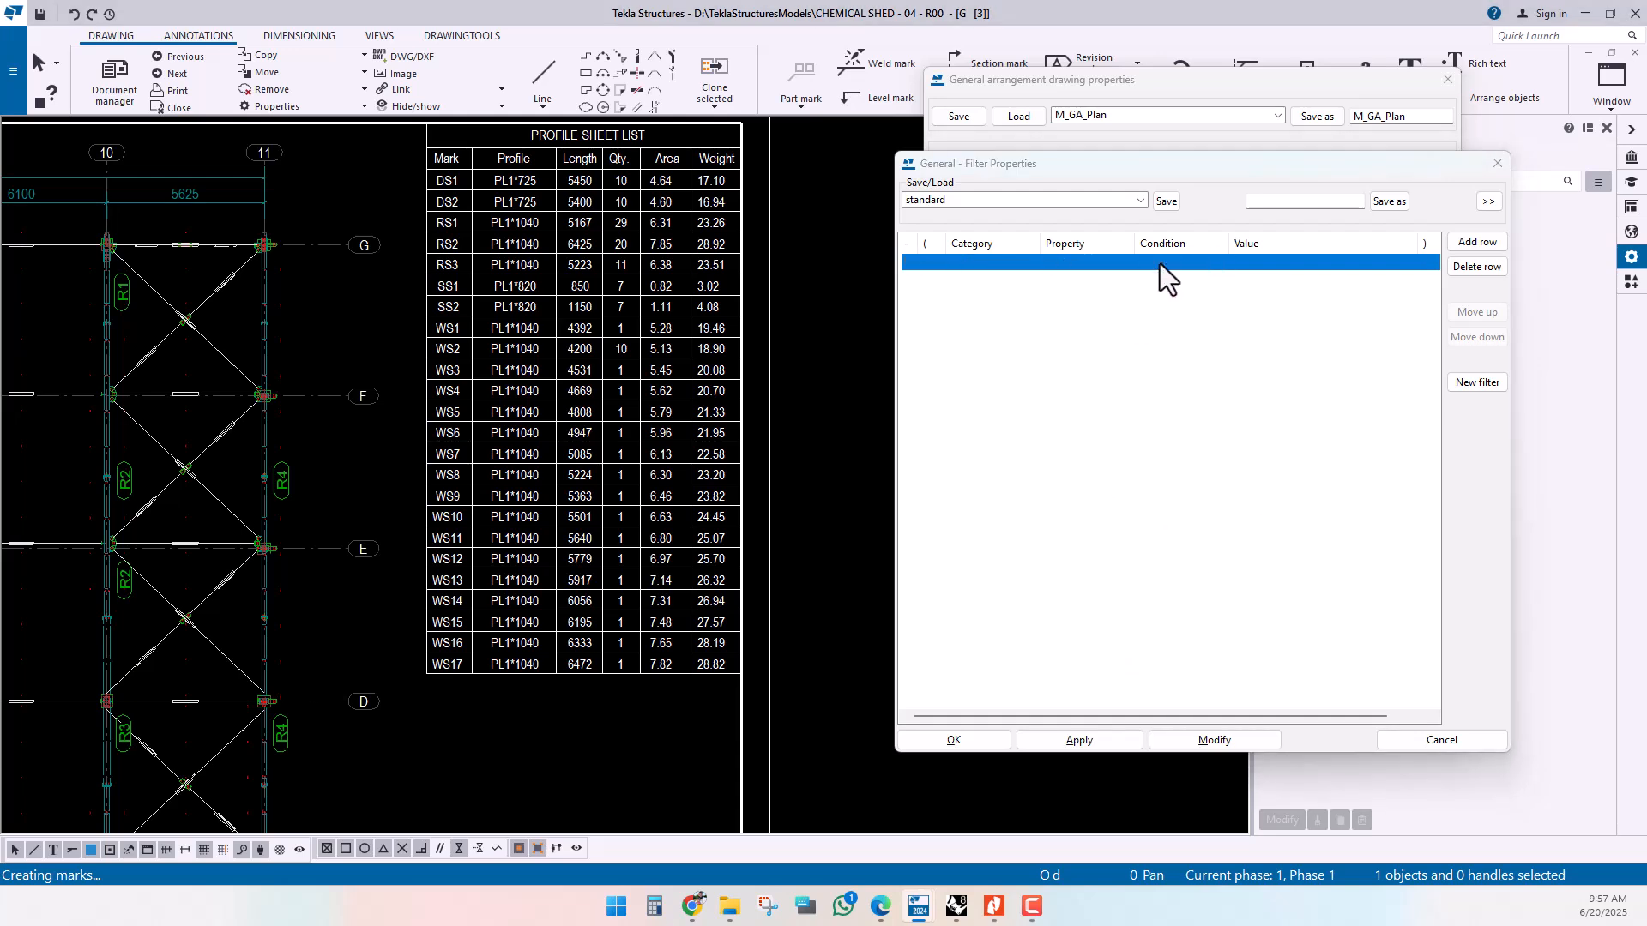
click(1318, 264)
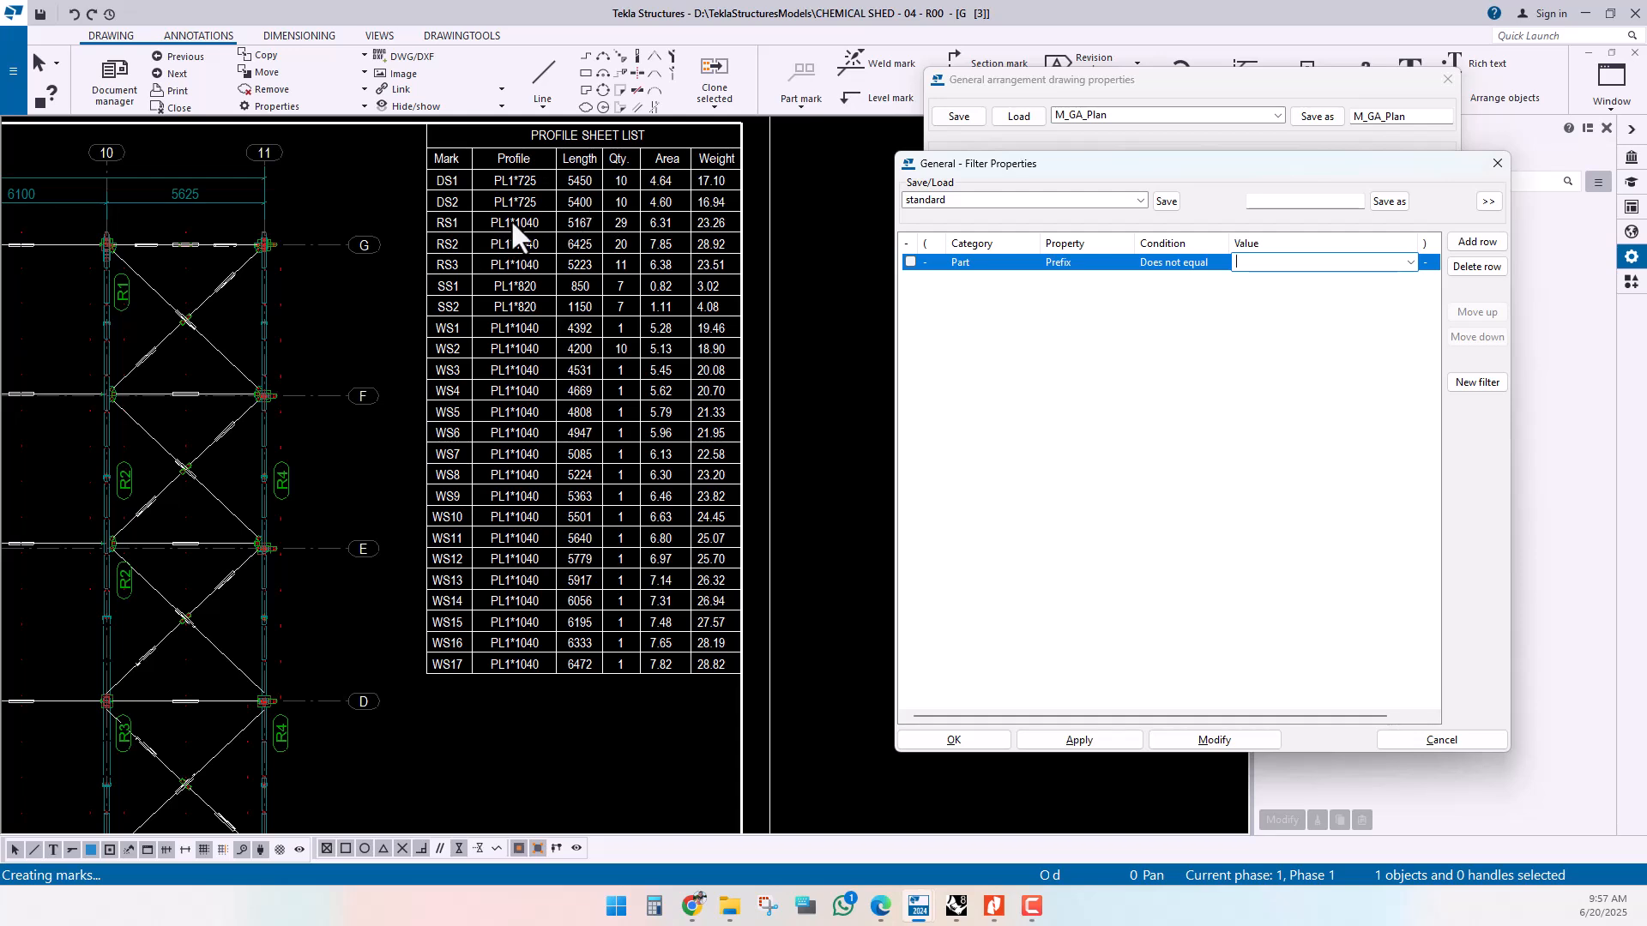
text(DS RS WS)
click(1214, 740)
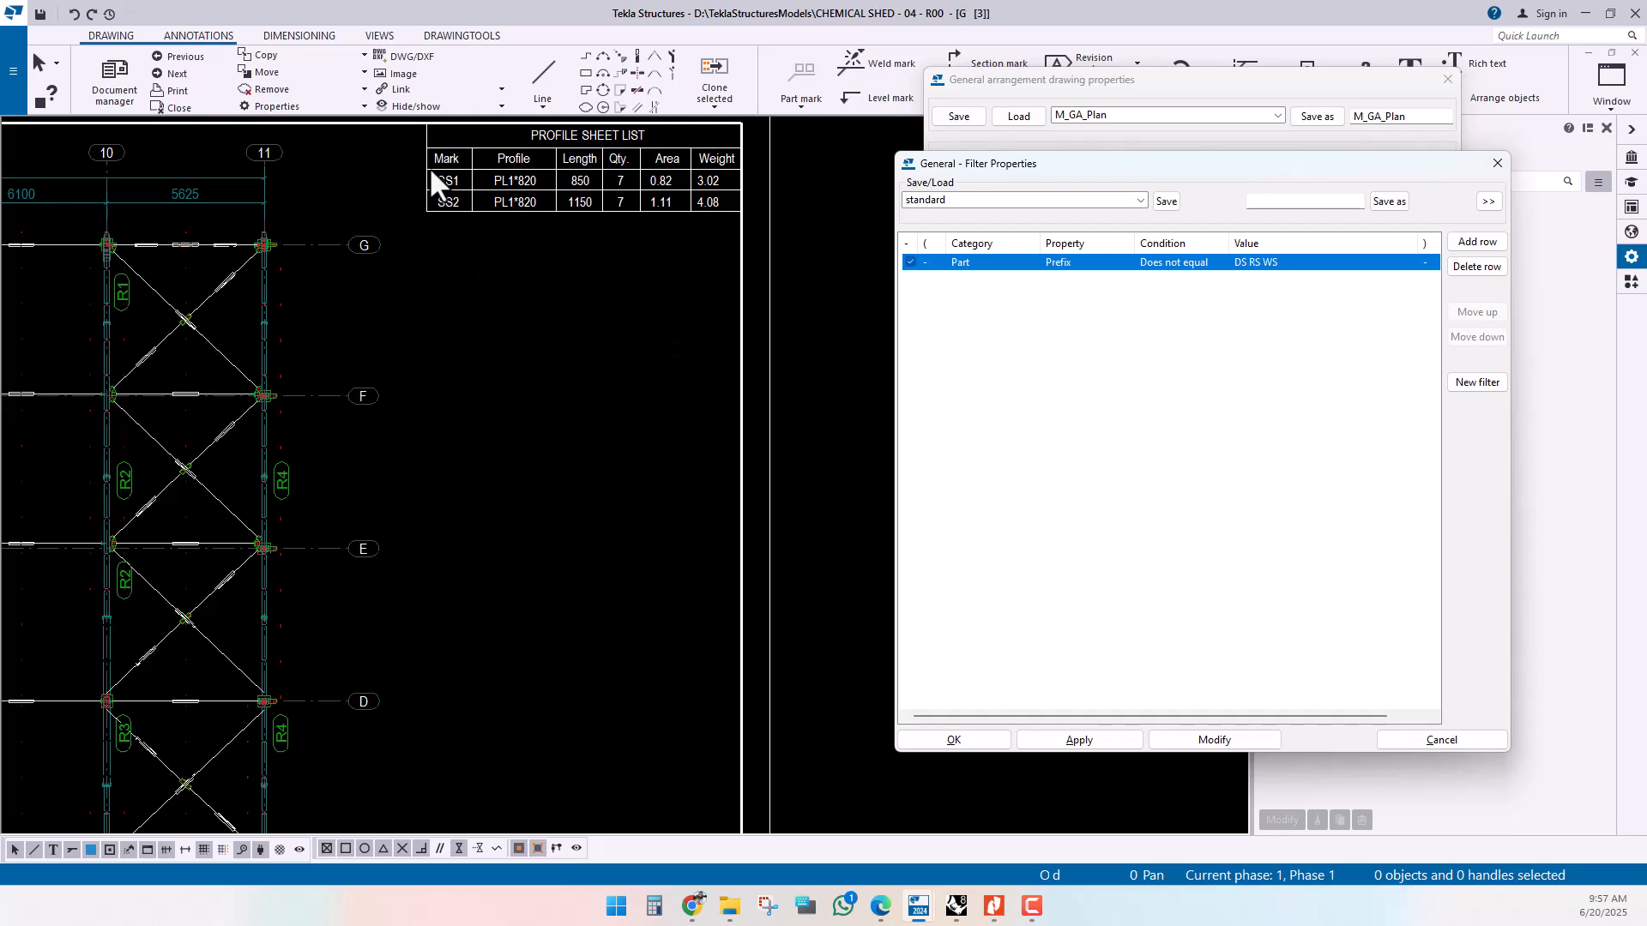
- Check the filtered profile sheet list and close the filter and drawing properties with their settings accepted
scroll(435, 163, up, 1)
middle_drag(575, 281, 607, 355)
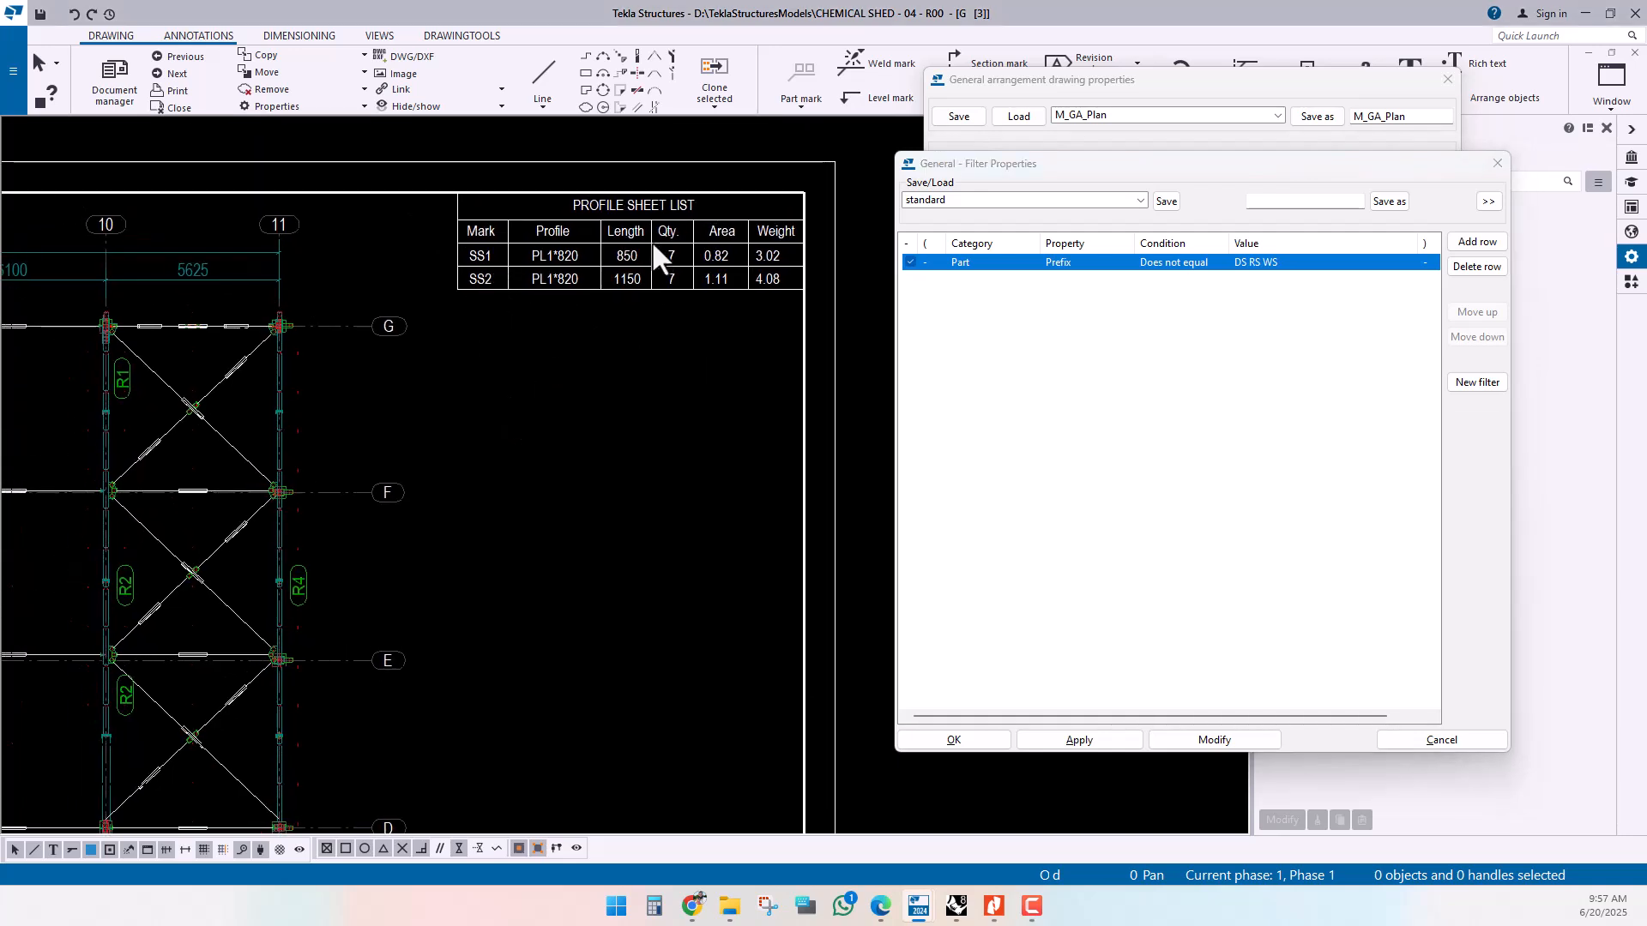
scroll(634, 262, down, 1)
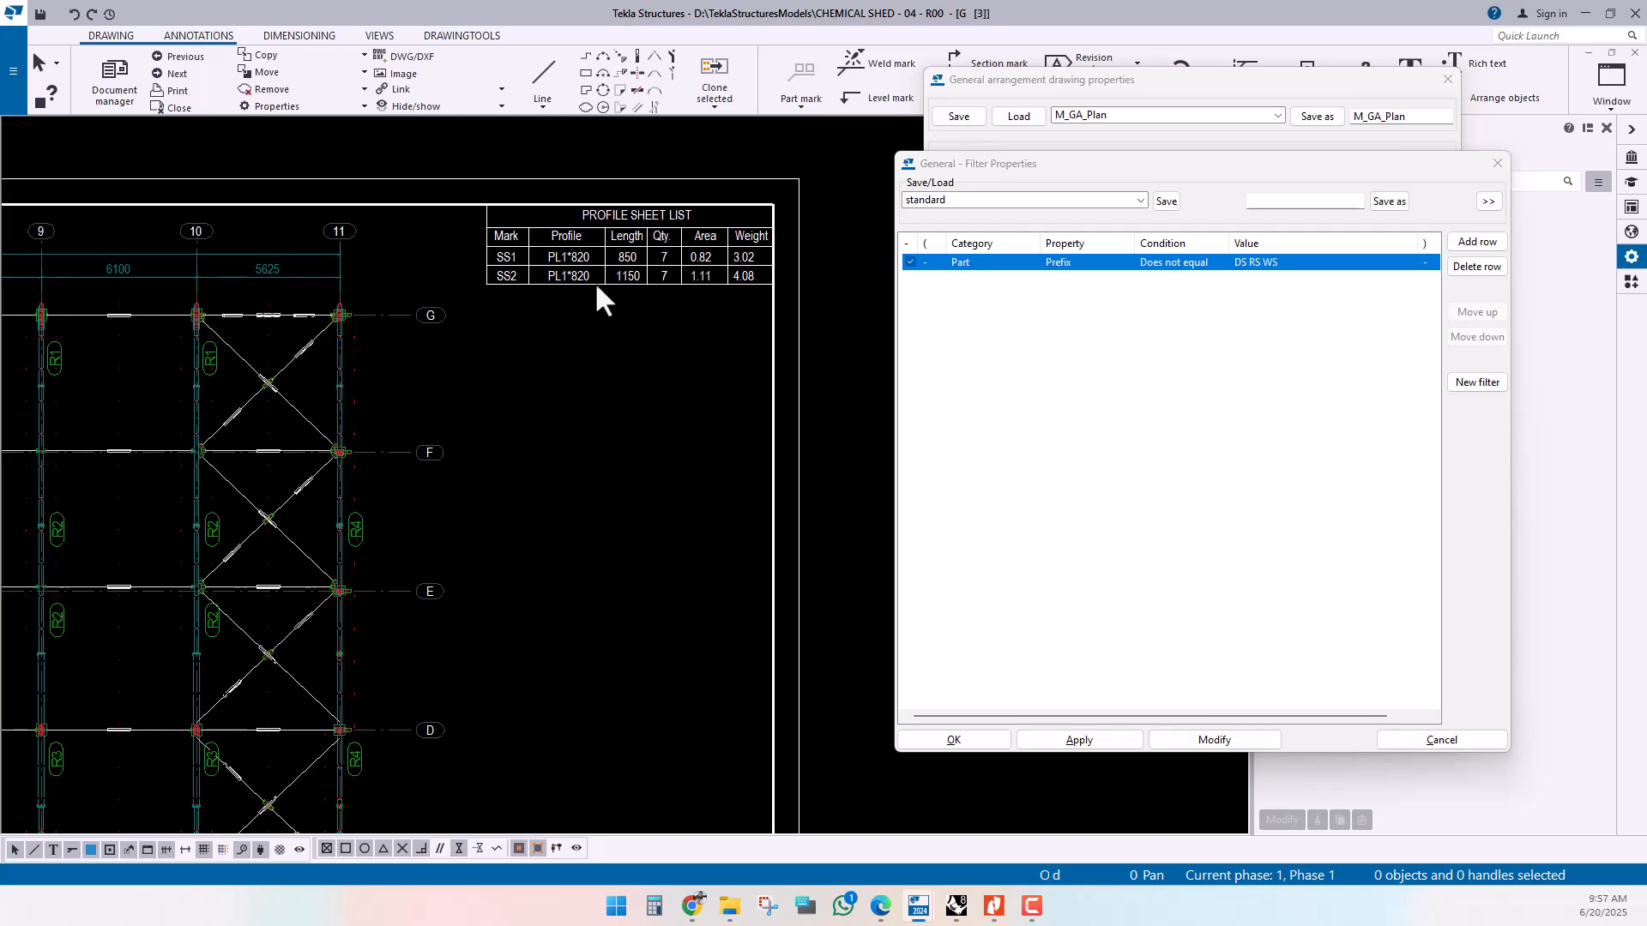
scroll(618, 257, down, 1)
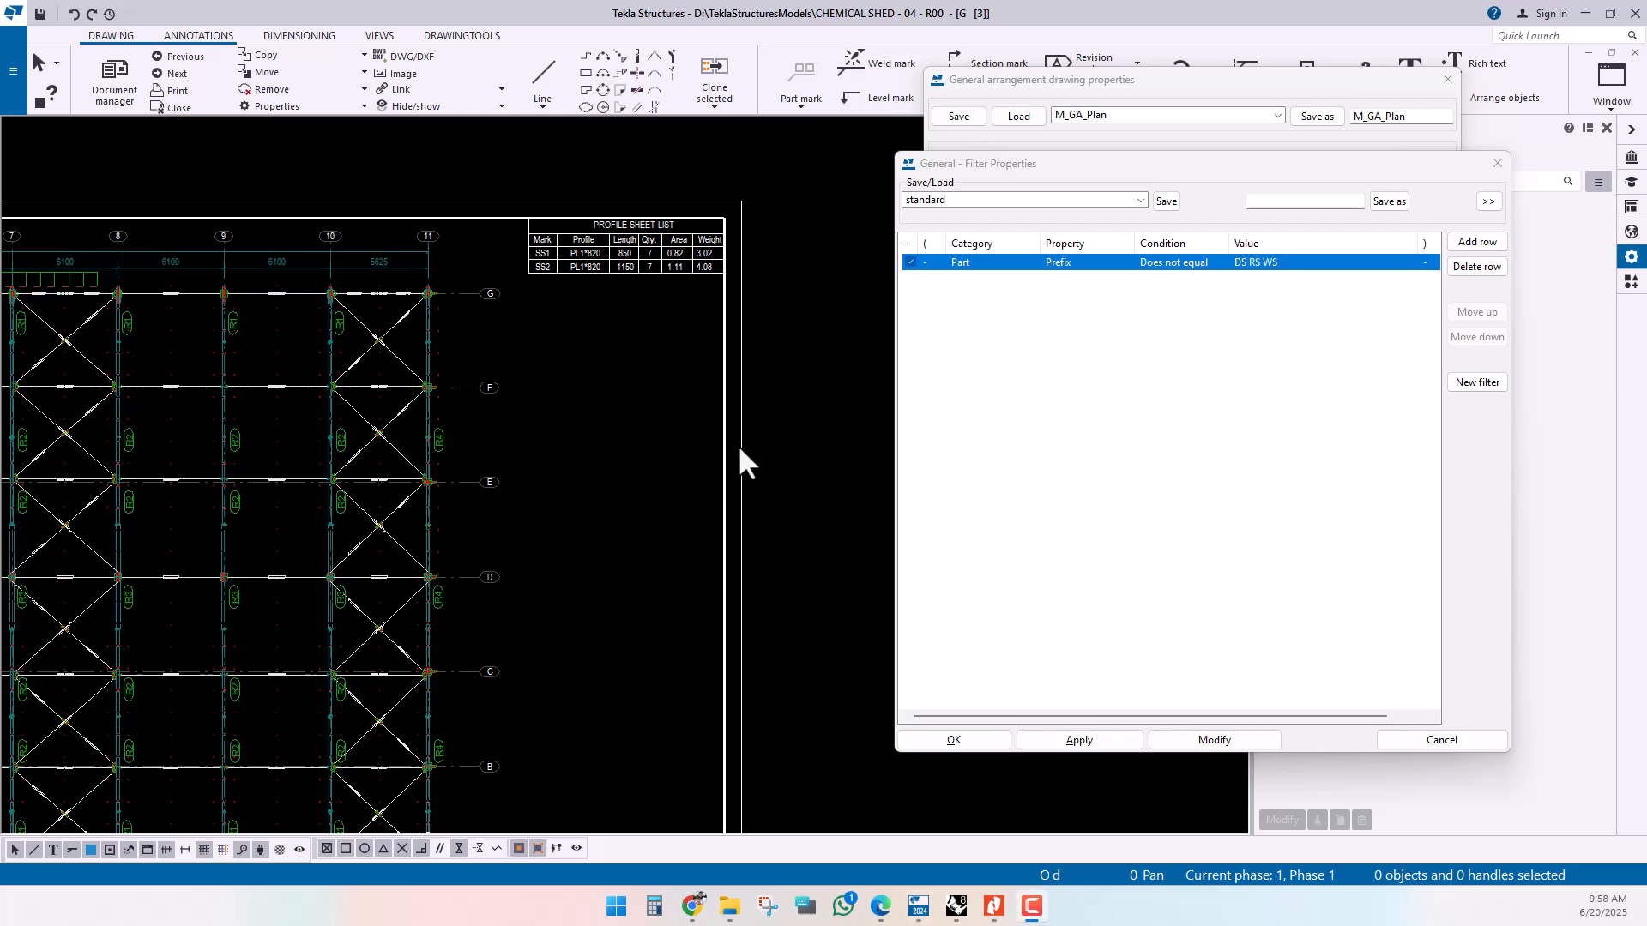
scroll(671, 193, up, 2)
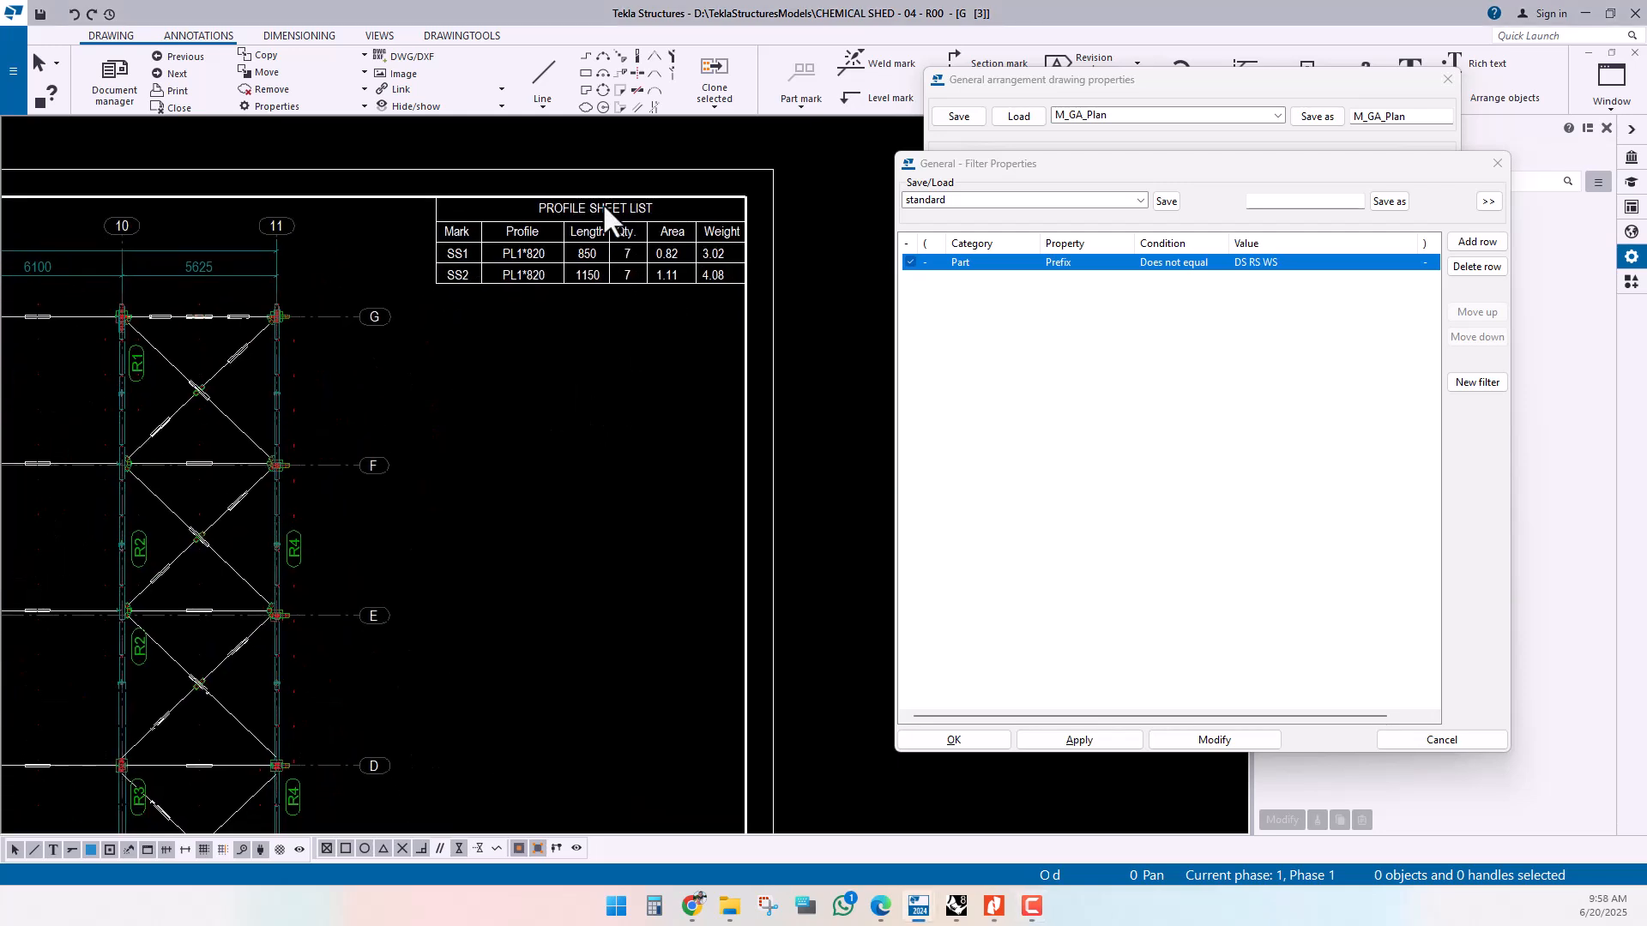
click(995, 740)
click(971, 715)
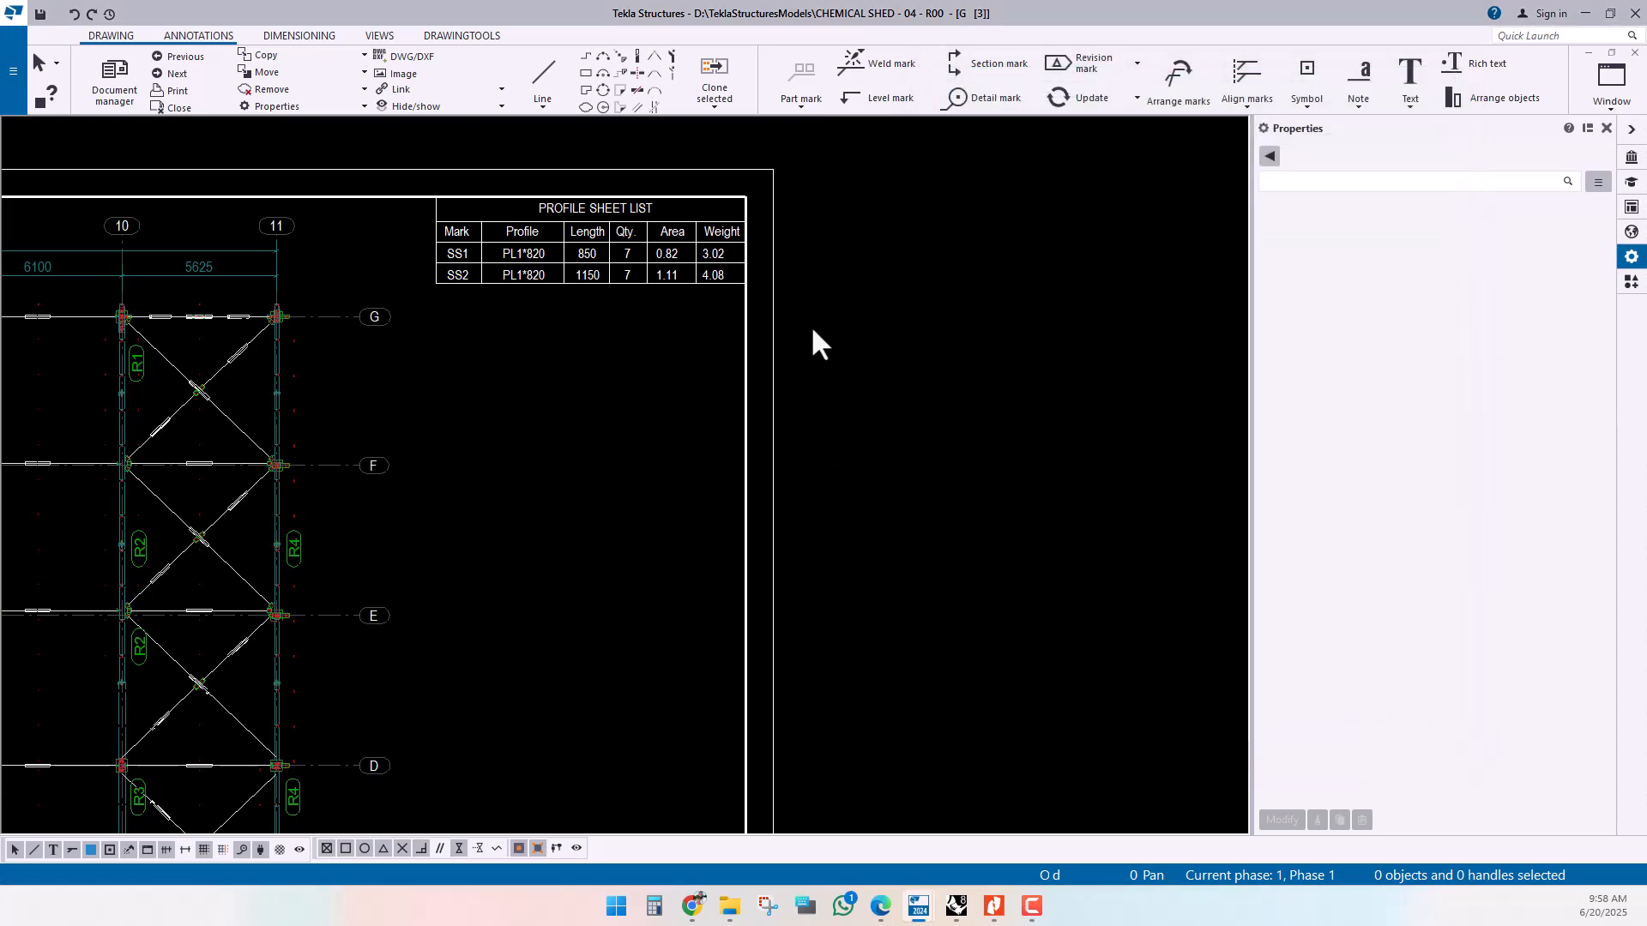
- Open the profile sheet list template in Template Editor and examine the rule in the RoofSheet row's properties
right_click(580, 232)
click(637, 337)
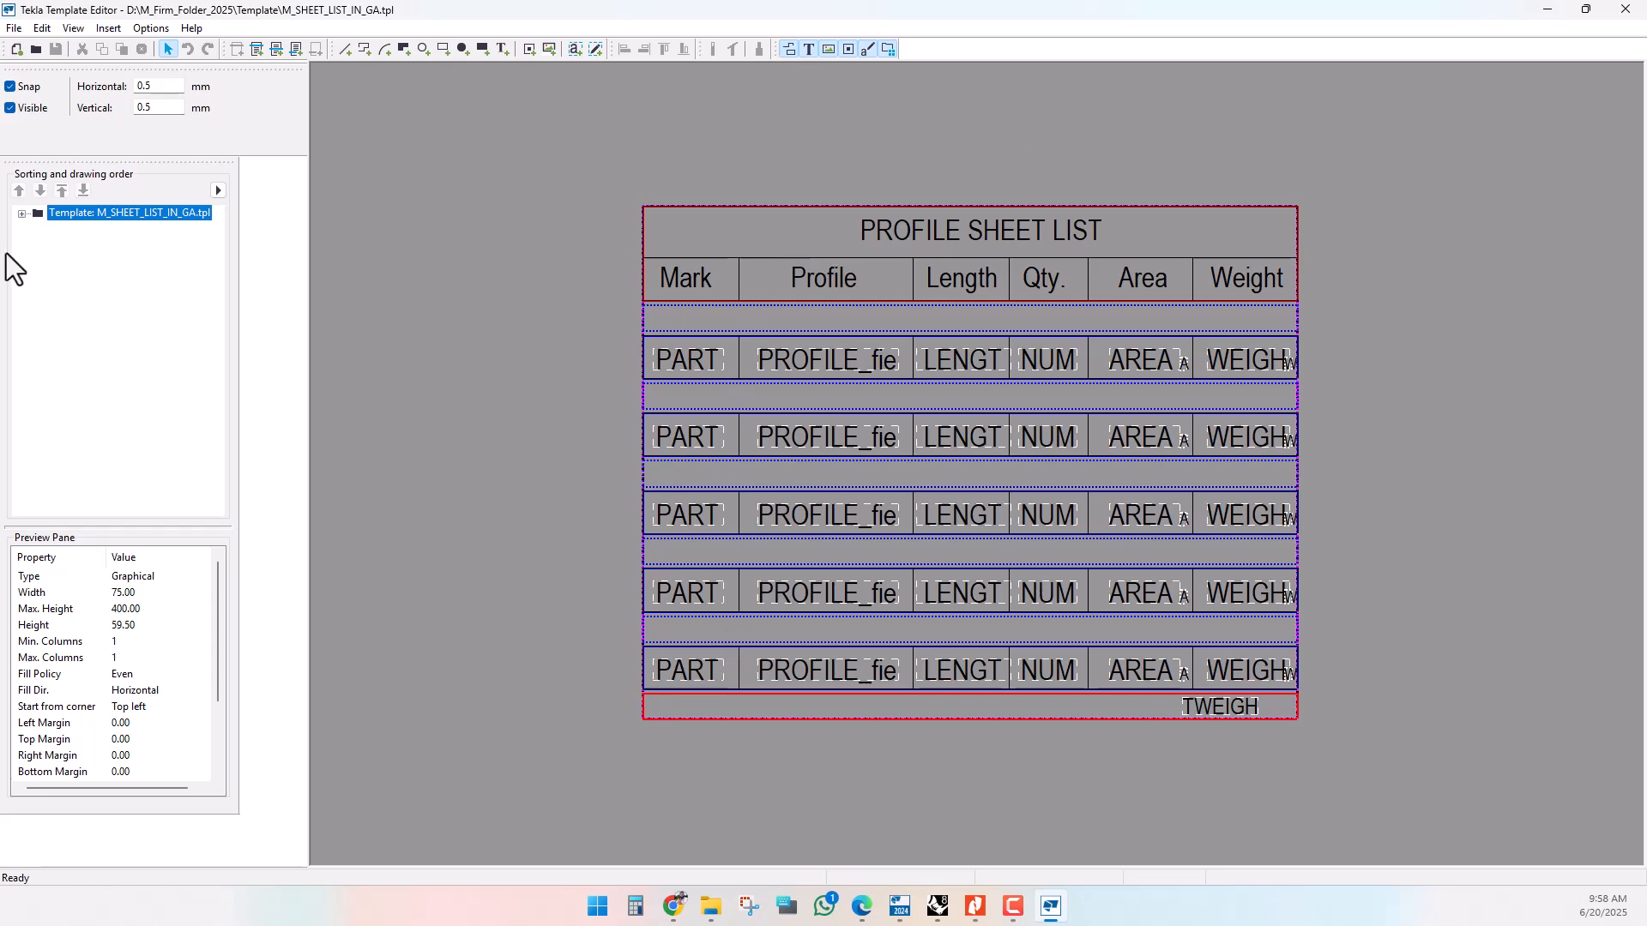
click(22, 213)
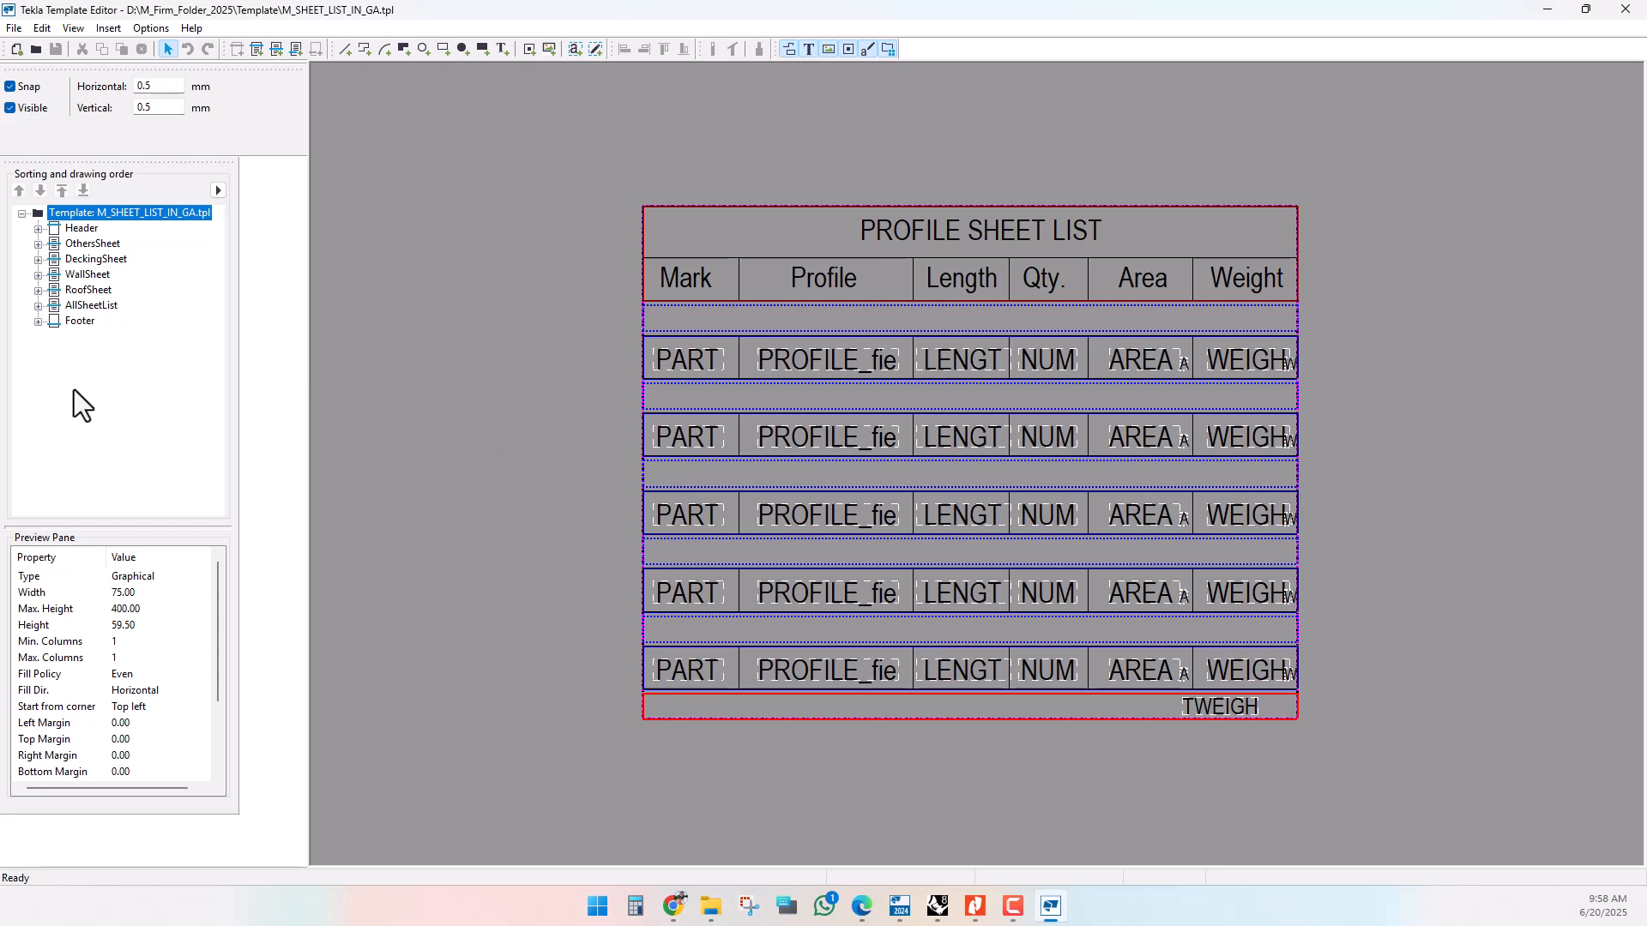
double_click(89, 292)
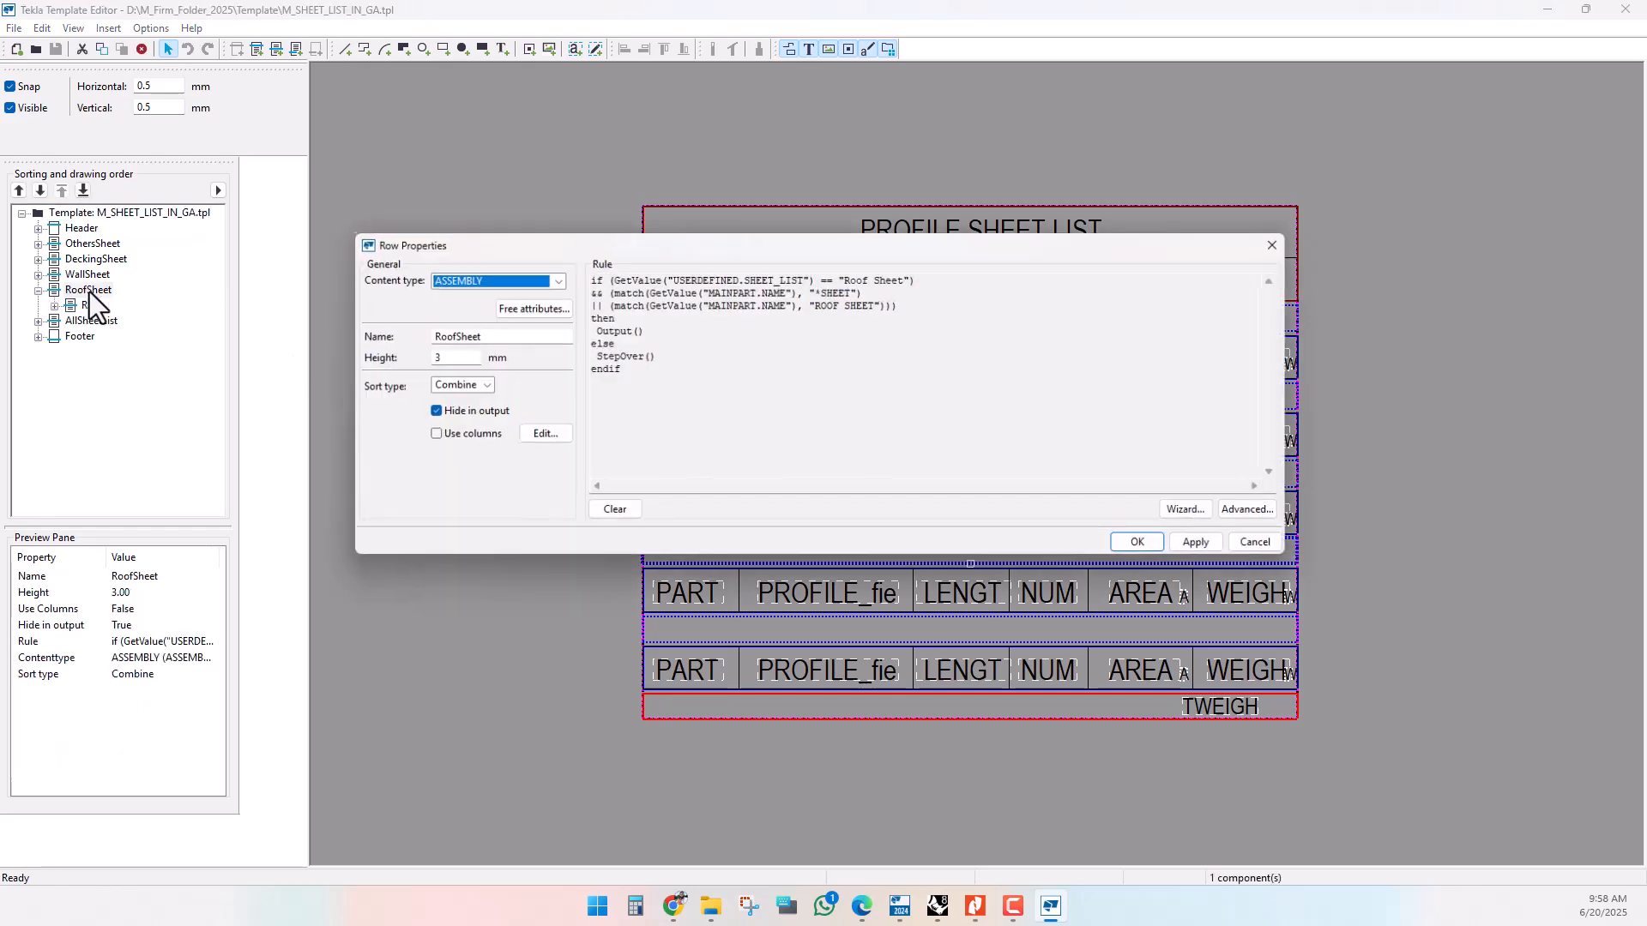
drag(841, 249, 870, 166)
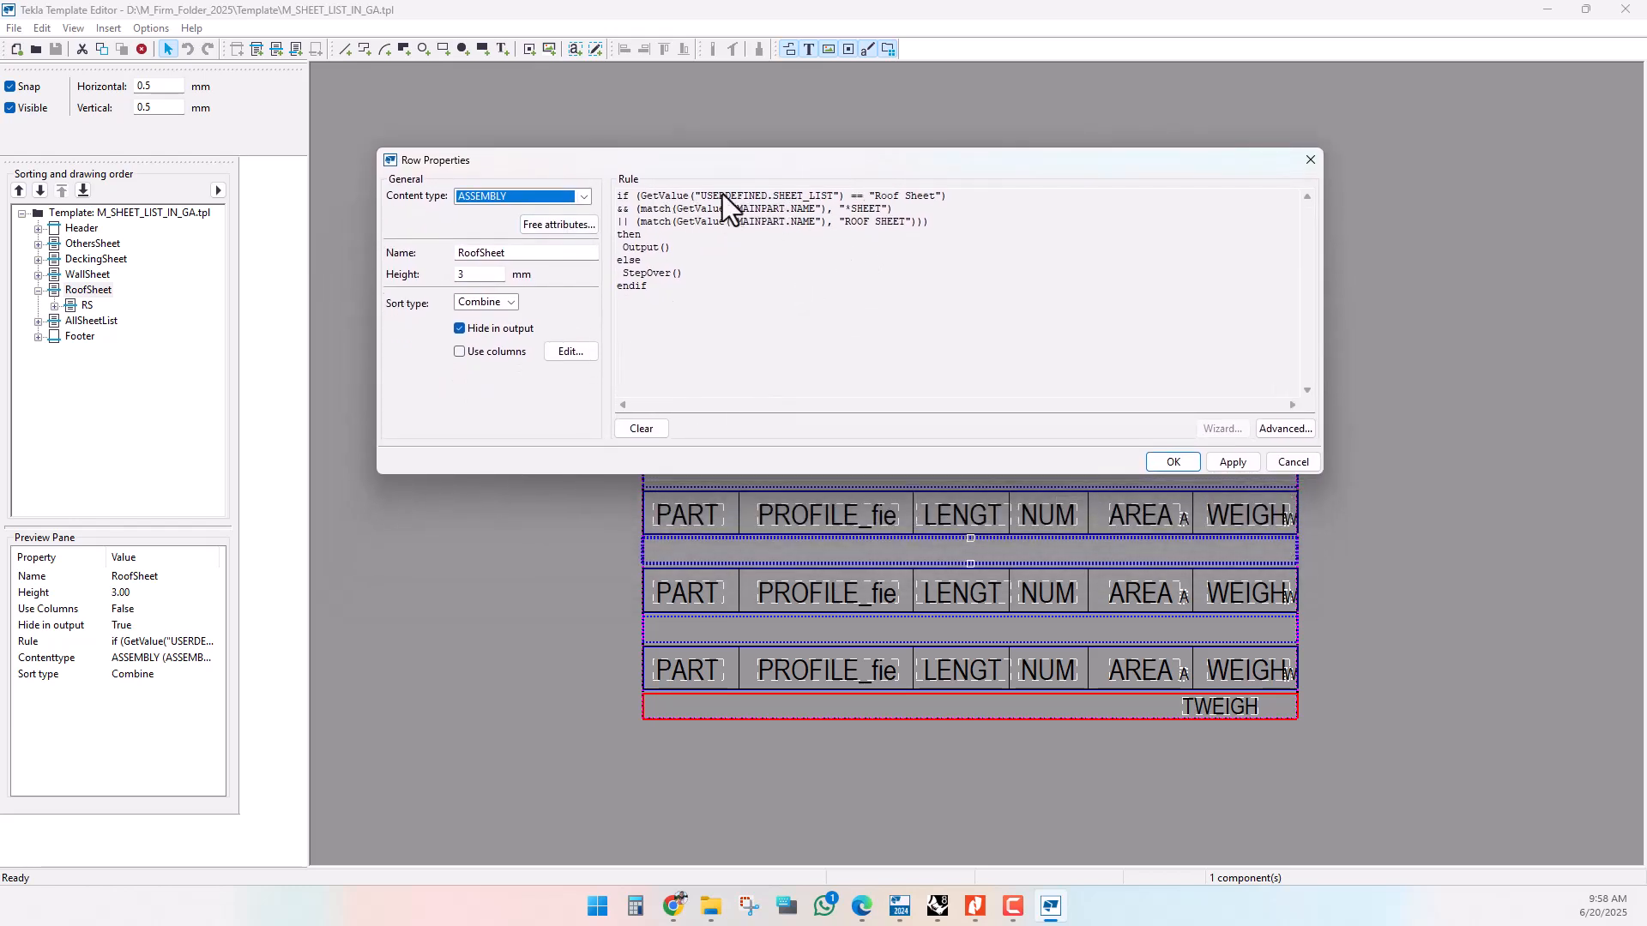
drag(721, 158, 709, 138)
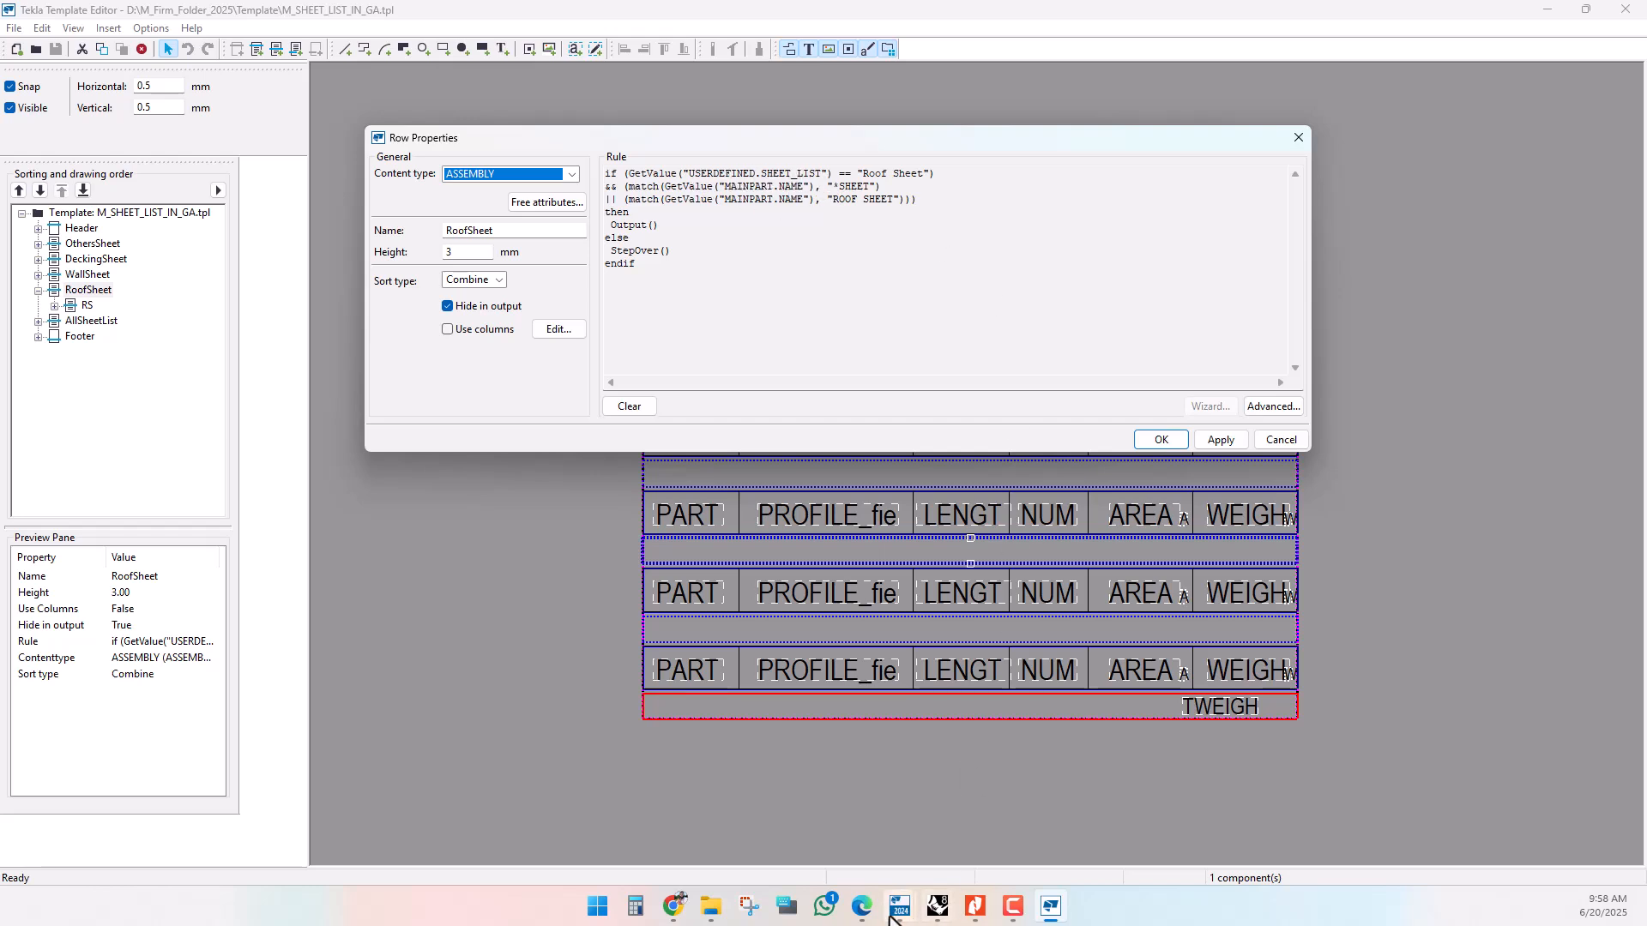
- Switch back to Tekla Structures, open the drawing's user-defined attributes and move that dialog clear of the drawing properties
mouse_move(938, 906)
click(986, 807)
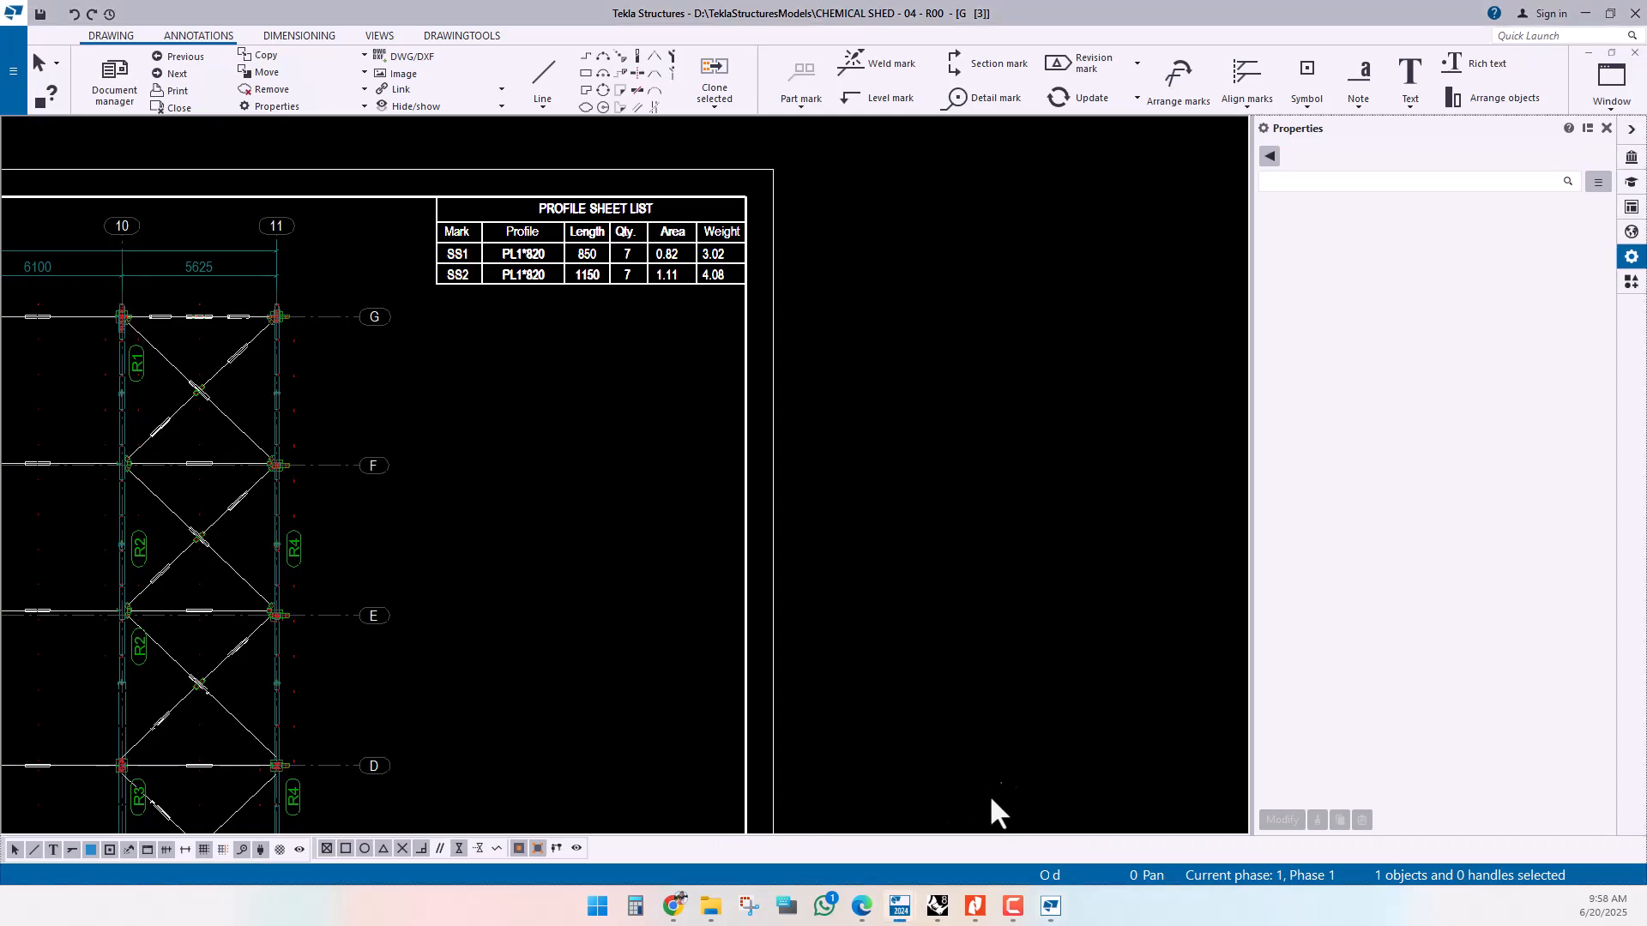
double_click(956, 463)
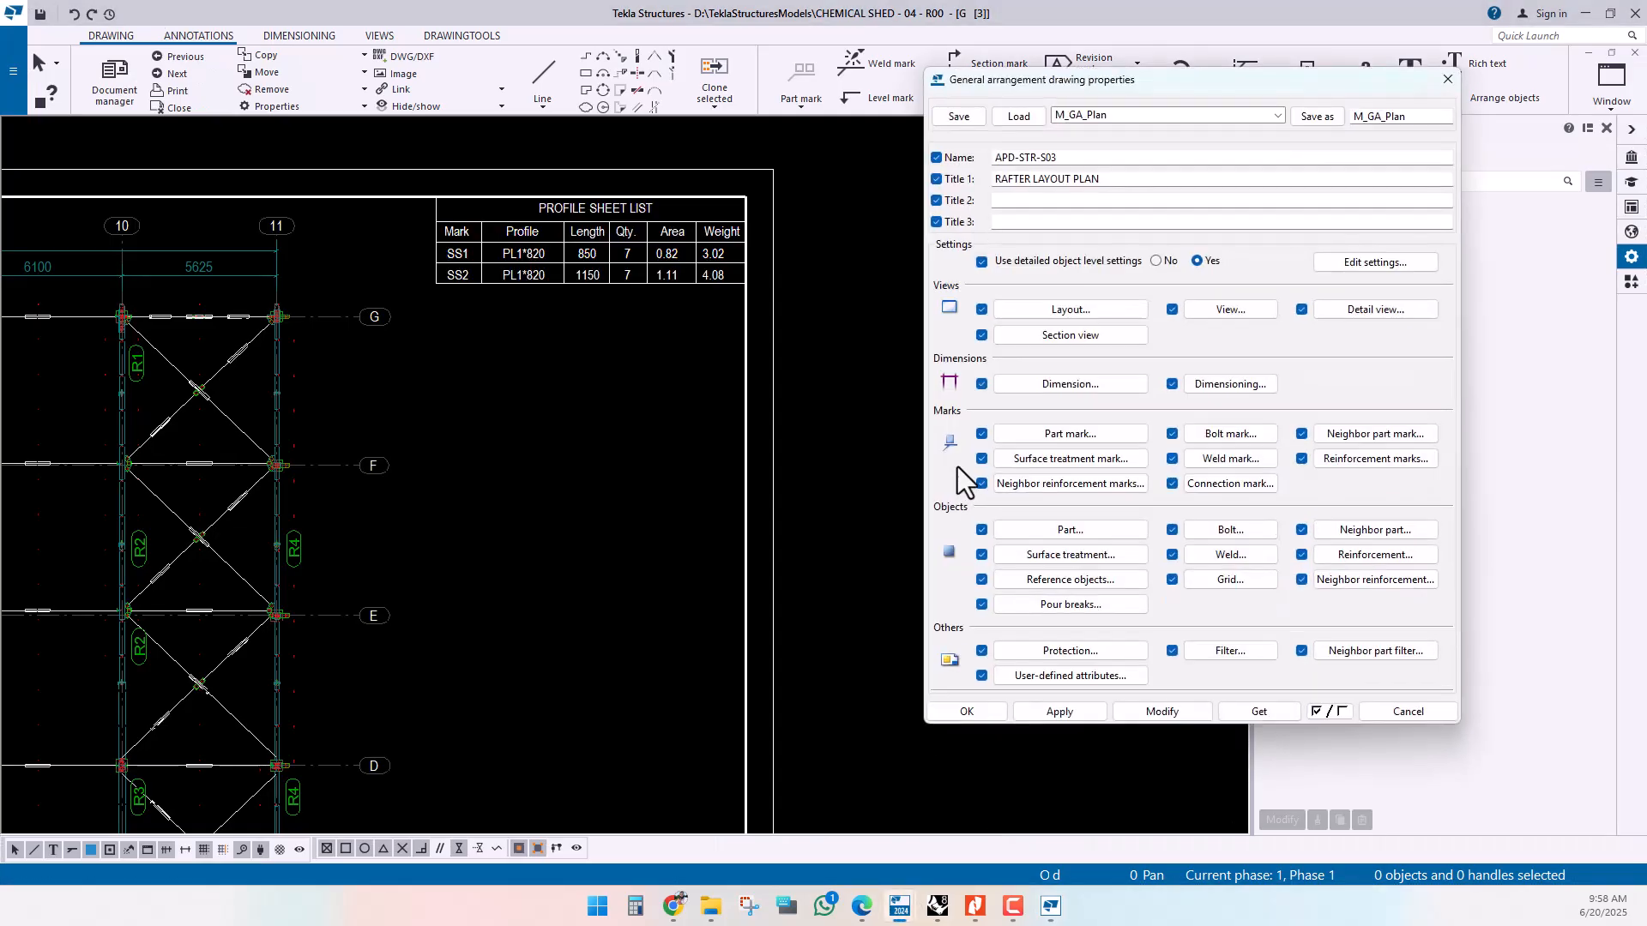
click(1083, 676)
drag(1153, 112, 471, 105)
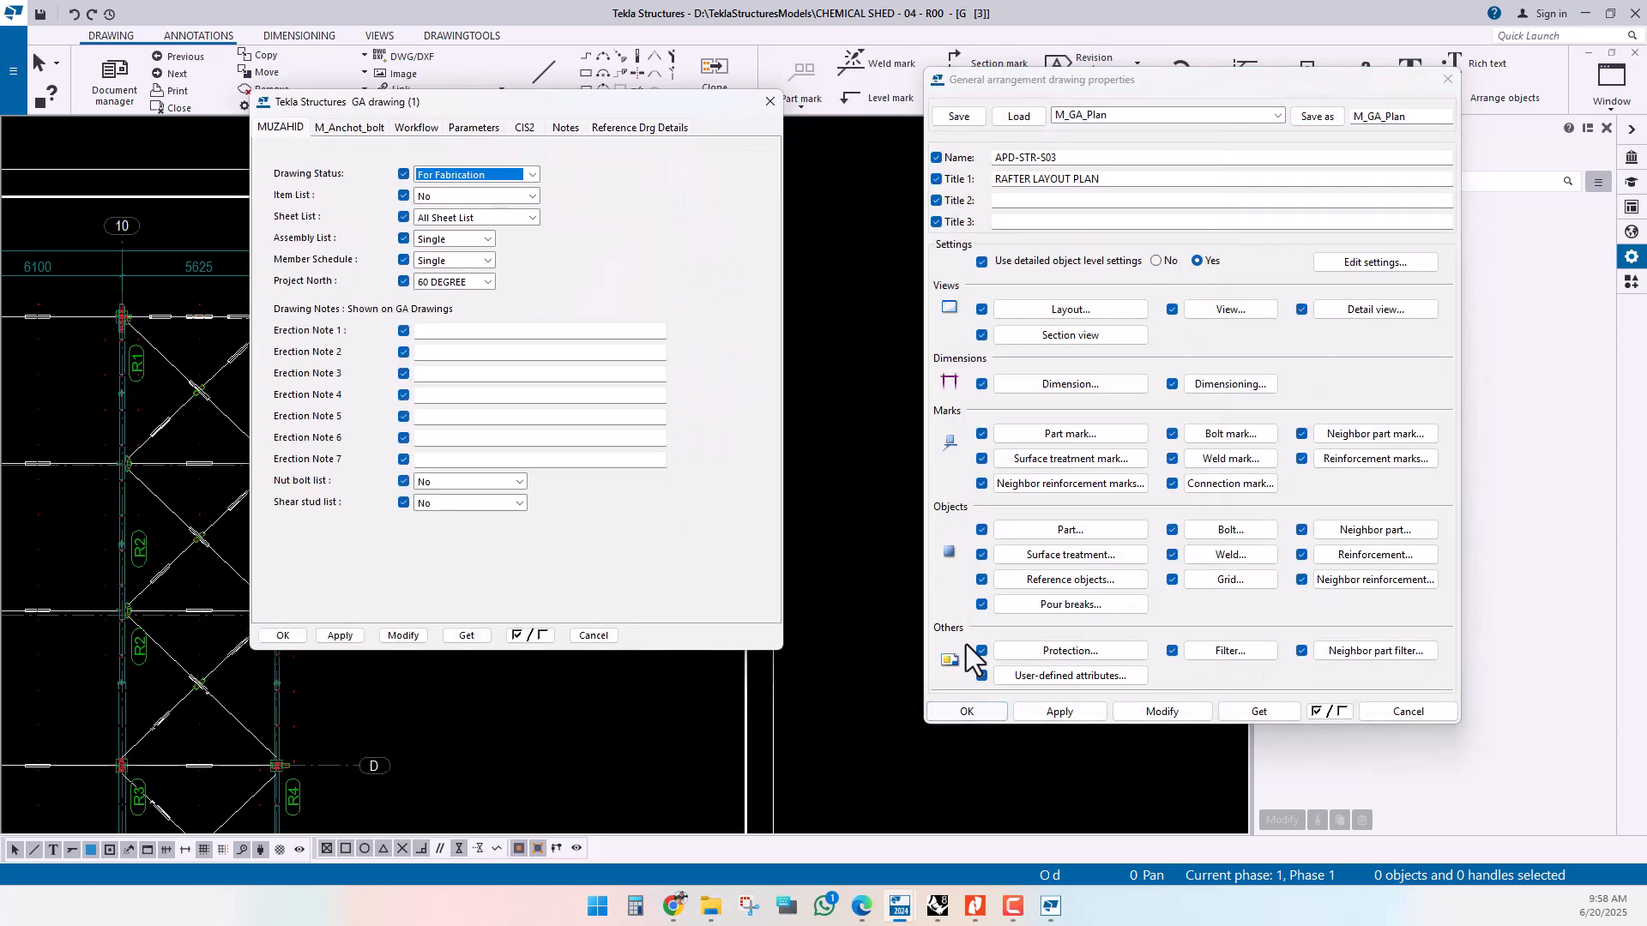
drag(599, 94, 379, 49)
- Return to Template Editor, shrink its window and arrange it with the reopened RoofSheet row properties so the Sheet List attribute stays in view
mouse_move(1045, 920)
click(1060, 820)
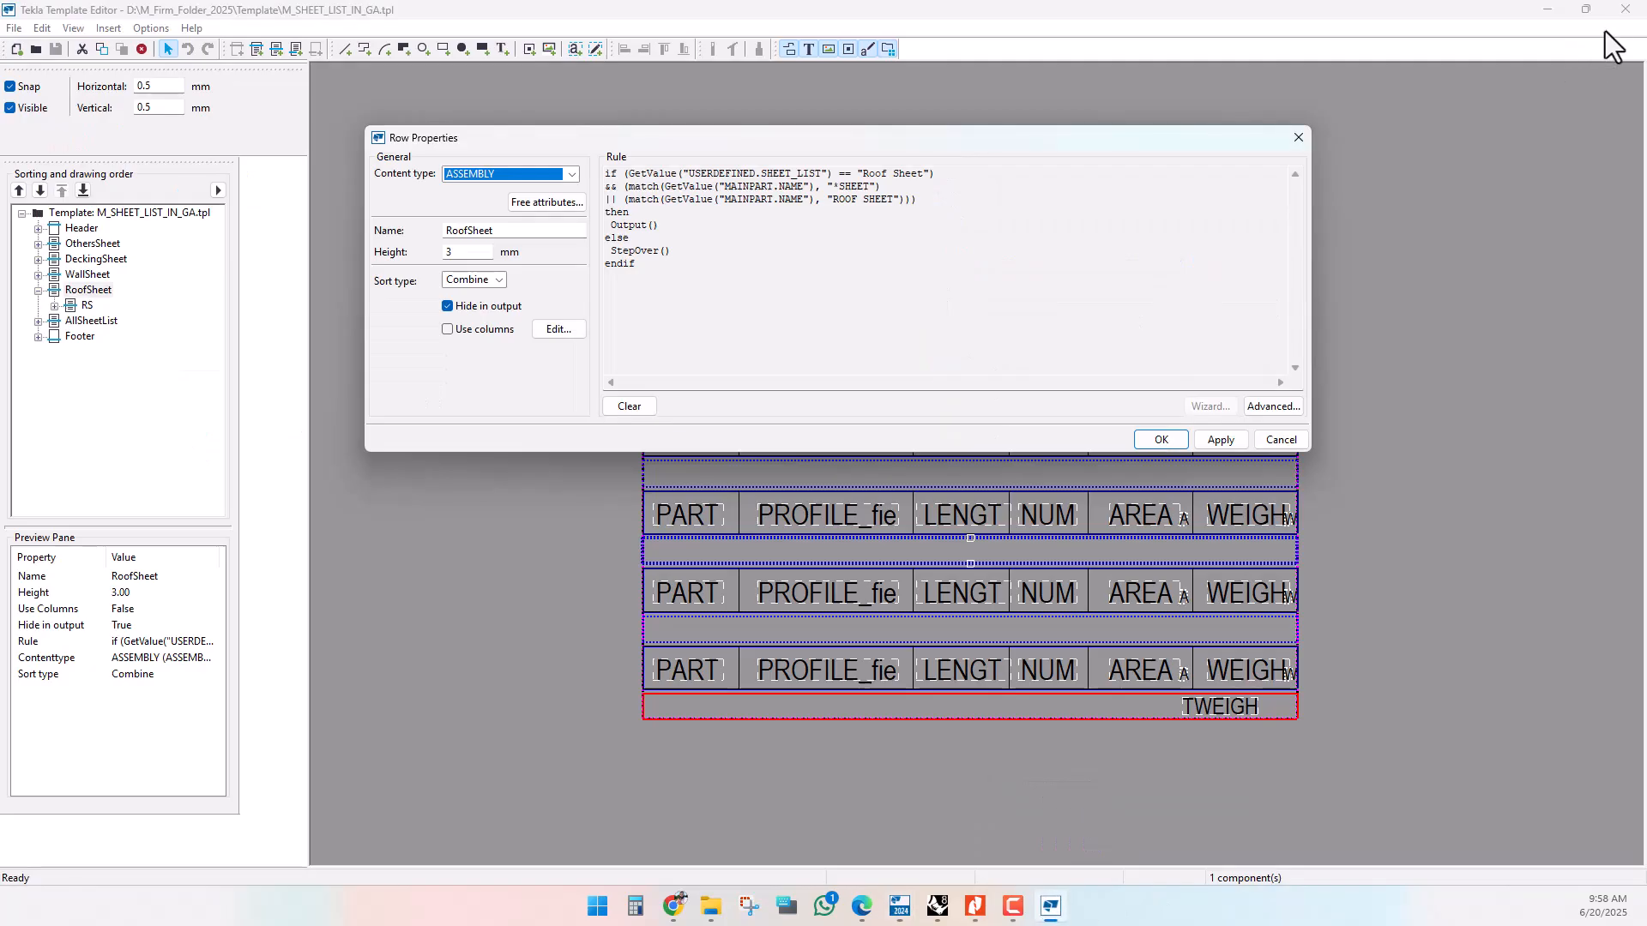
click(1587, 9)
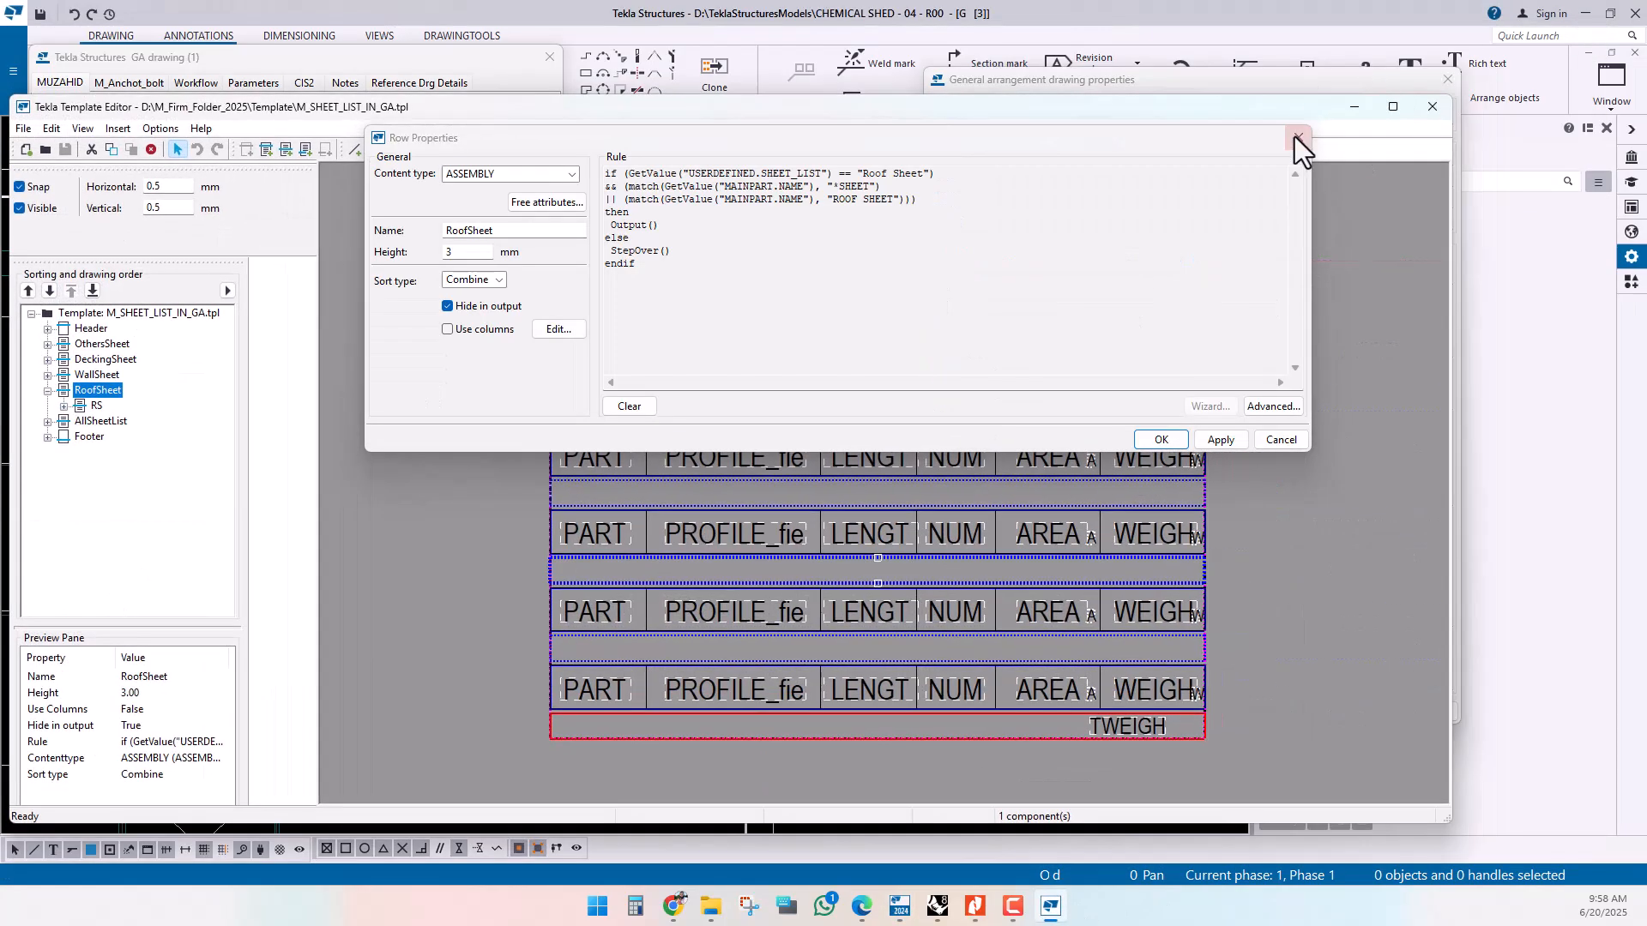
click(1296, 136)
drag(902, 117, 1009, 440)
double_click(256, 718)
mouse_move(1005, 140)
mouse_down()
mouse_move(1129, 579)
mouse_move(1119, 476)
mouse_up()
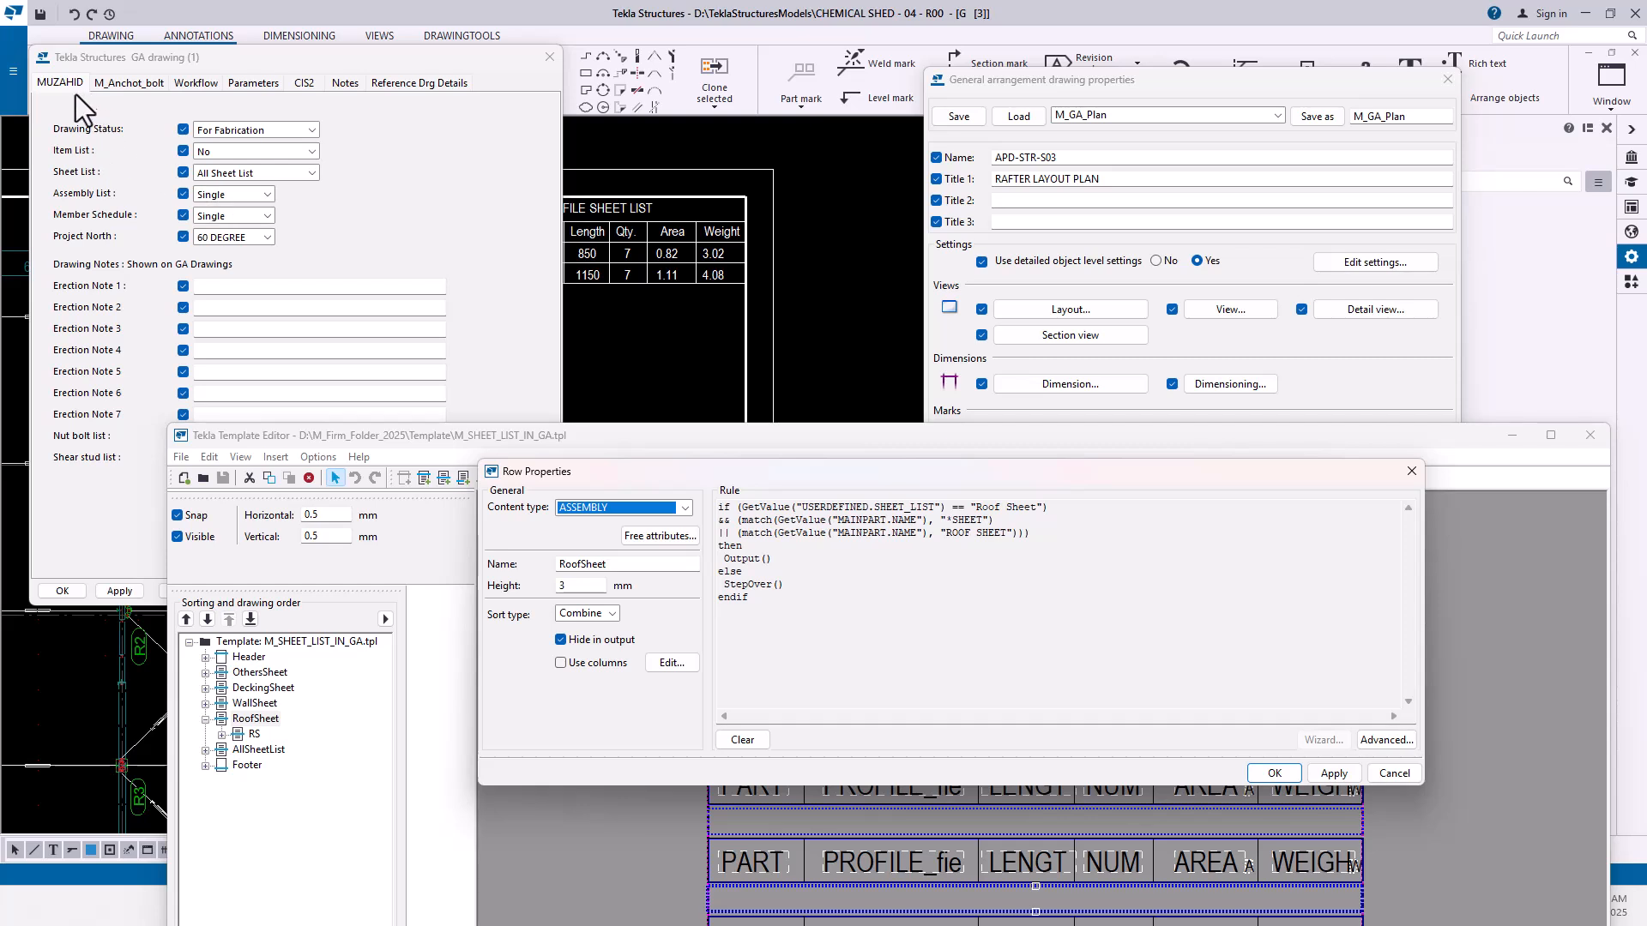
- Examine the RoofSheet row rule's USERDEFINED.SHEET_LIST, Roof Sheet and main part name conditions against the Sheet List attribute, and close the row properties
click(802, 507)
drag(867, 512, 933, 513)
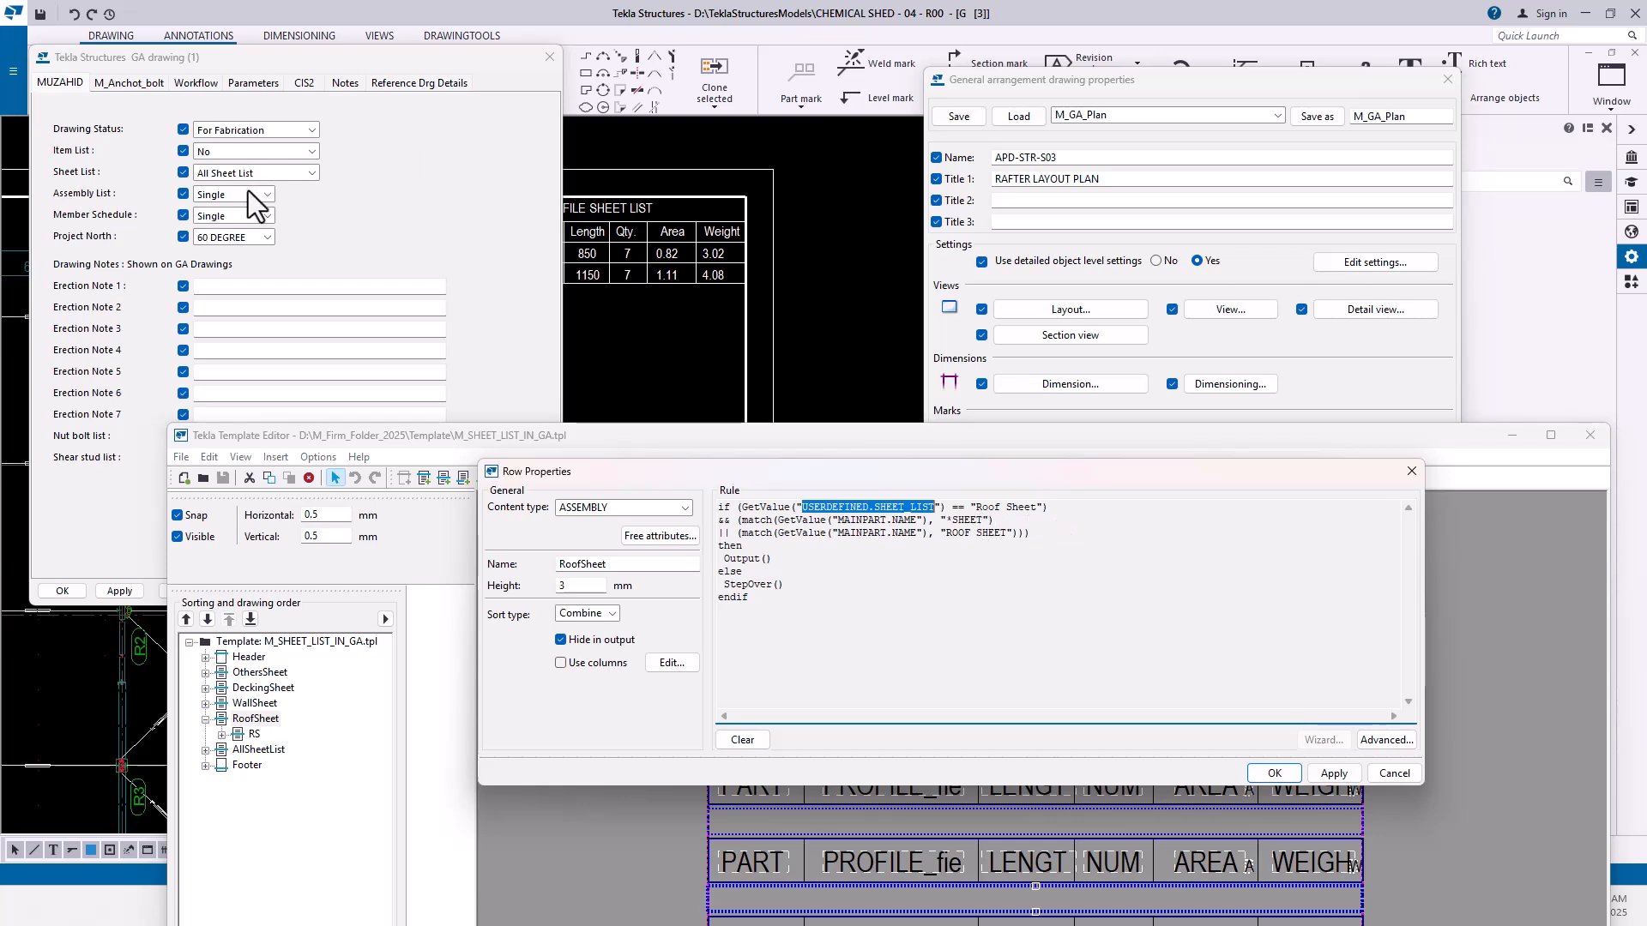
click(291, 177)
click(978, 508)
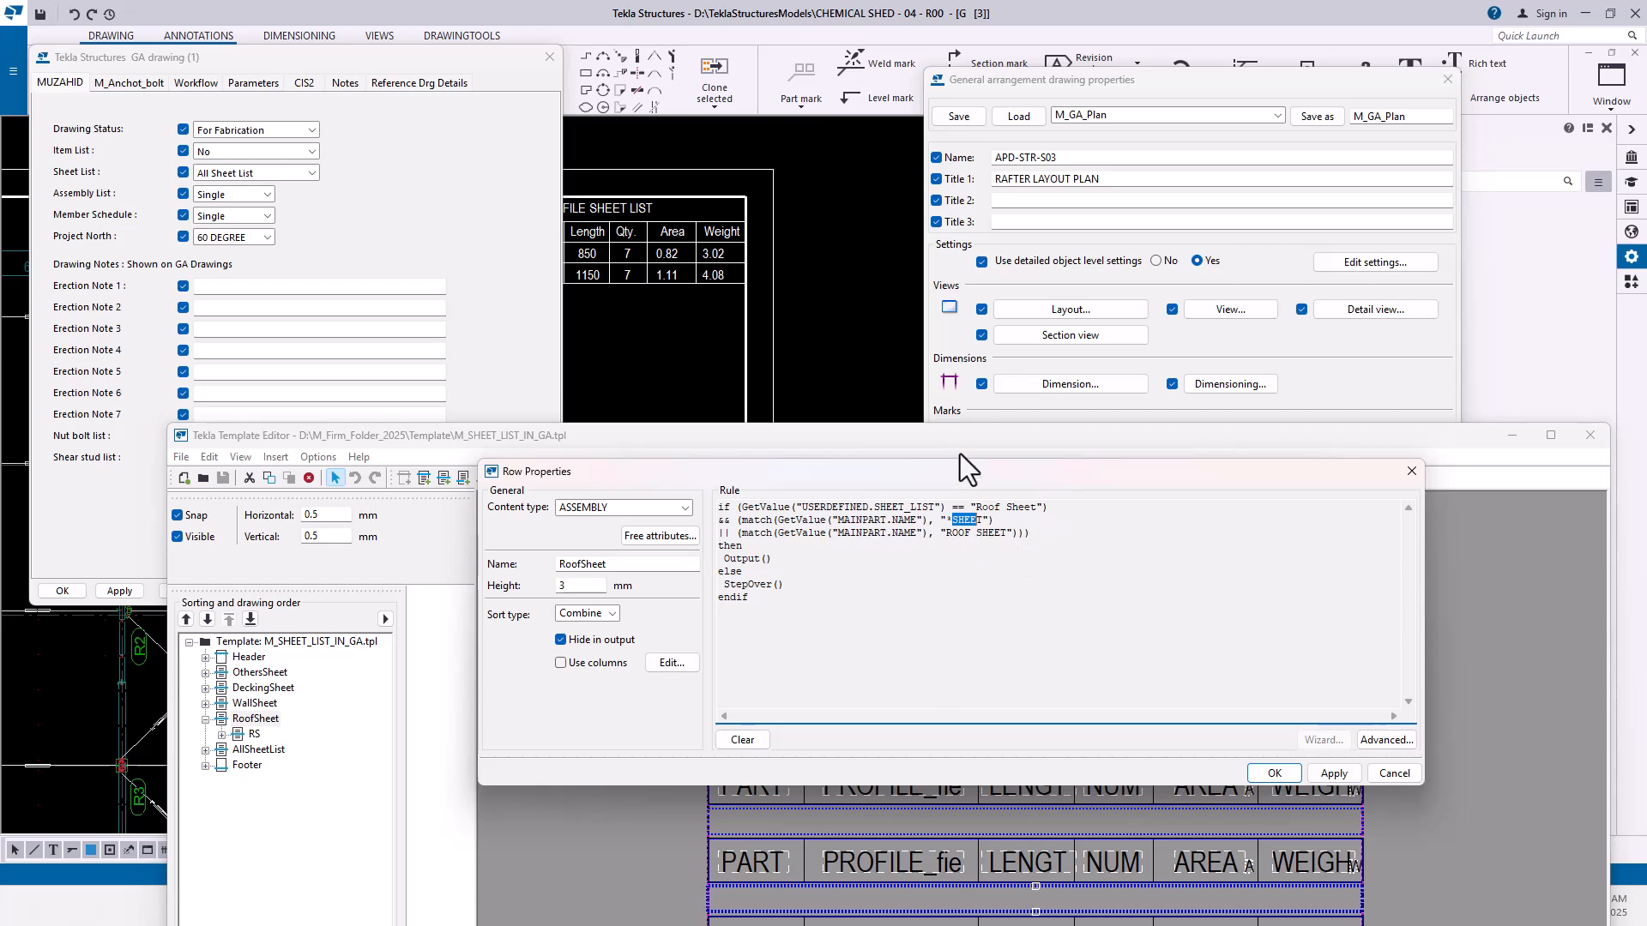
click(1272, 773)
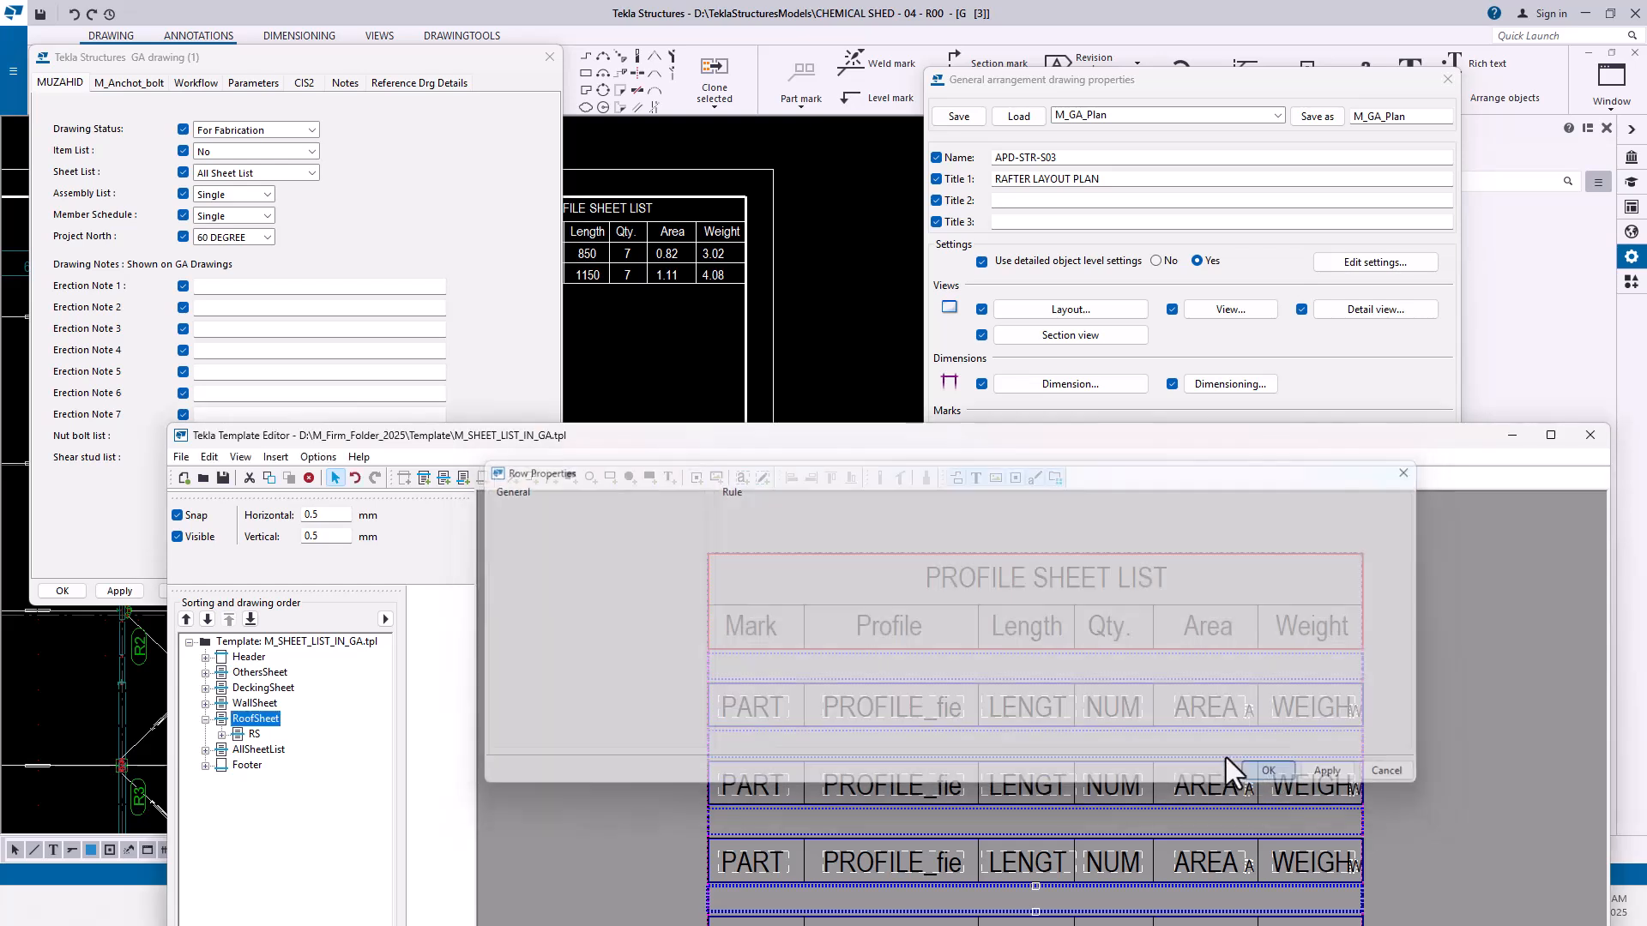
- Open the row properties of the nested RS row, examine its sheet list, main part and part prefix conditions, and close them
click(250, 735)
double_click(242, 736)
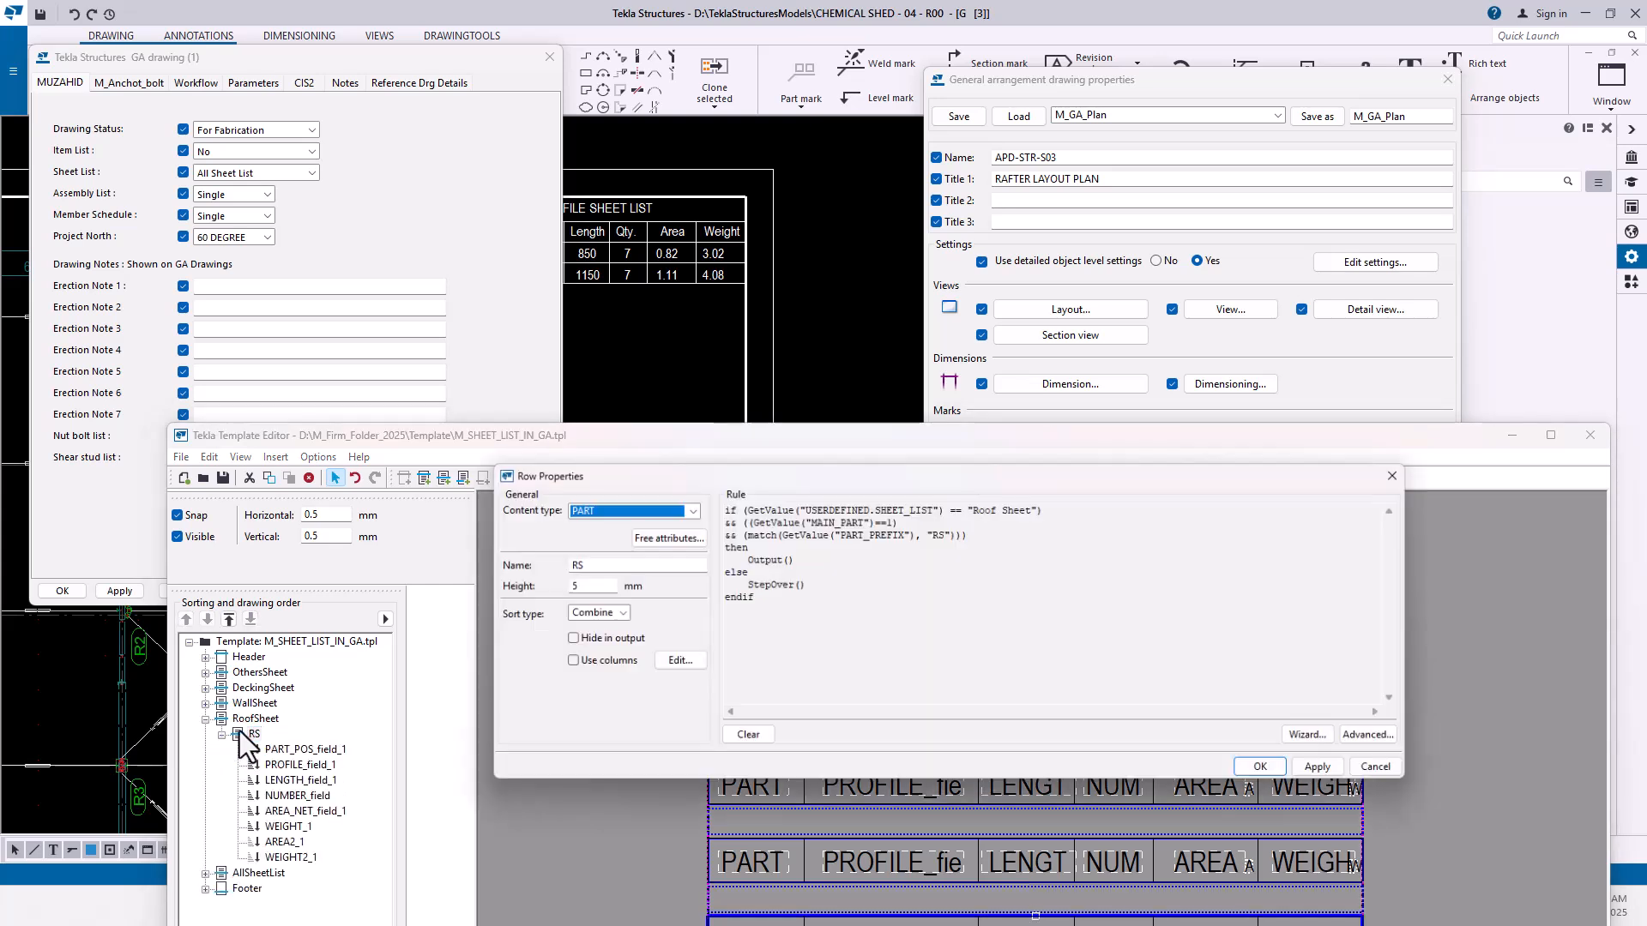
click(805, 508)
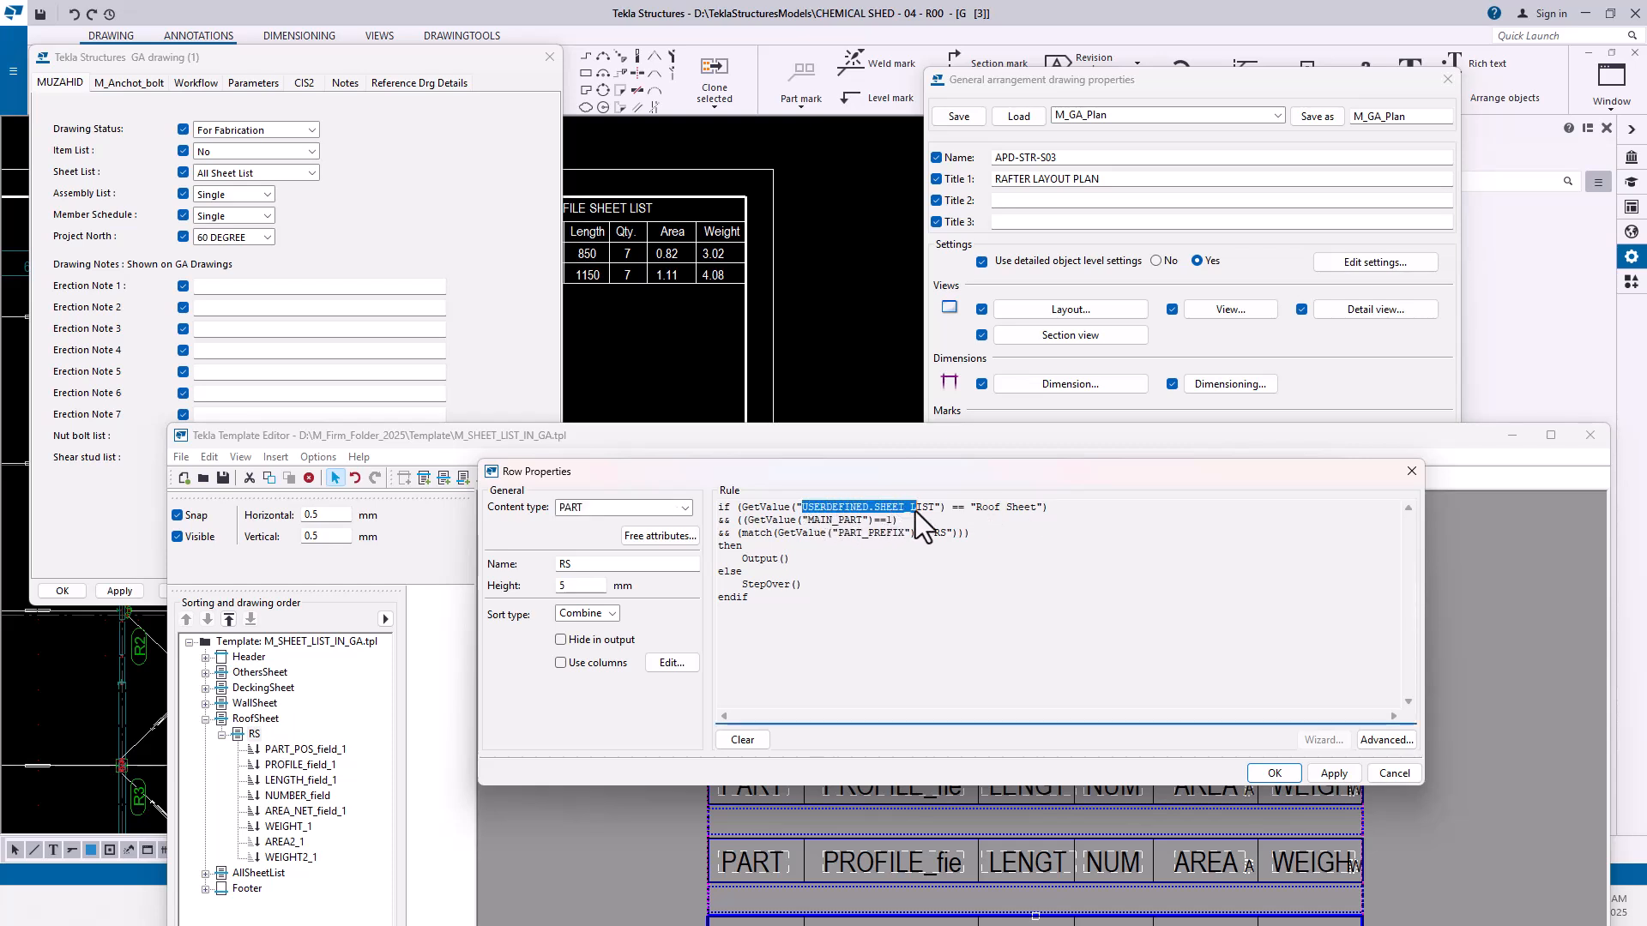
drag(977, 507, 1032, 511)
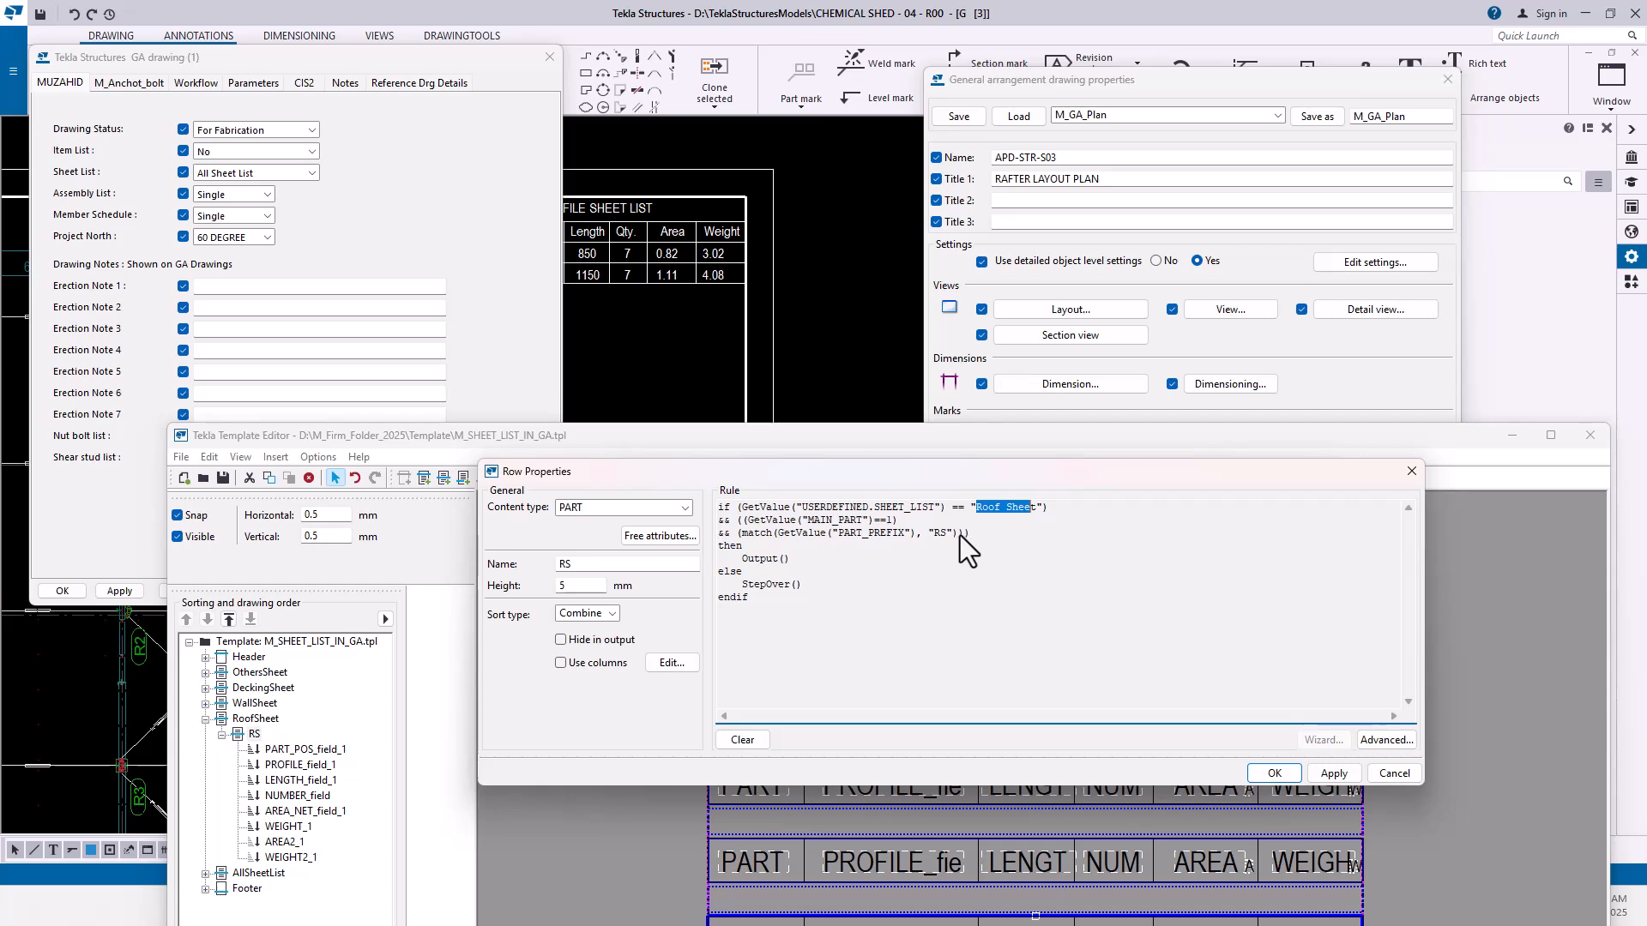
click(1274, 772)
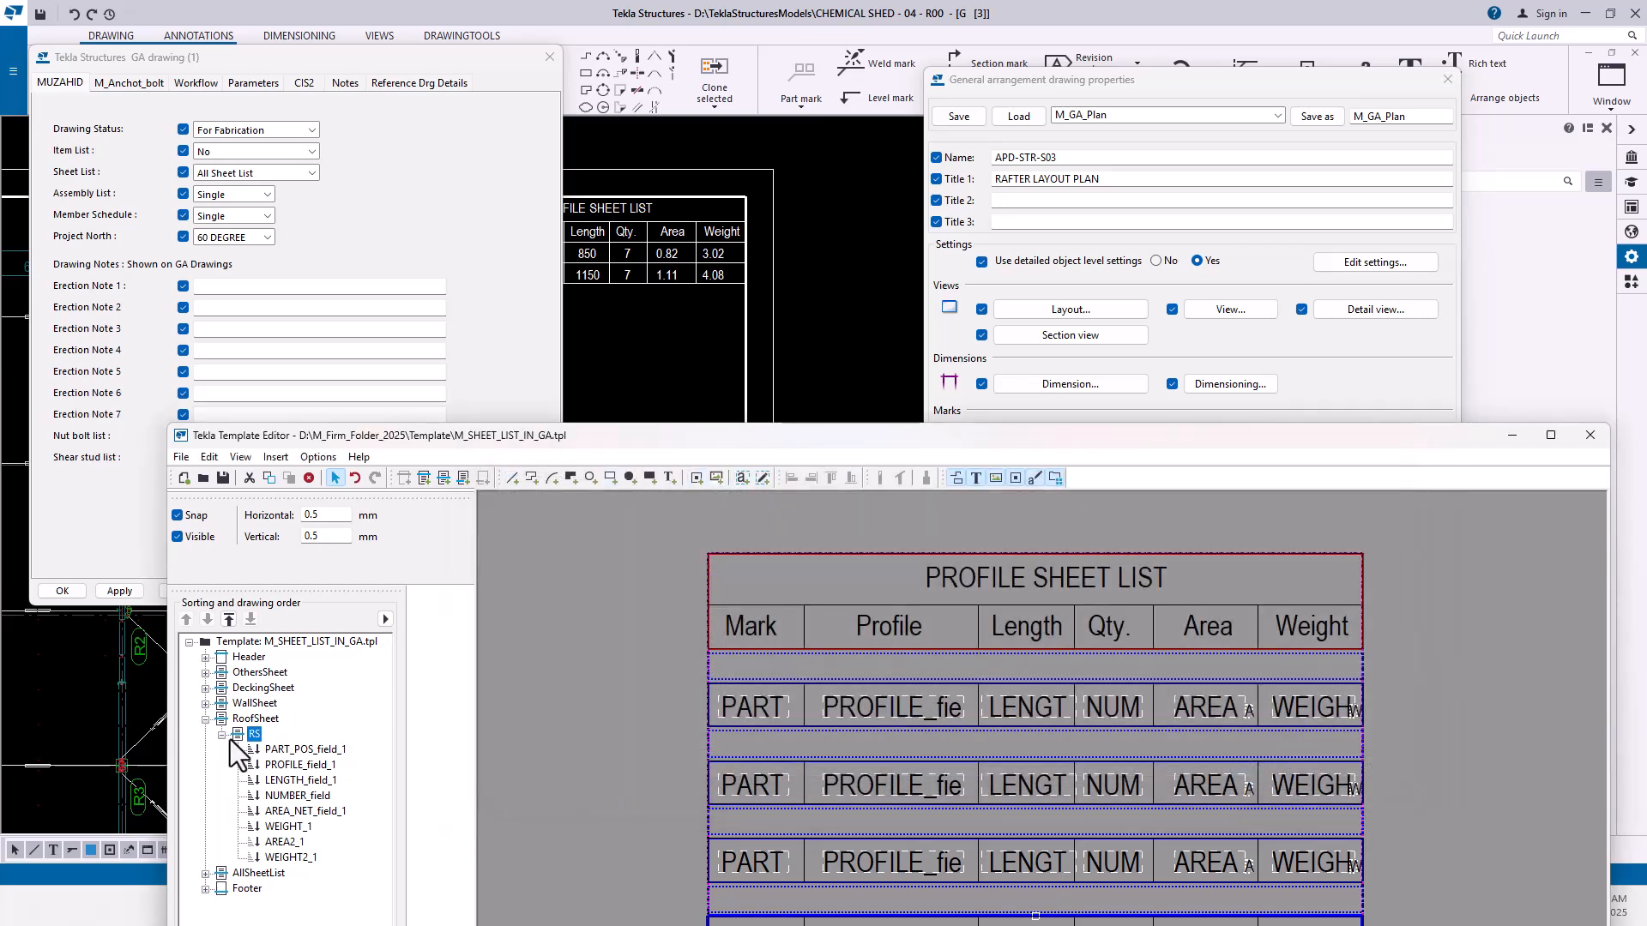
- Examine the rules in the row properties of the WallSheet row and its nested WS row
click(206, 719)
double_click(251, 704)
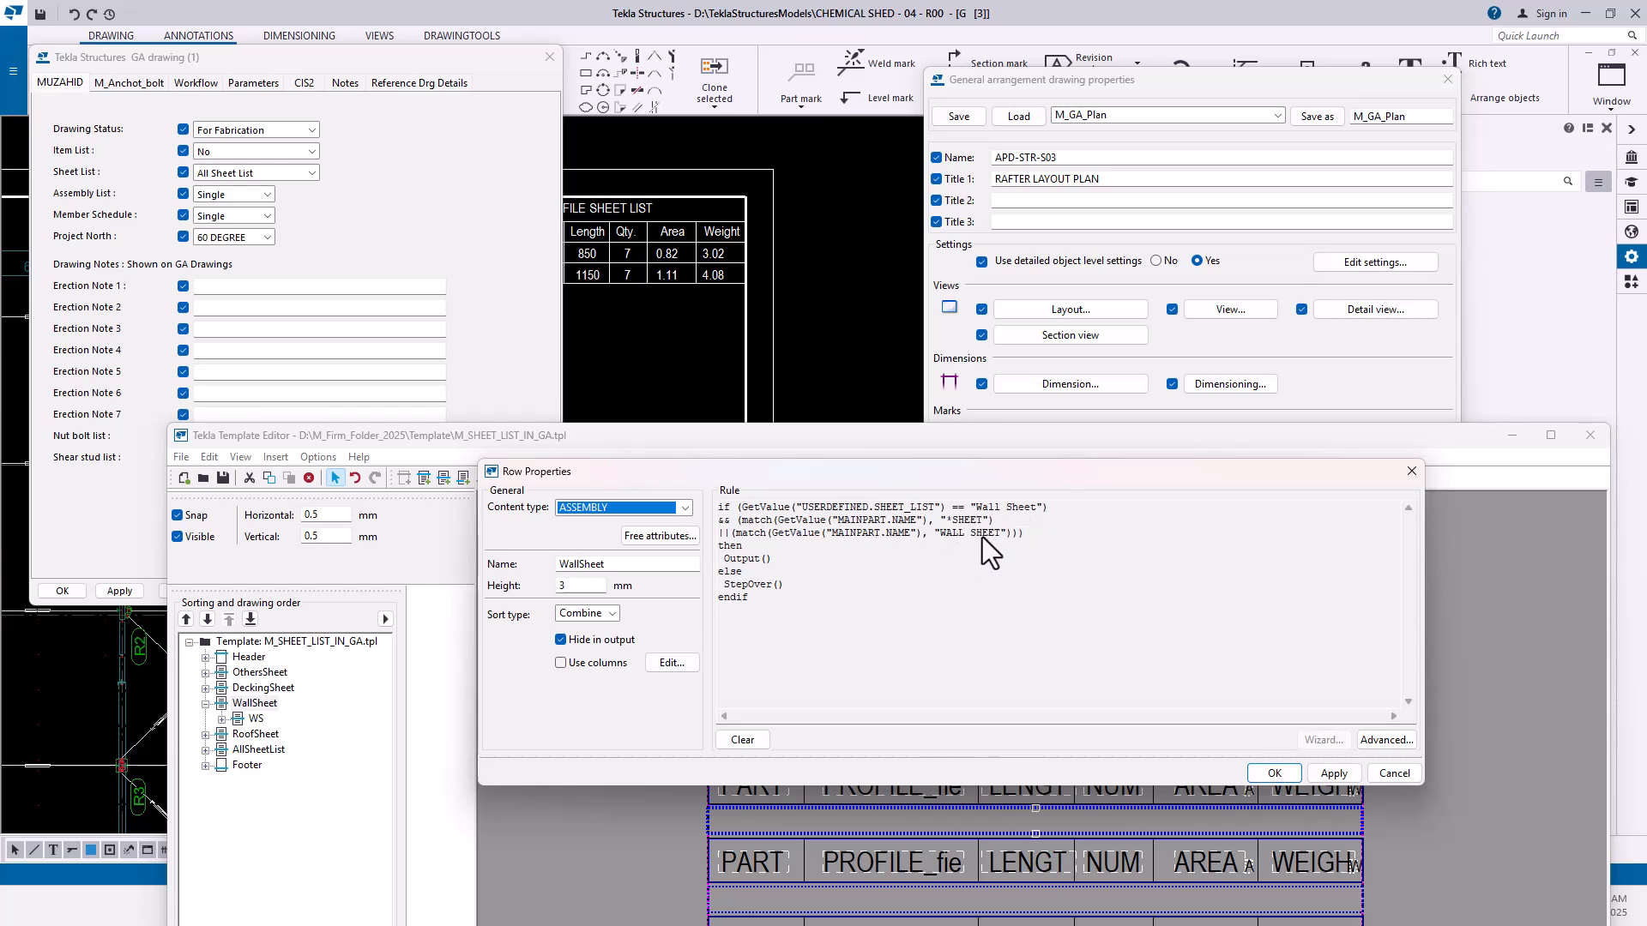
double_click(250, 719)
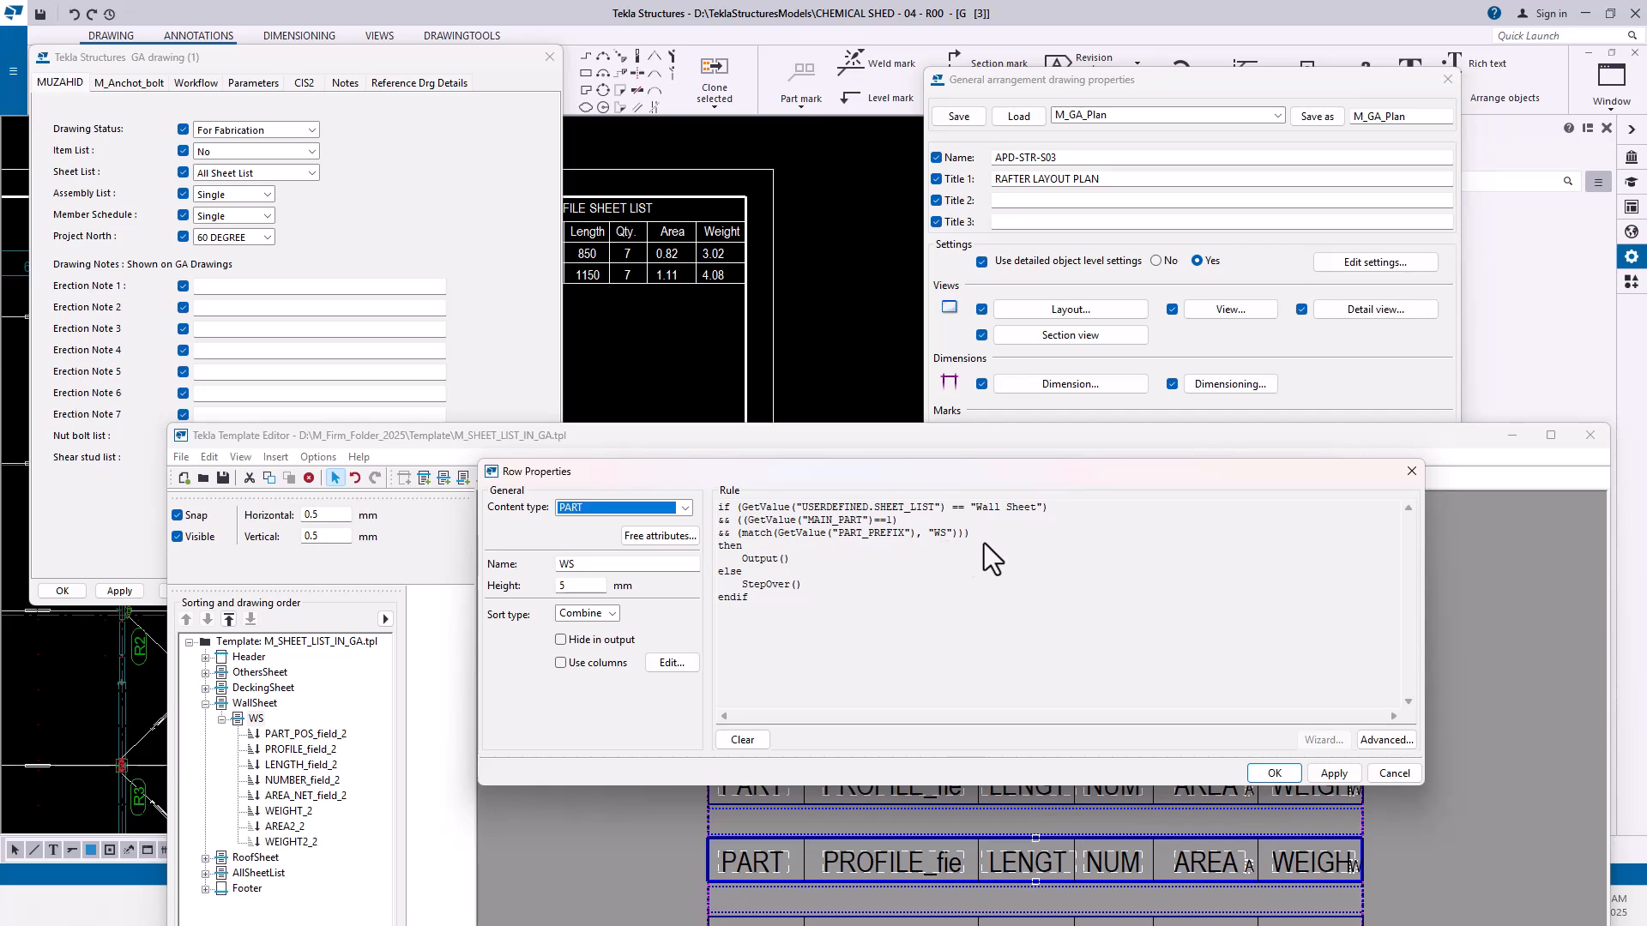
- Examine the rules of the DeckingSheet row and its nested DS row, and close the row properties
double_click(261, 686)
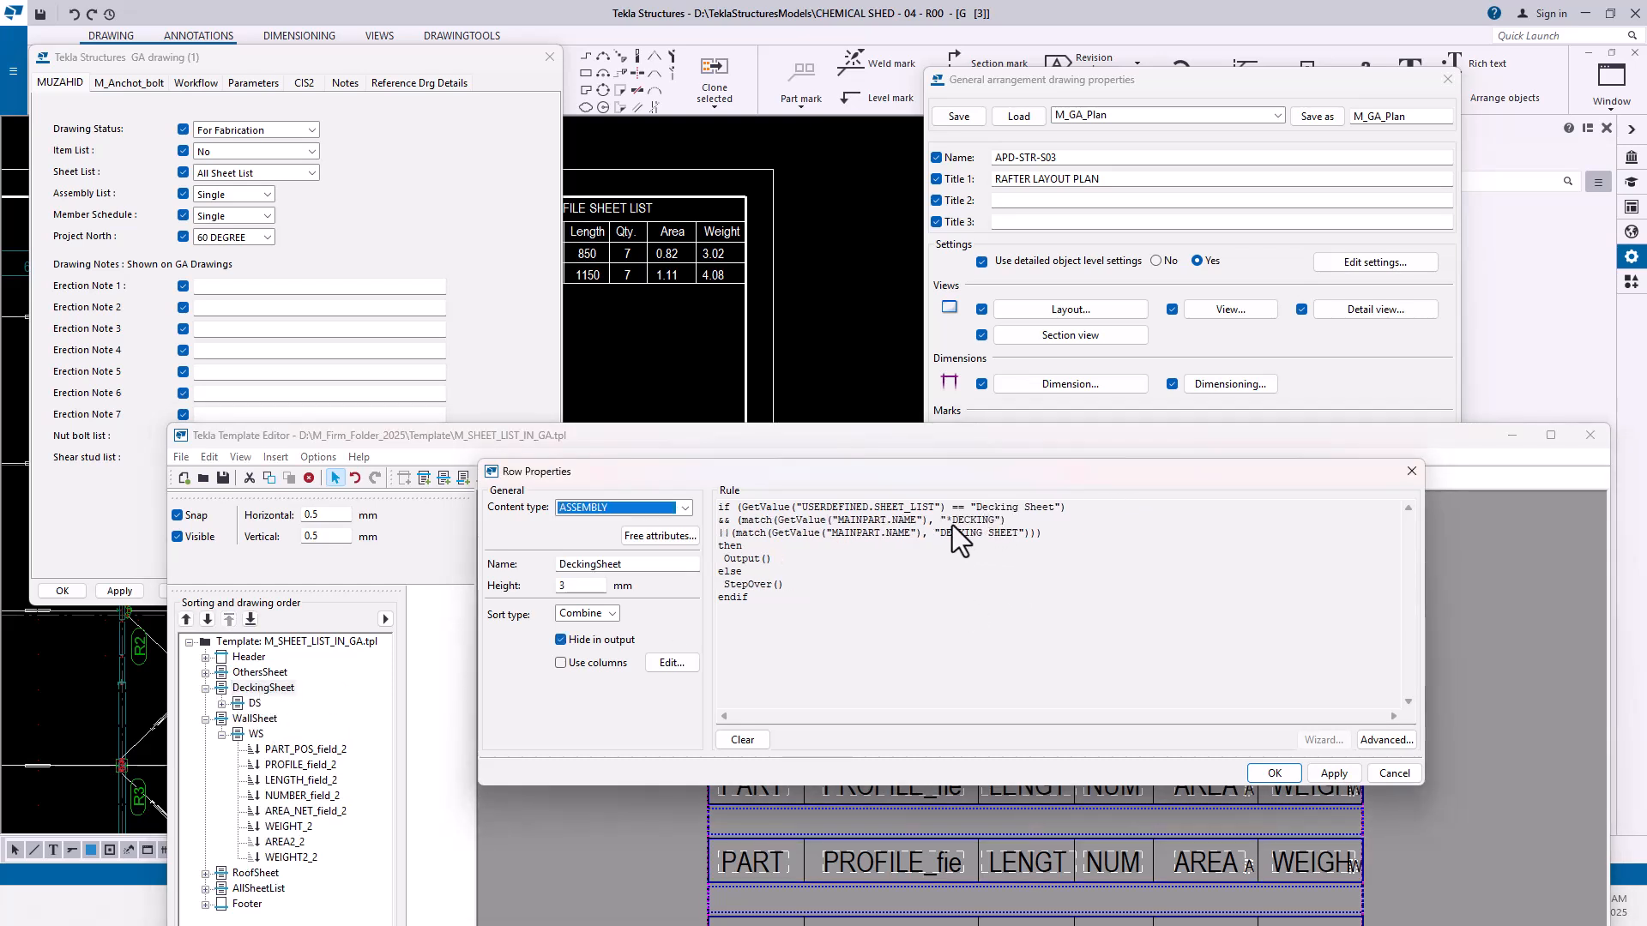
drag(952, 522, 989, 522)
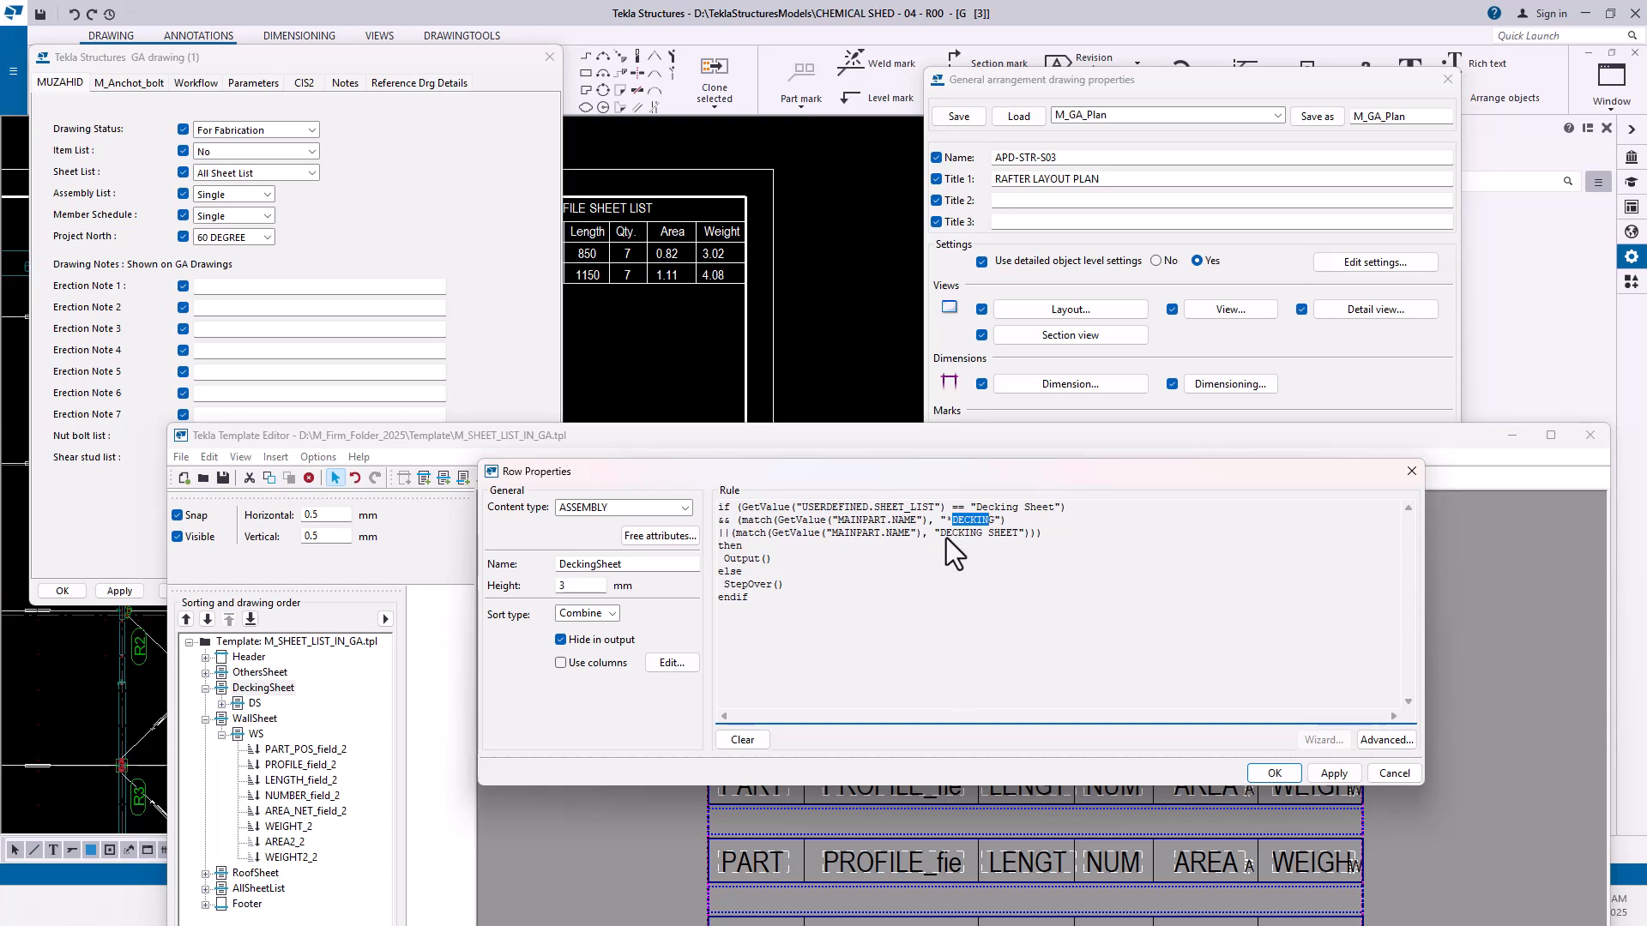
double_click(243, 704)
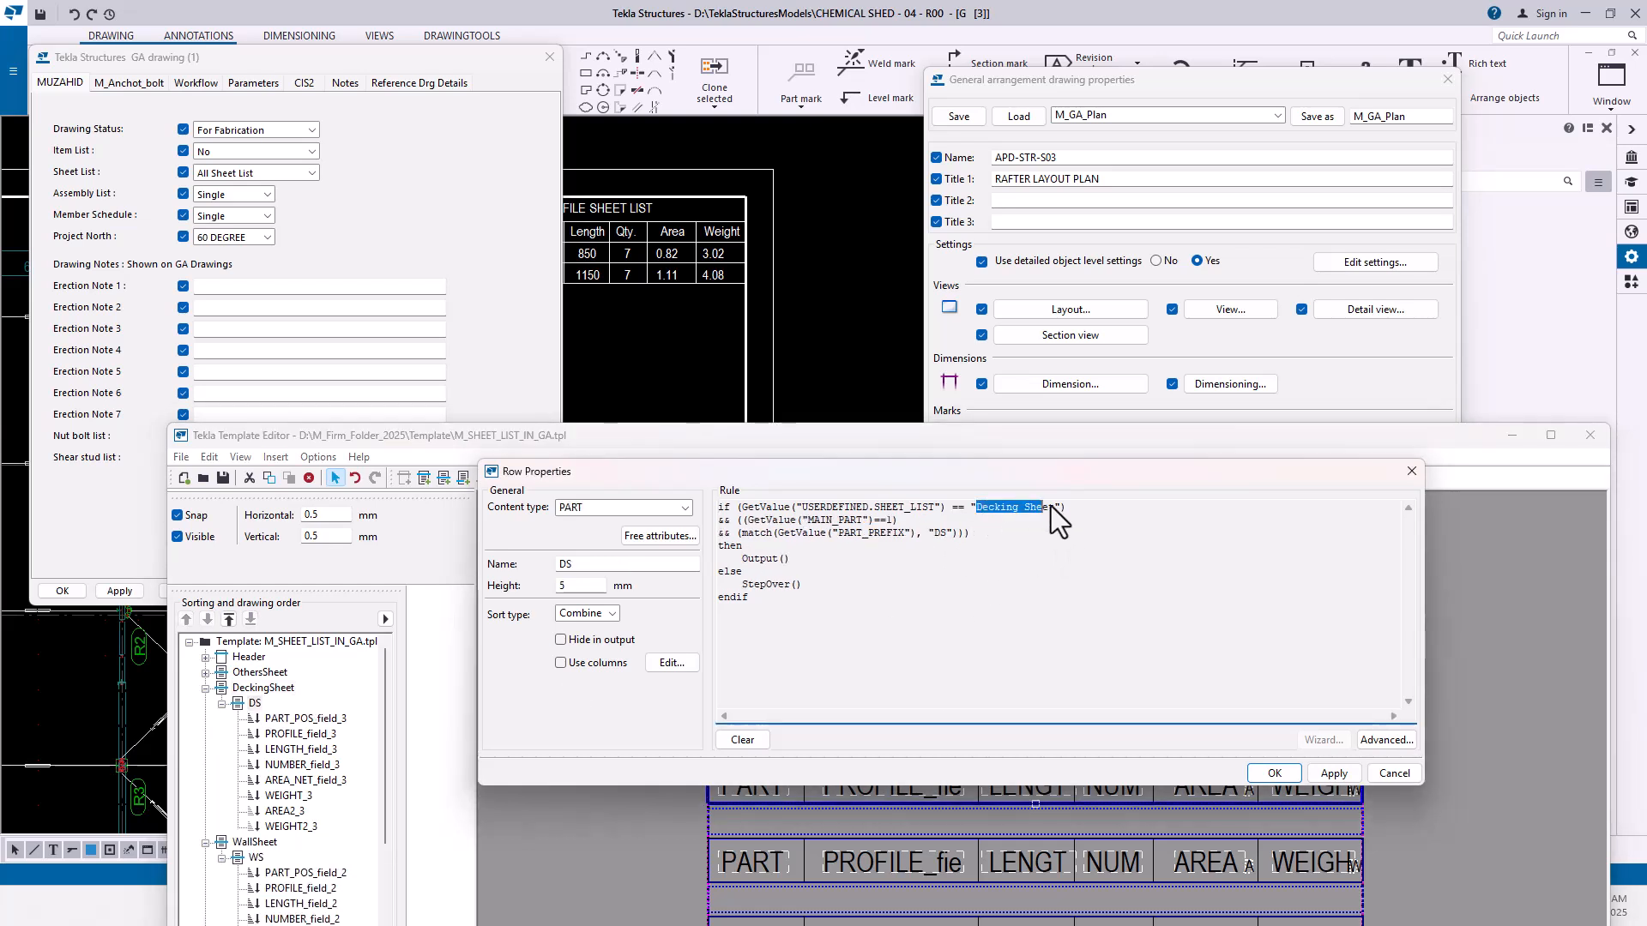
drag(933, 535, 942, 536)
click(1271, 774)
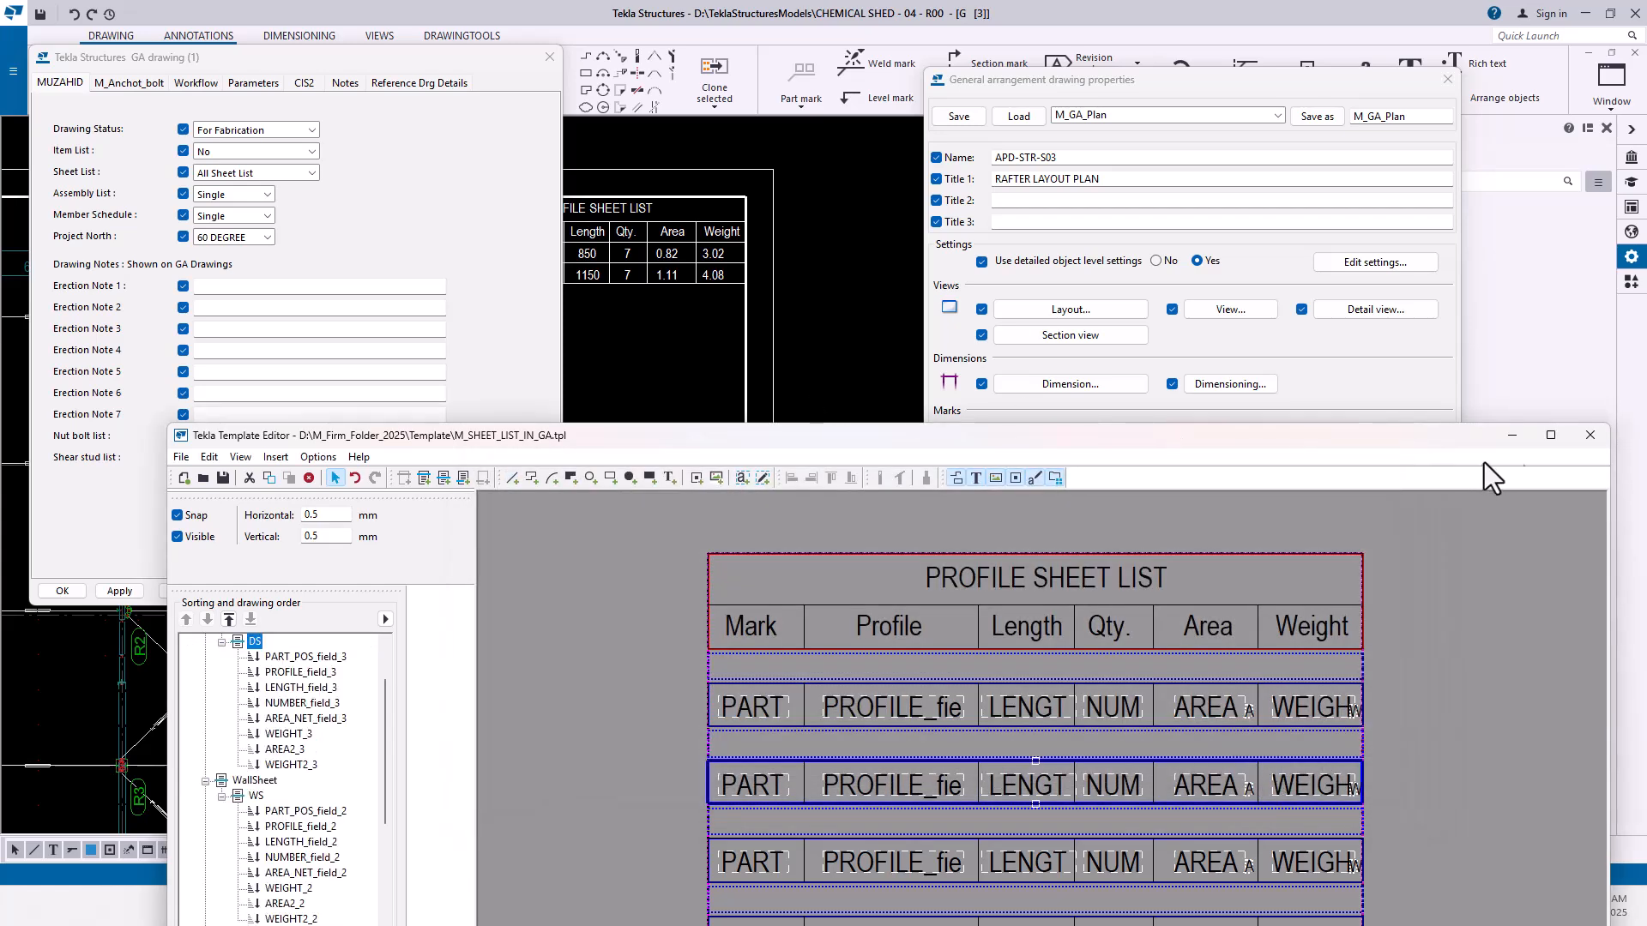
- Exit Template Editor without saving the template, cancel the drawing's user-defined attributes and accept the general arrangement drawing properties
click(1586, 436)
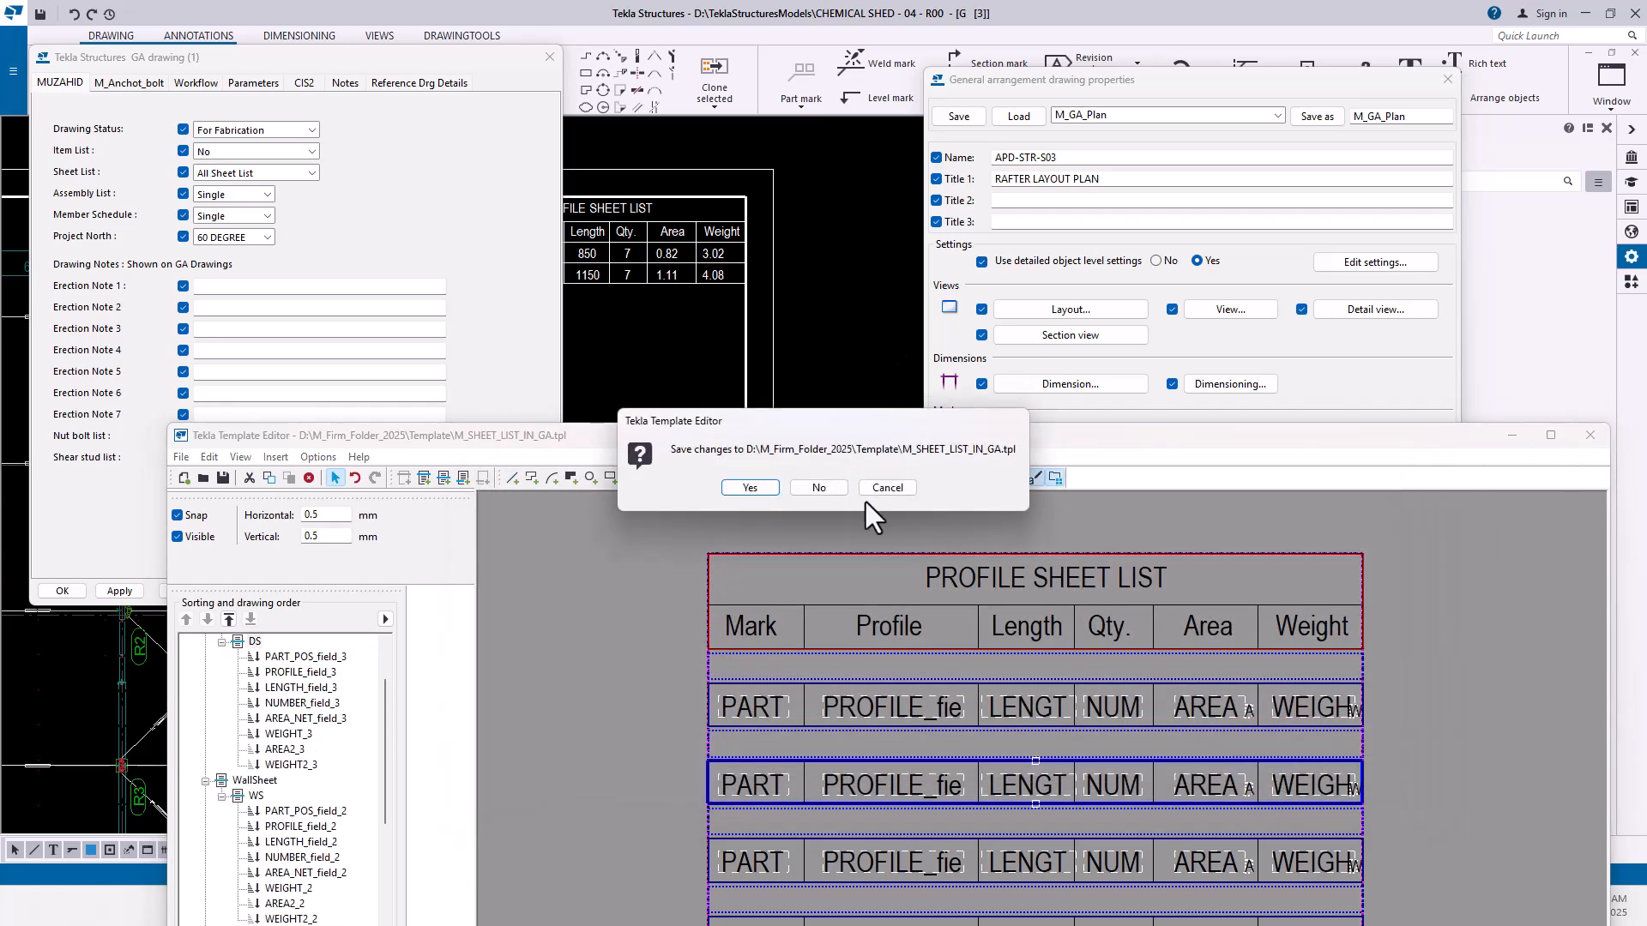
click(819, 489)
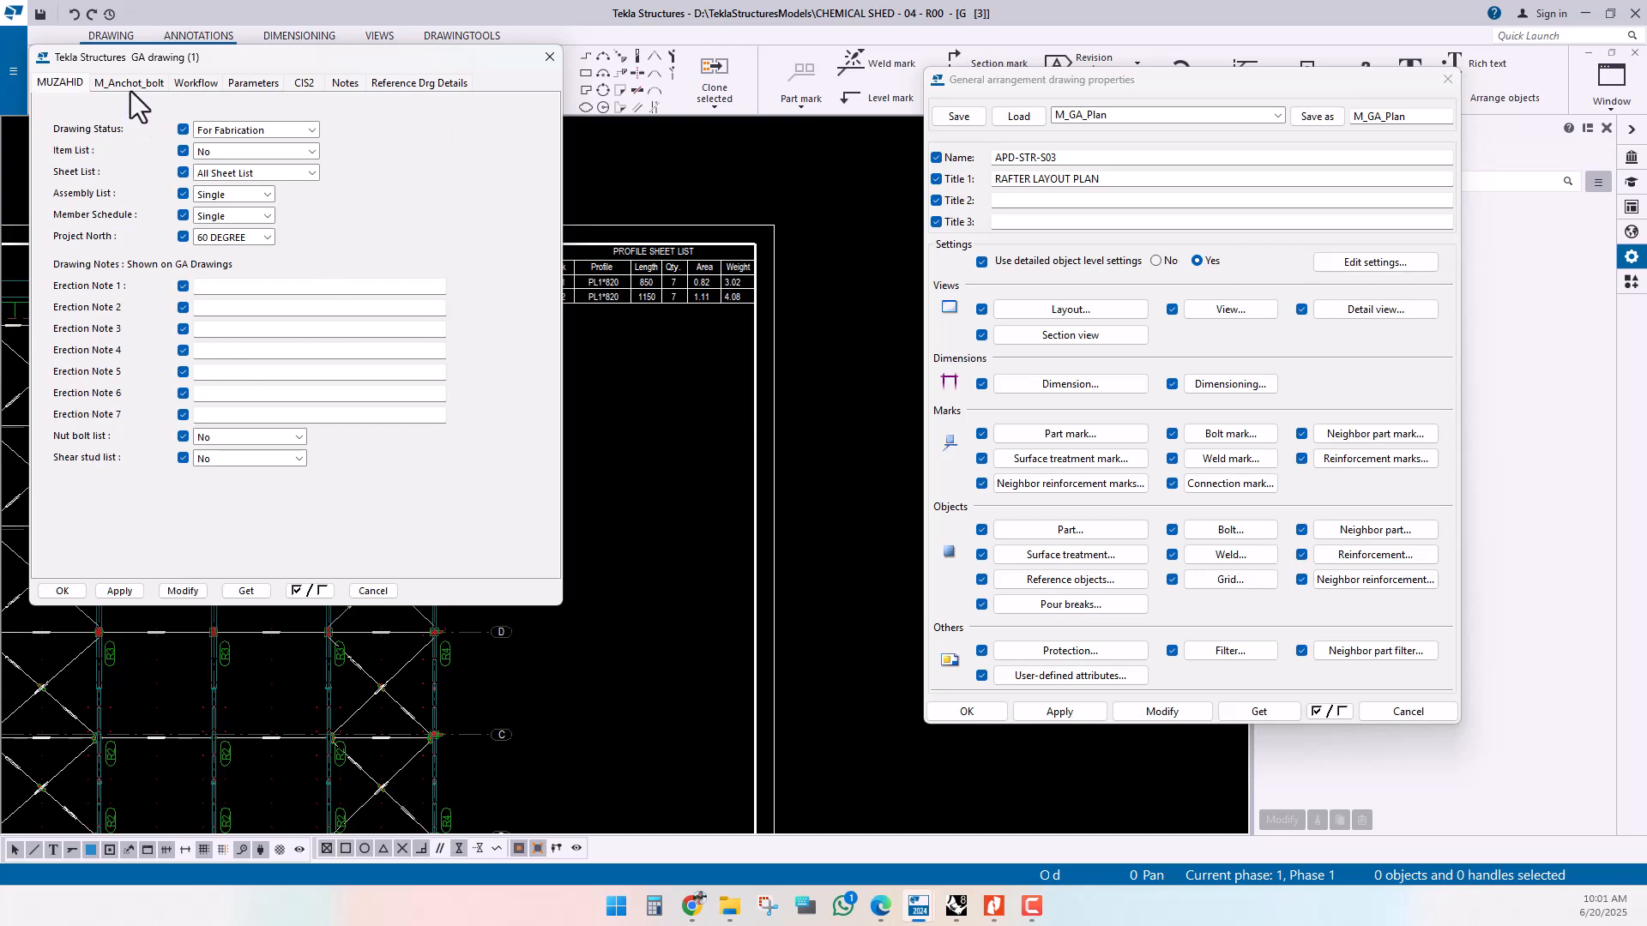
click(373, 591)
scroll(643, 361, down, 2)
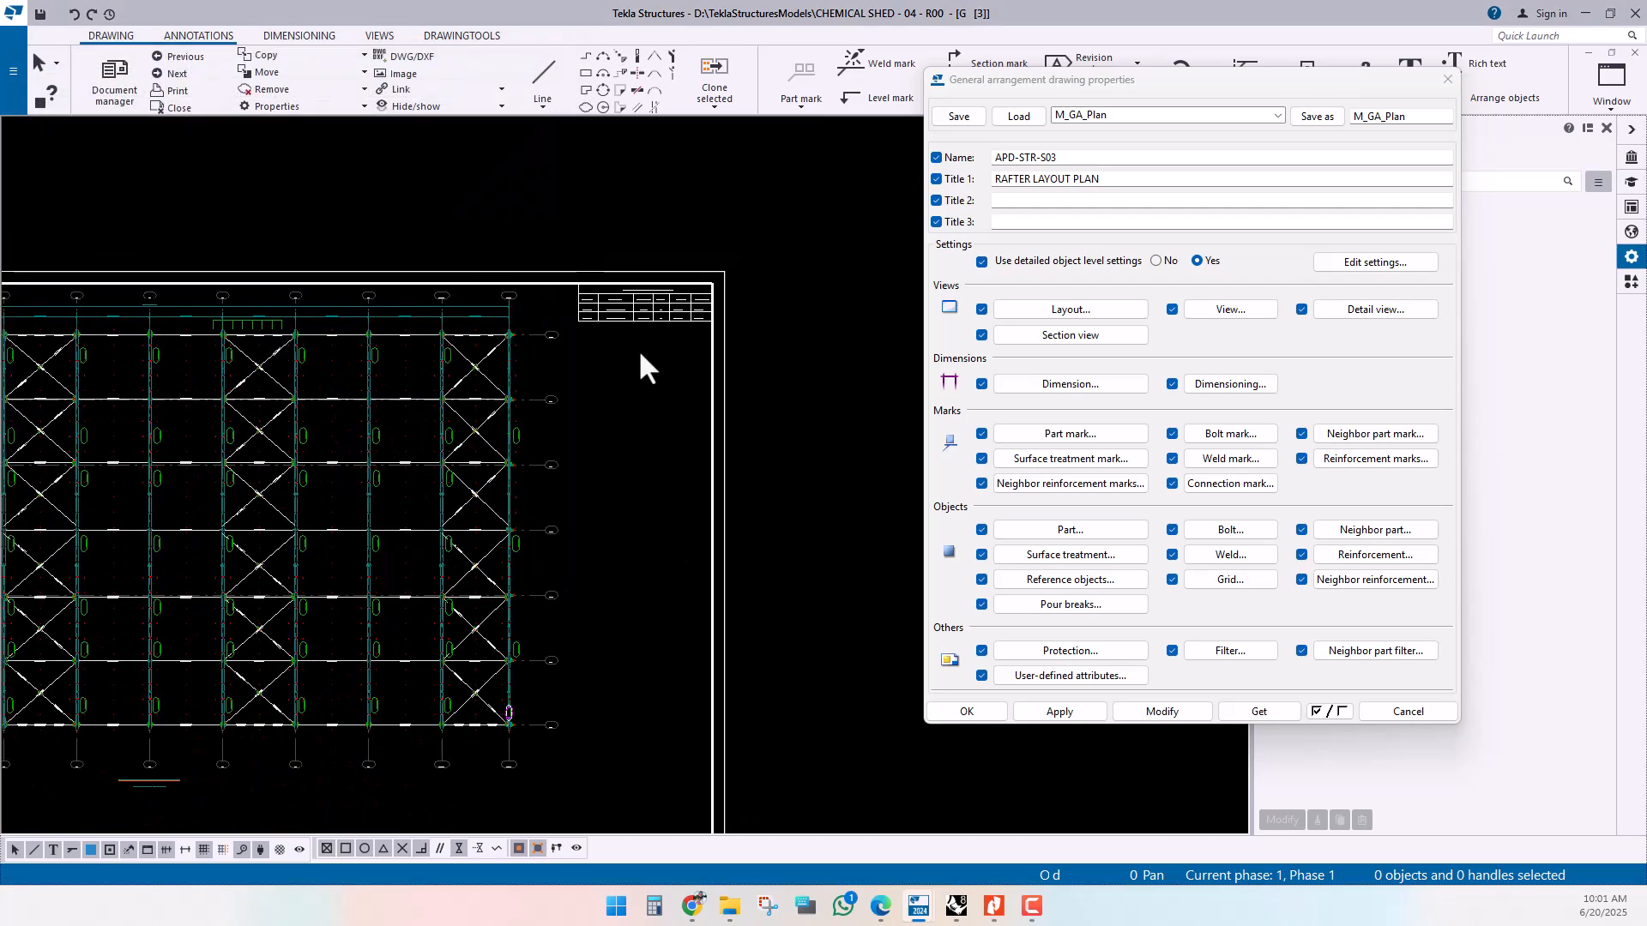
click(967, 712)
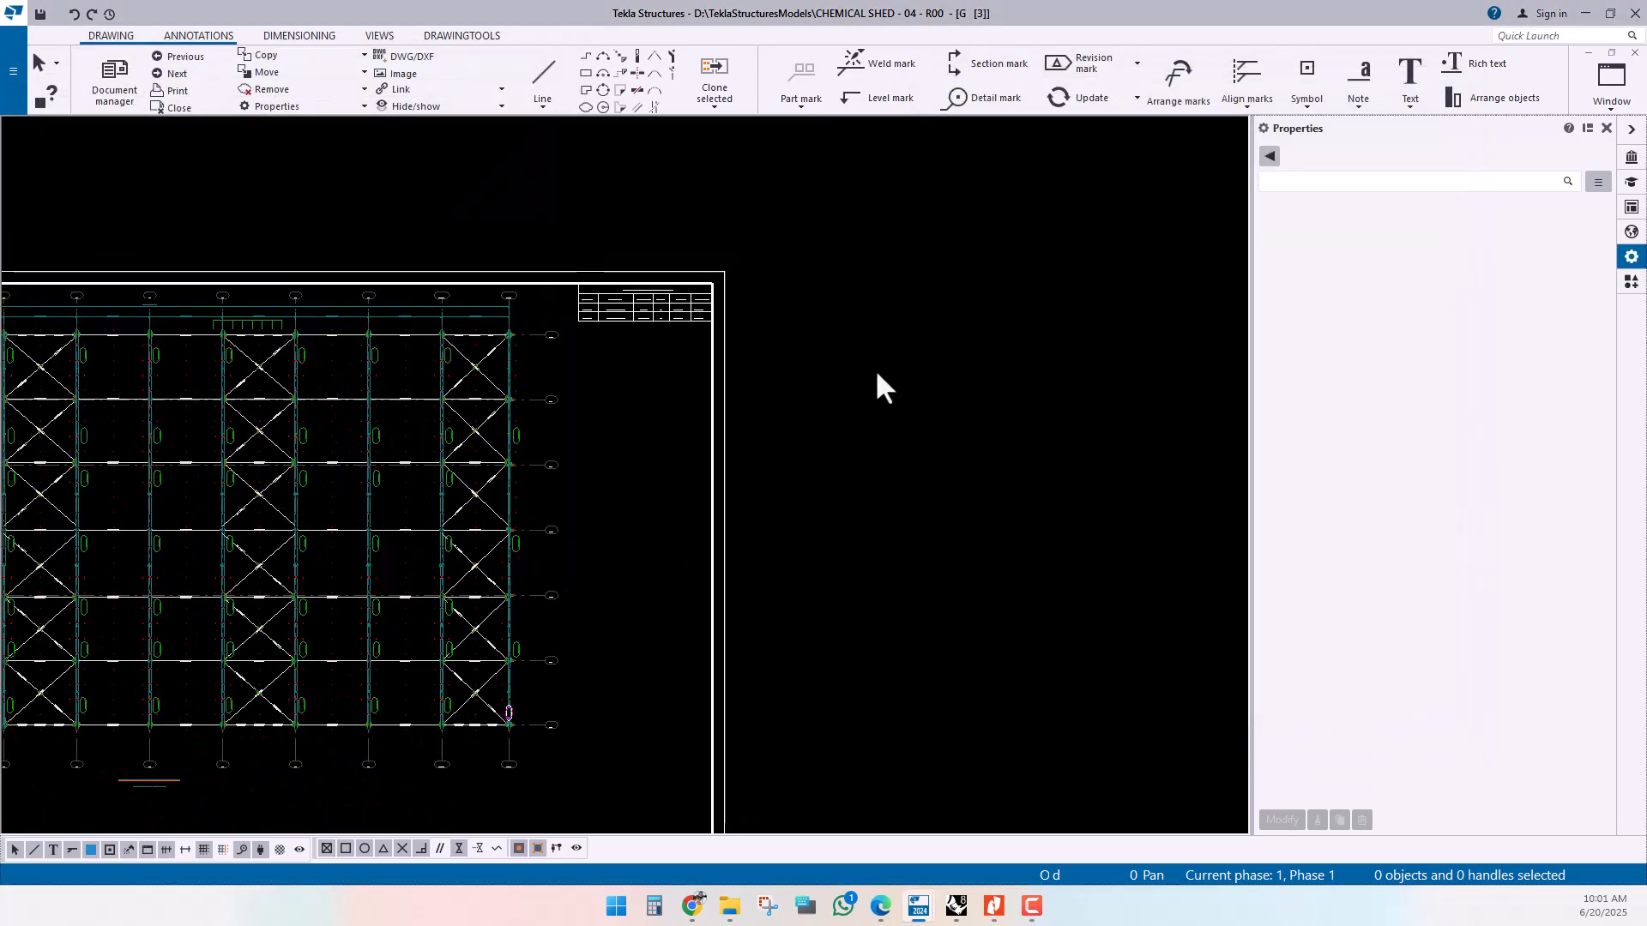
scroll(884, 364, down, 2)
scroll(493, 644, up, 2)
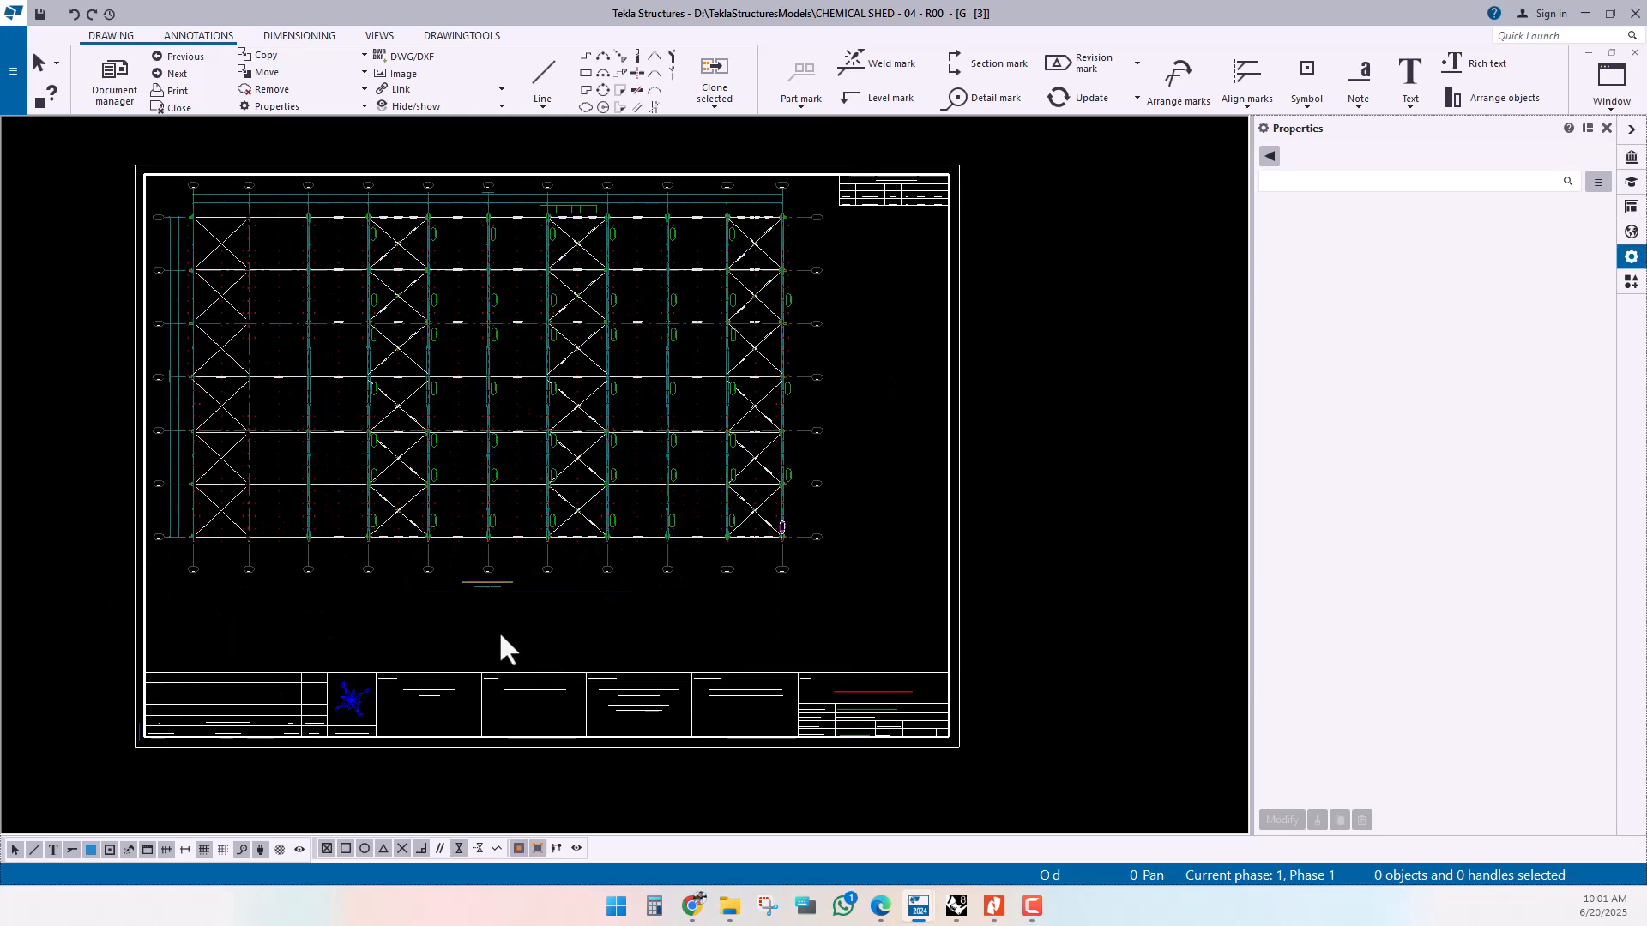